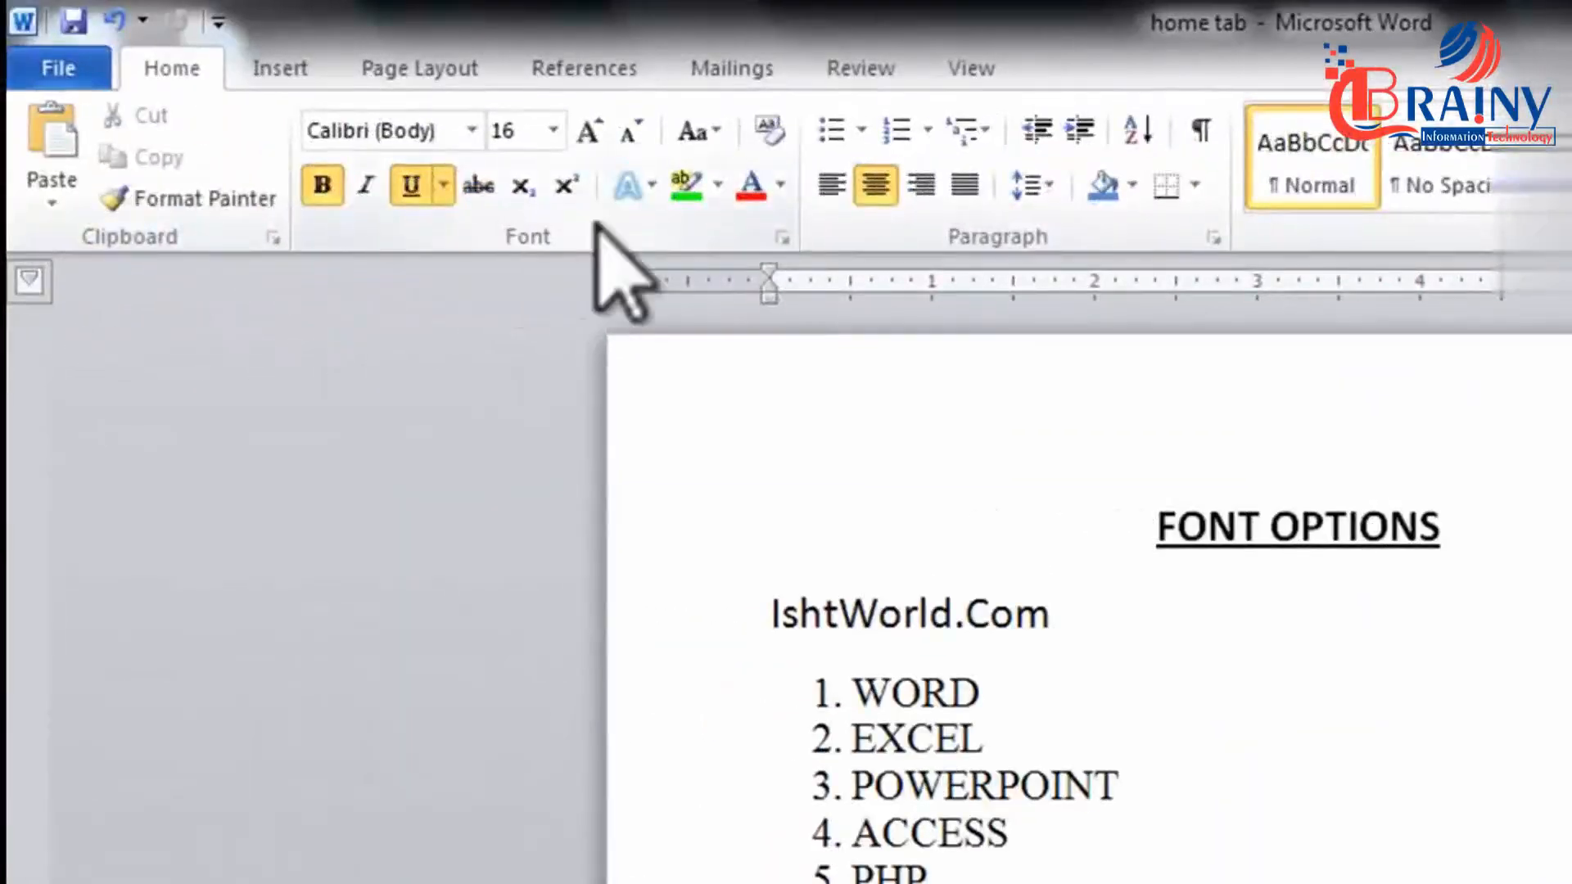
- Practise selecting text by marking the IshtWorld.Com line together with the list, and just the POWERPOINT and ACCESS items, clearing each selection
scroll(1097, 713, down, 1)
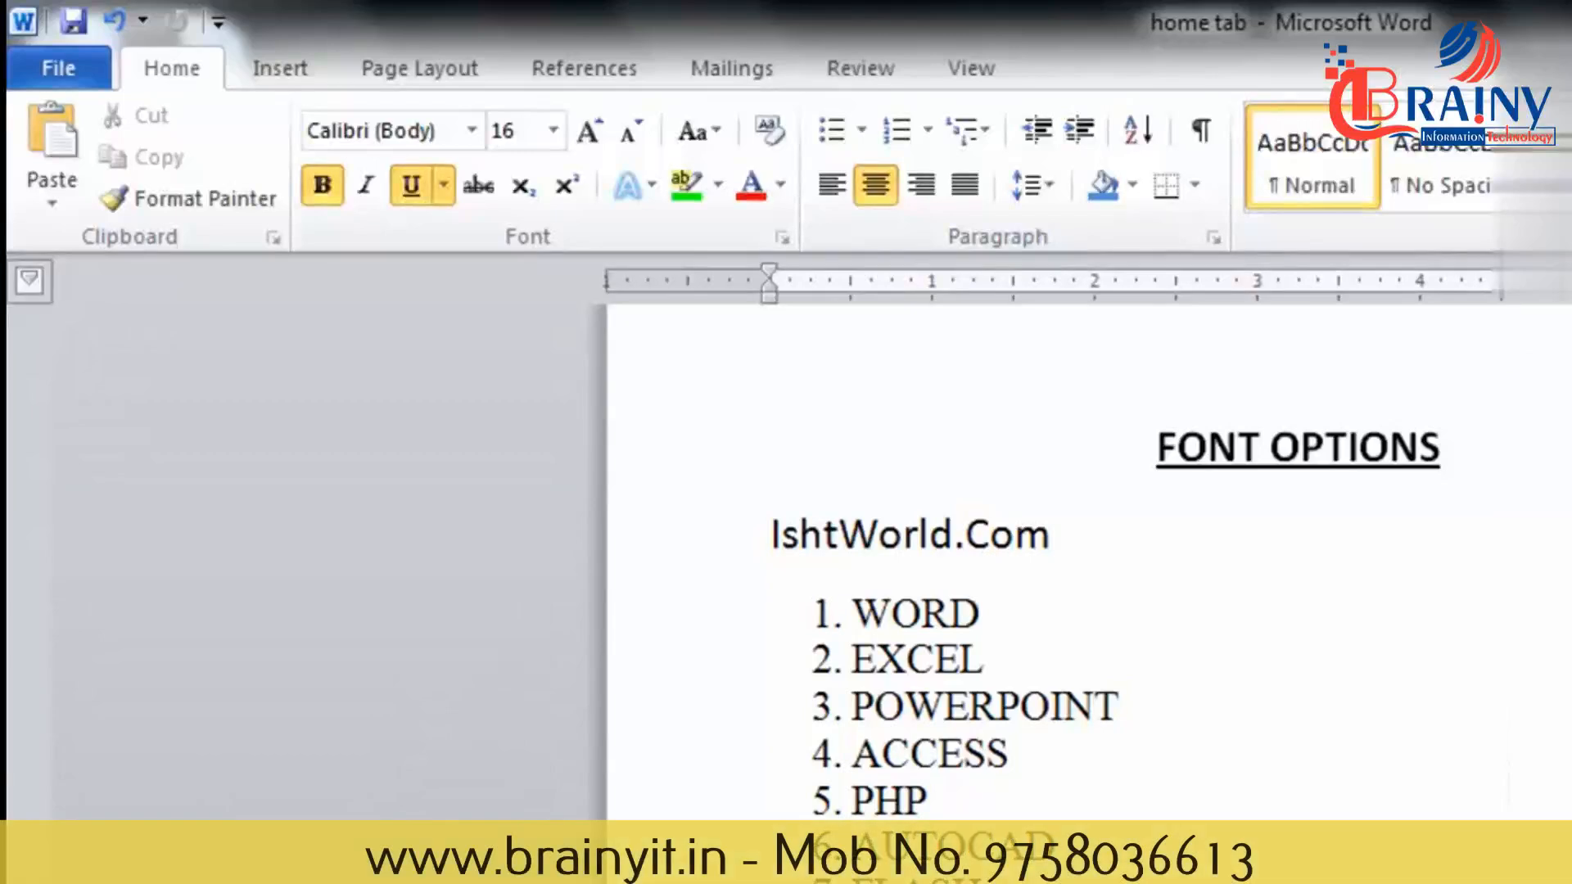
click(1054, 846)
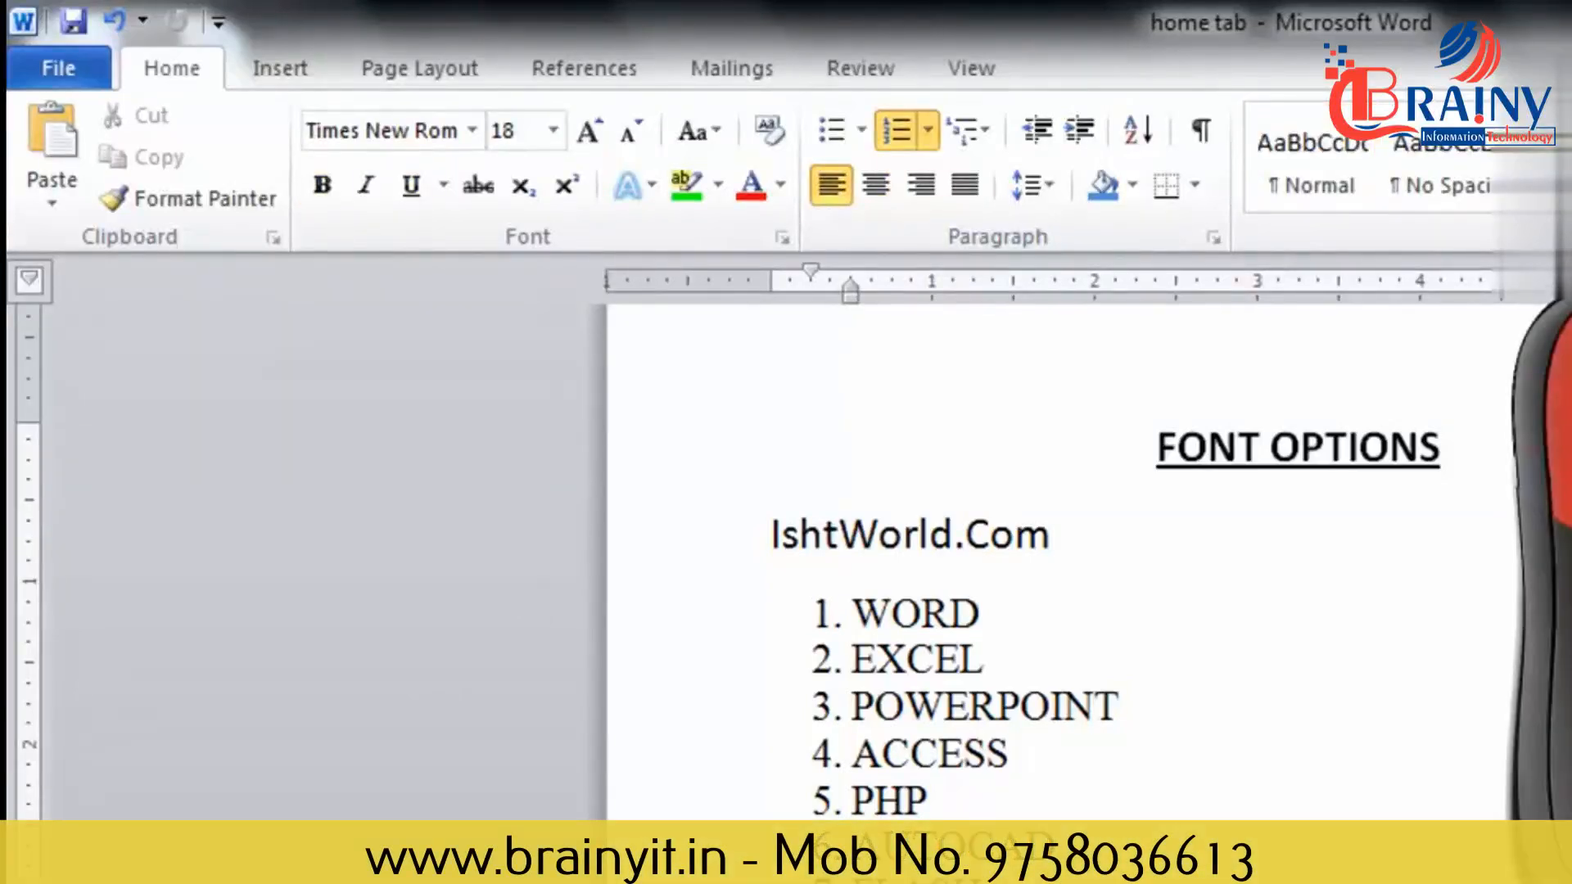
drag(883, 855, 791, 545)
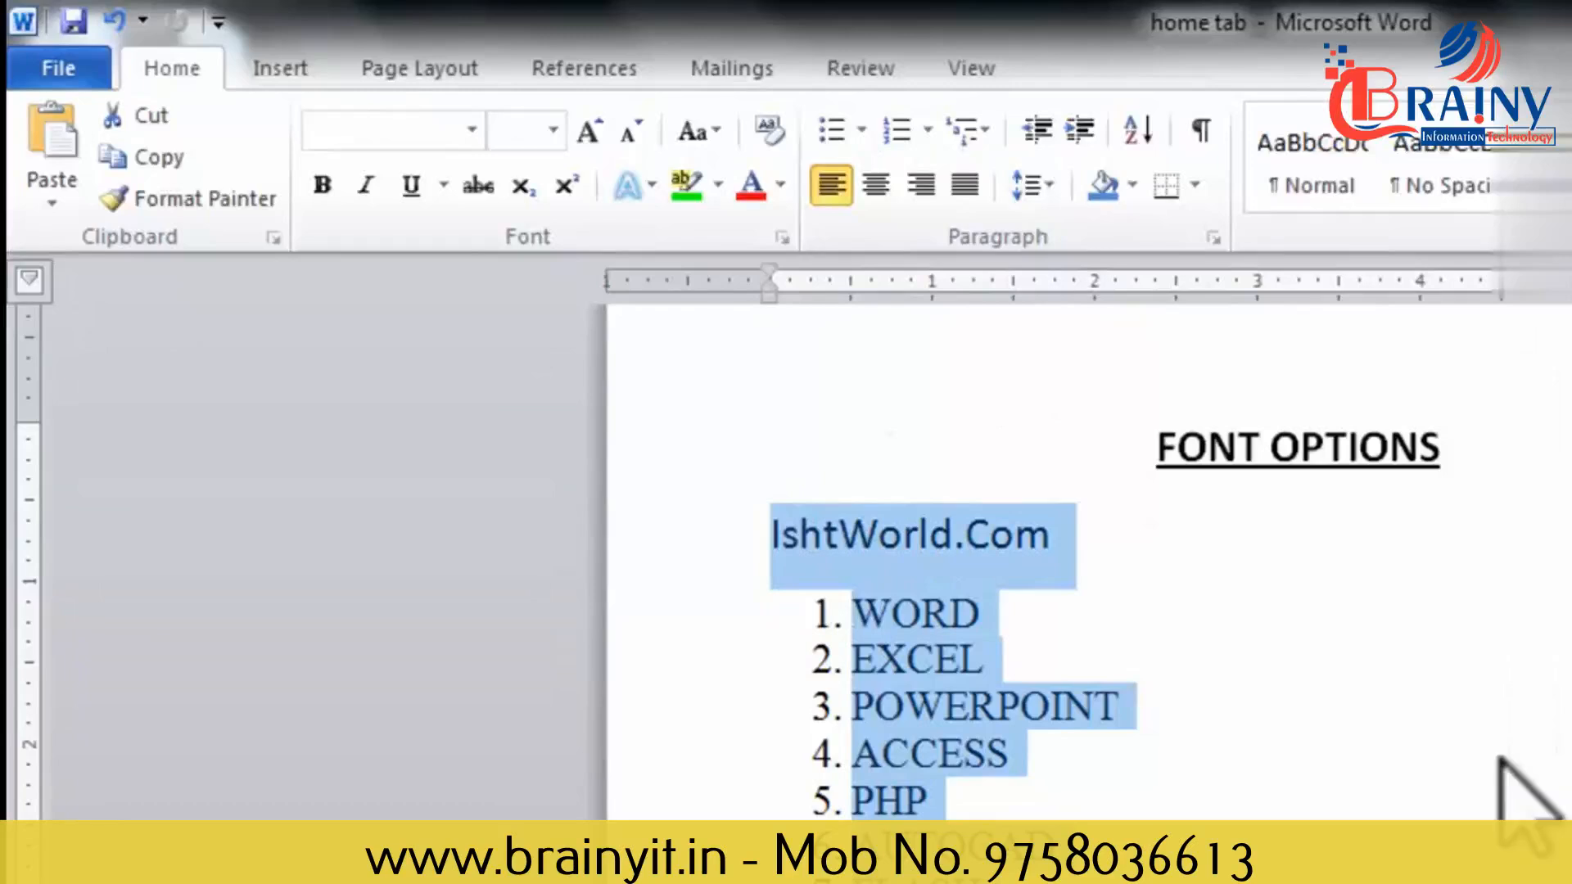
click(1109, 754)
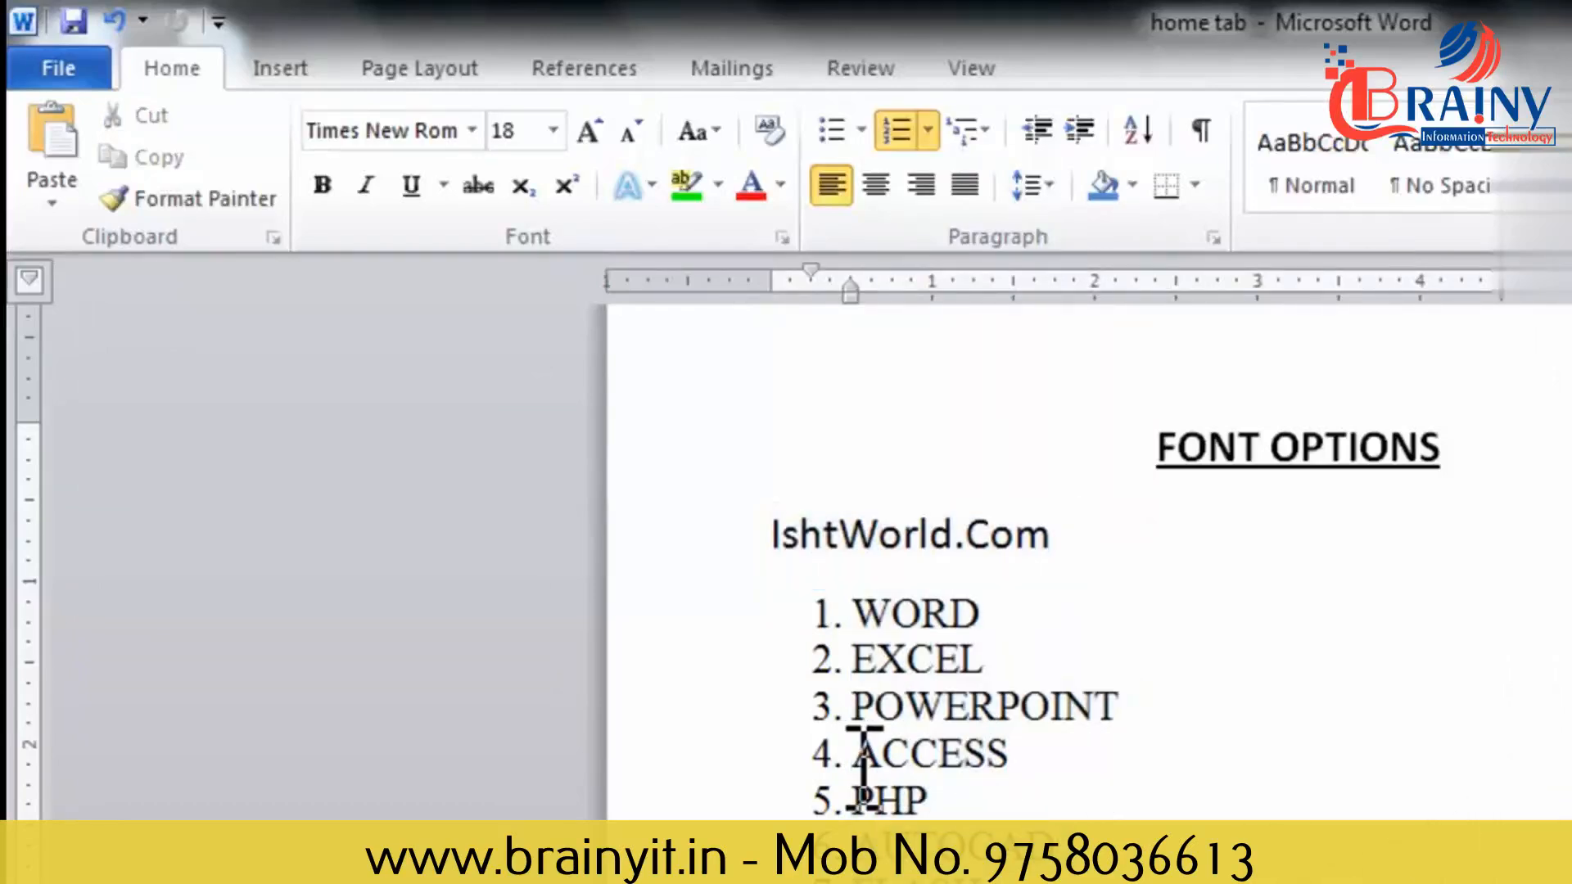
drag(856, 749, 941, 807)
drag(1134, 706, 1022, 706)
click(1126, 814)
drag(1028, 762, 866, 712)
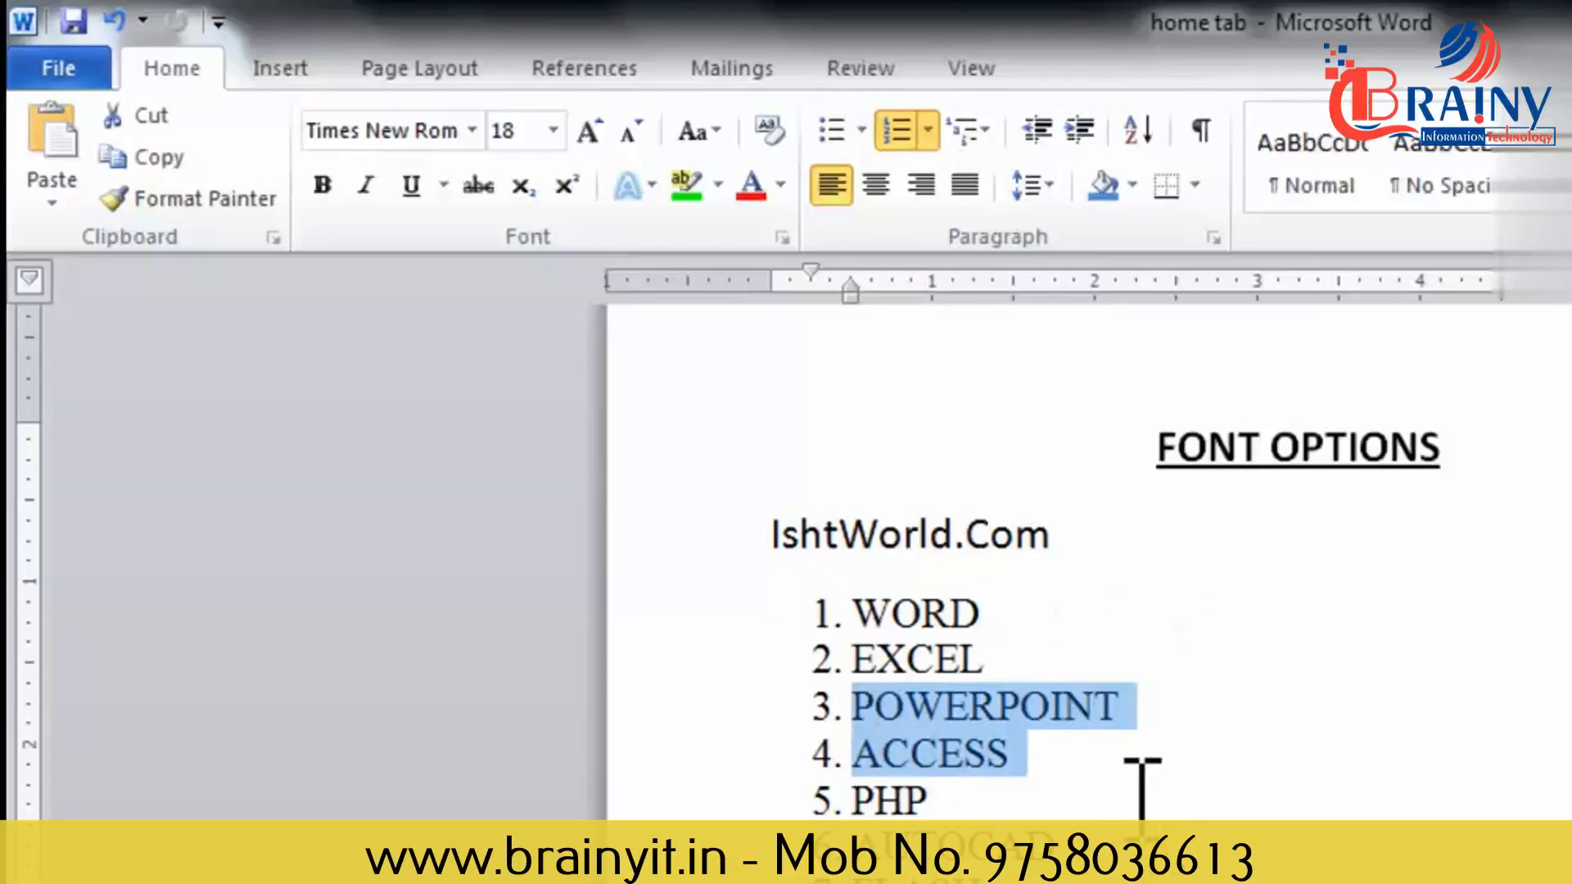
click(1064, 846)
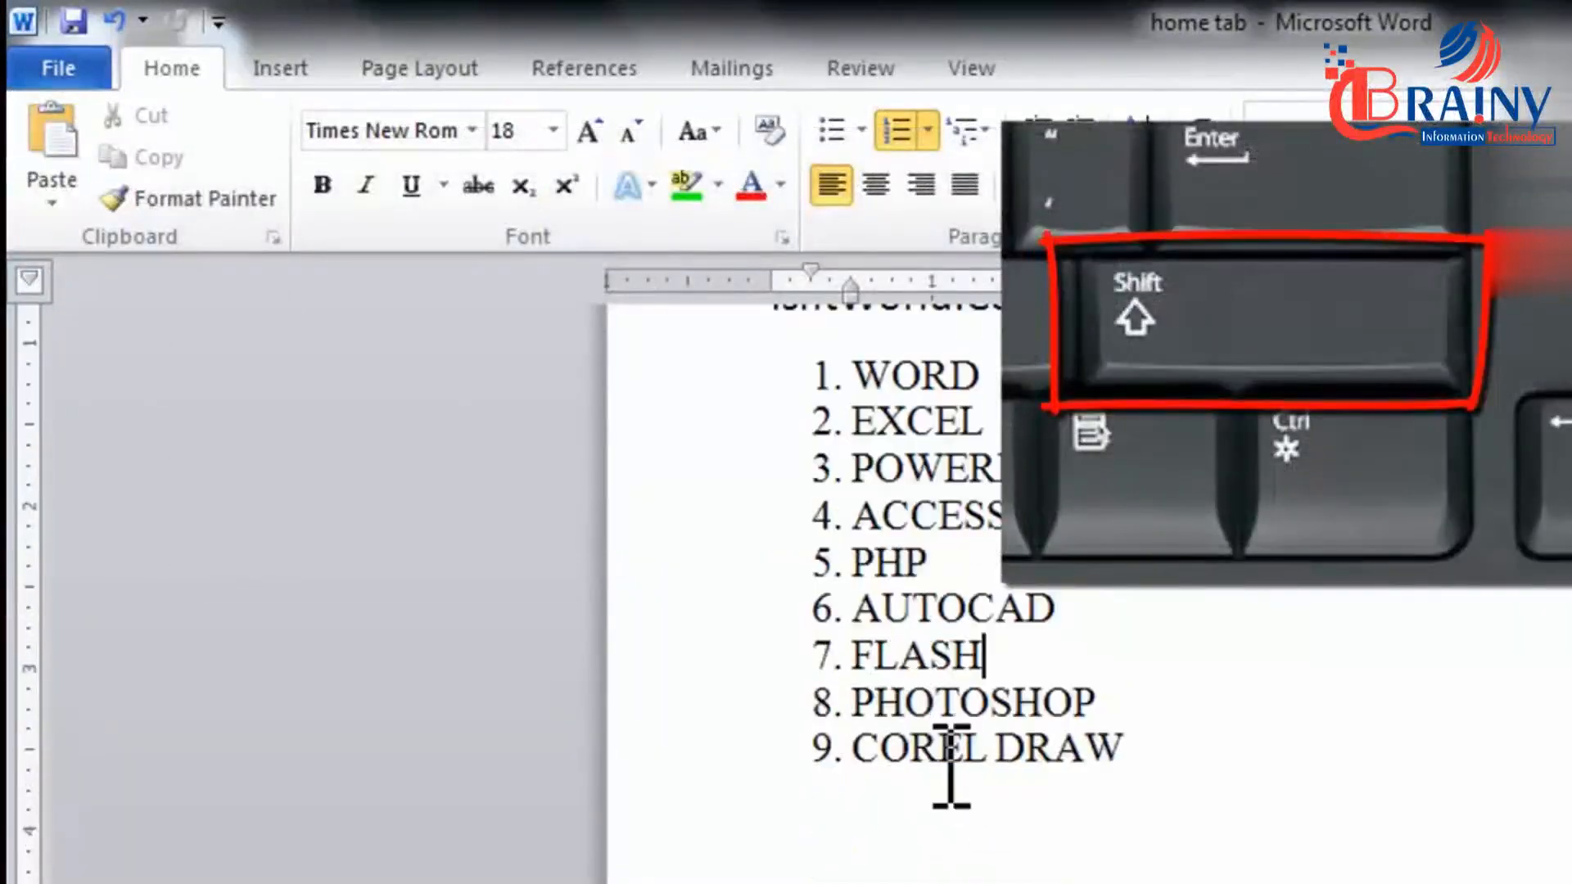
- Extend a selection character by character from the start of PHOTOSHOP, and return to the beginning of the document
click(855, 702)
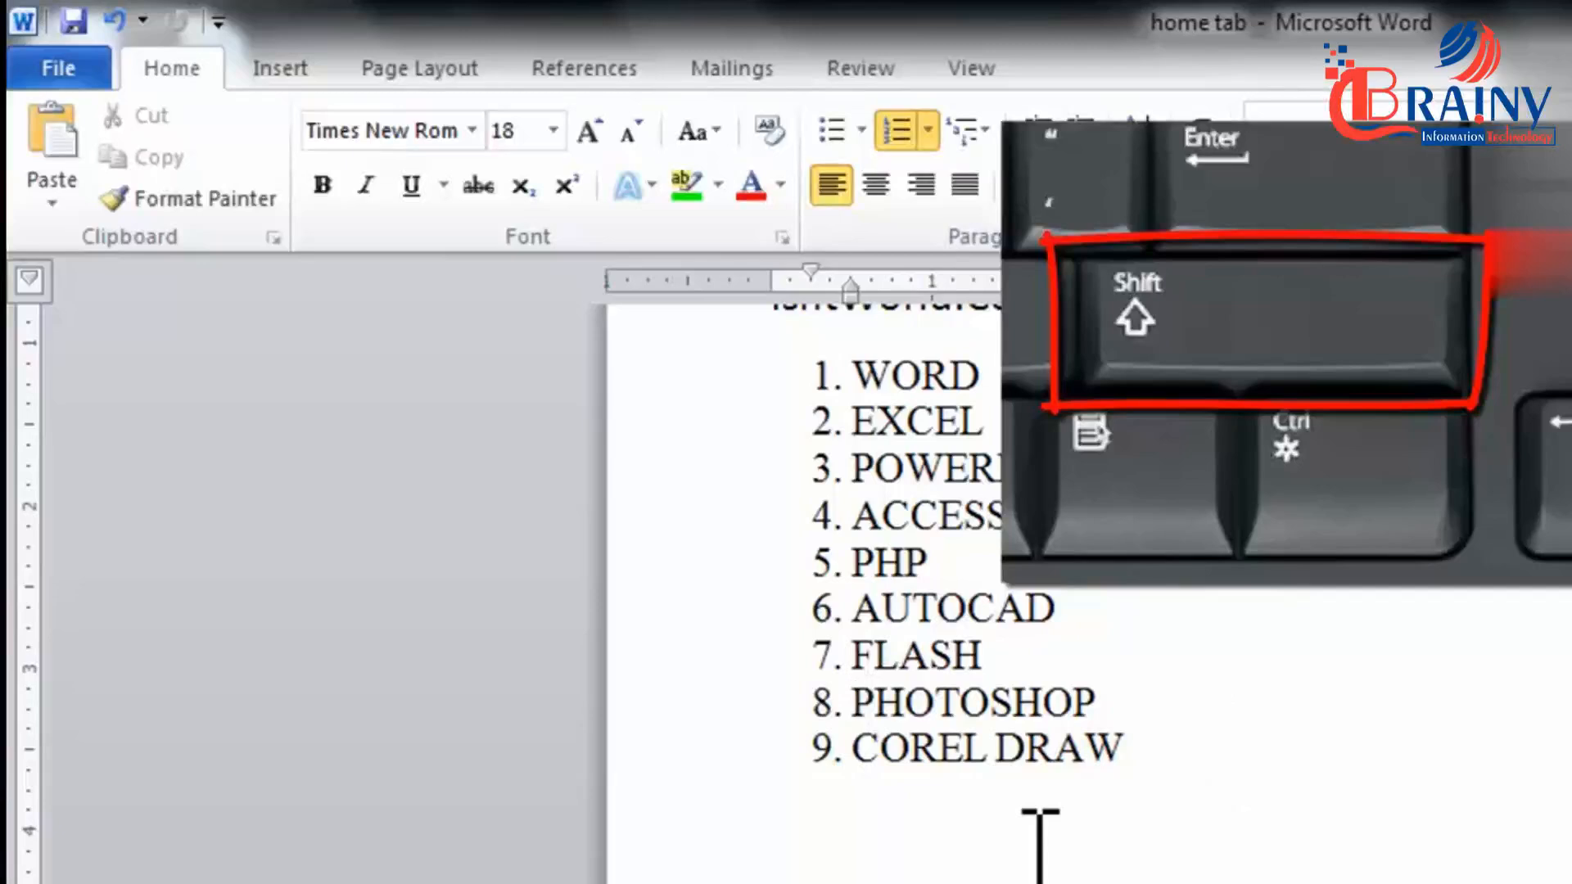
key(shift+Right)
key(shift+Right)
key(shift+Right)
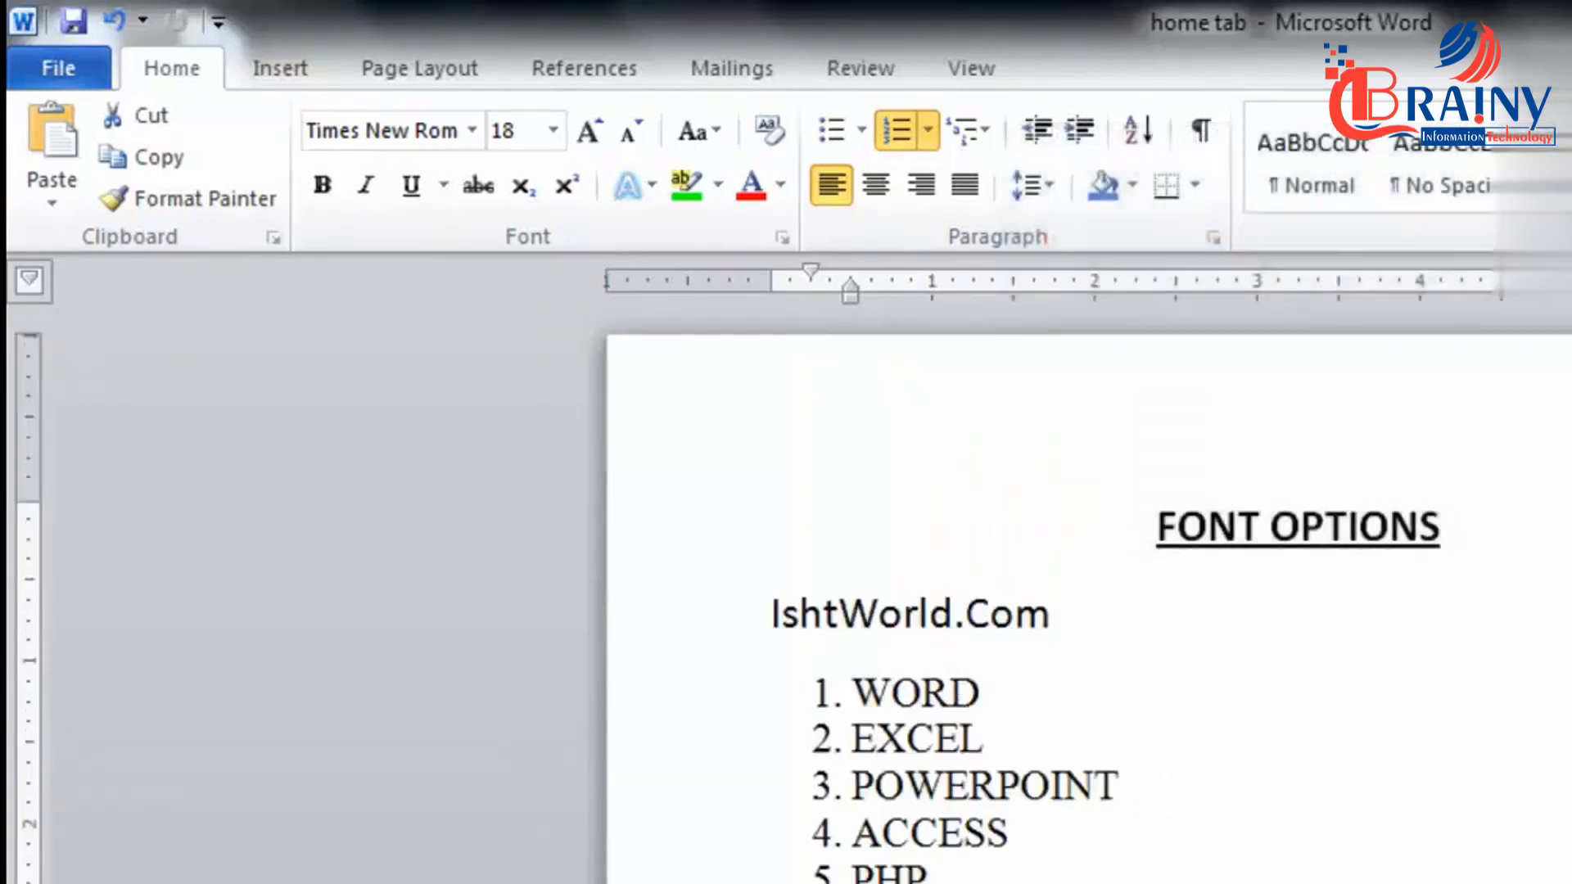
key(ctrl+Home)
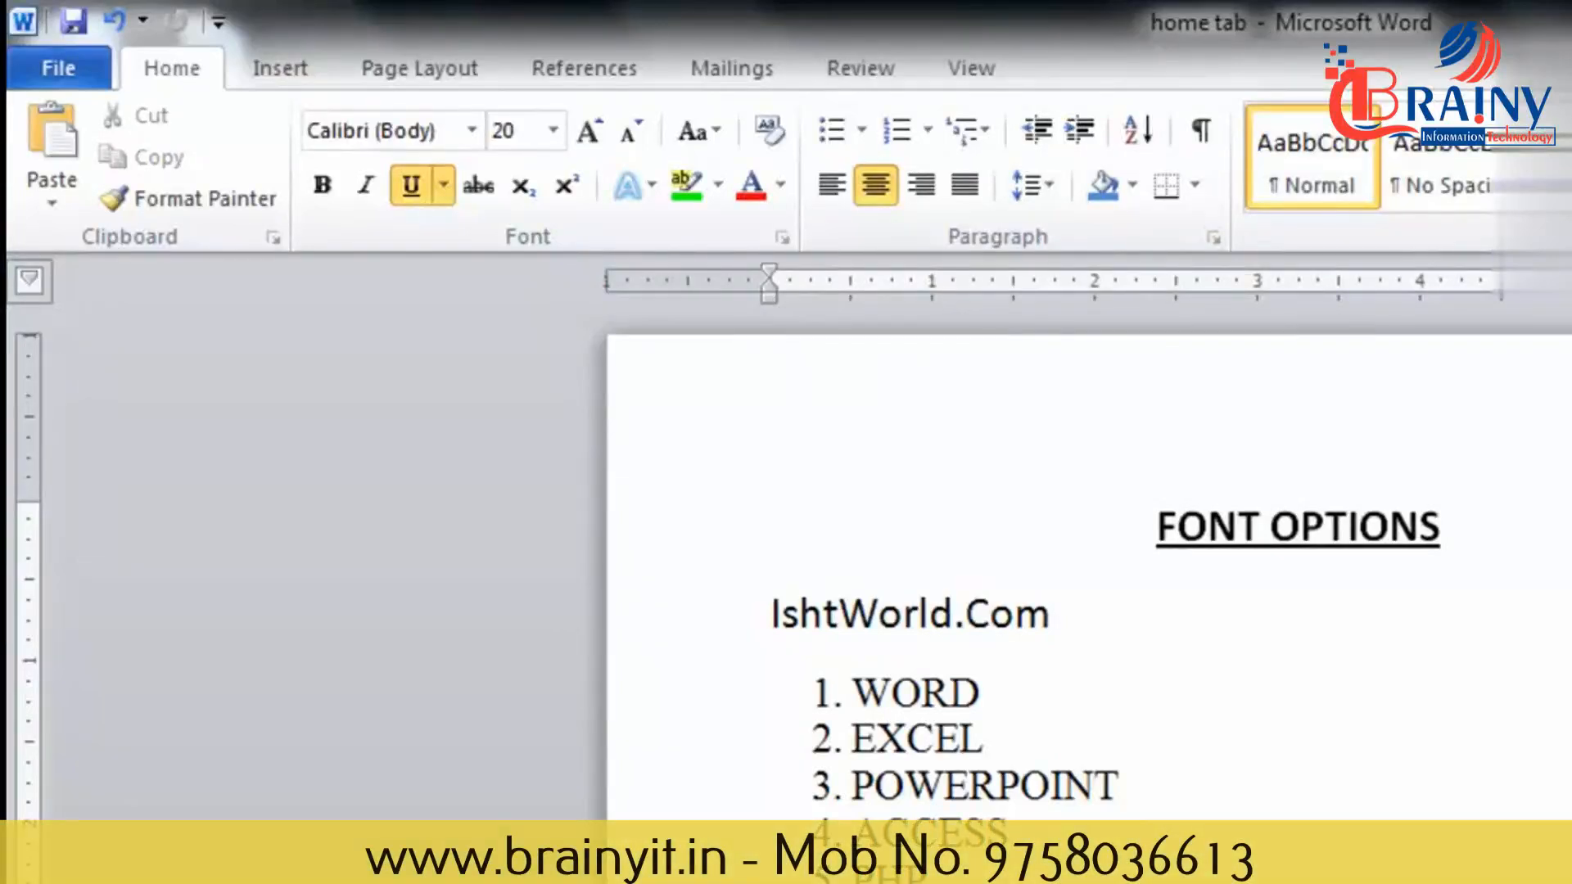
- Select the numbered list items from WORD onward, without the IshtWorld.Com line, and set their font to Arial
drag(725, 872, 733, 646)
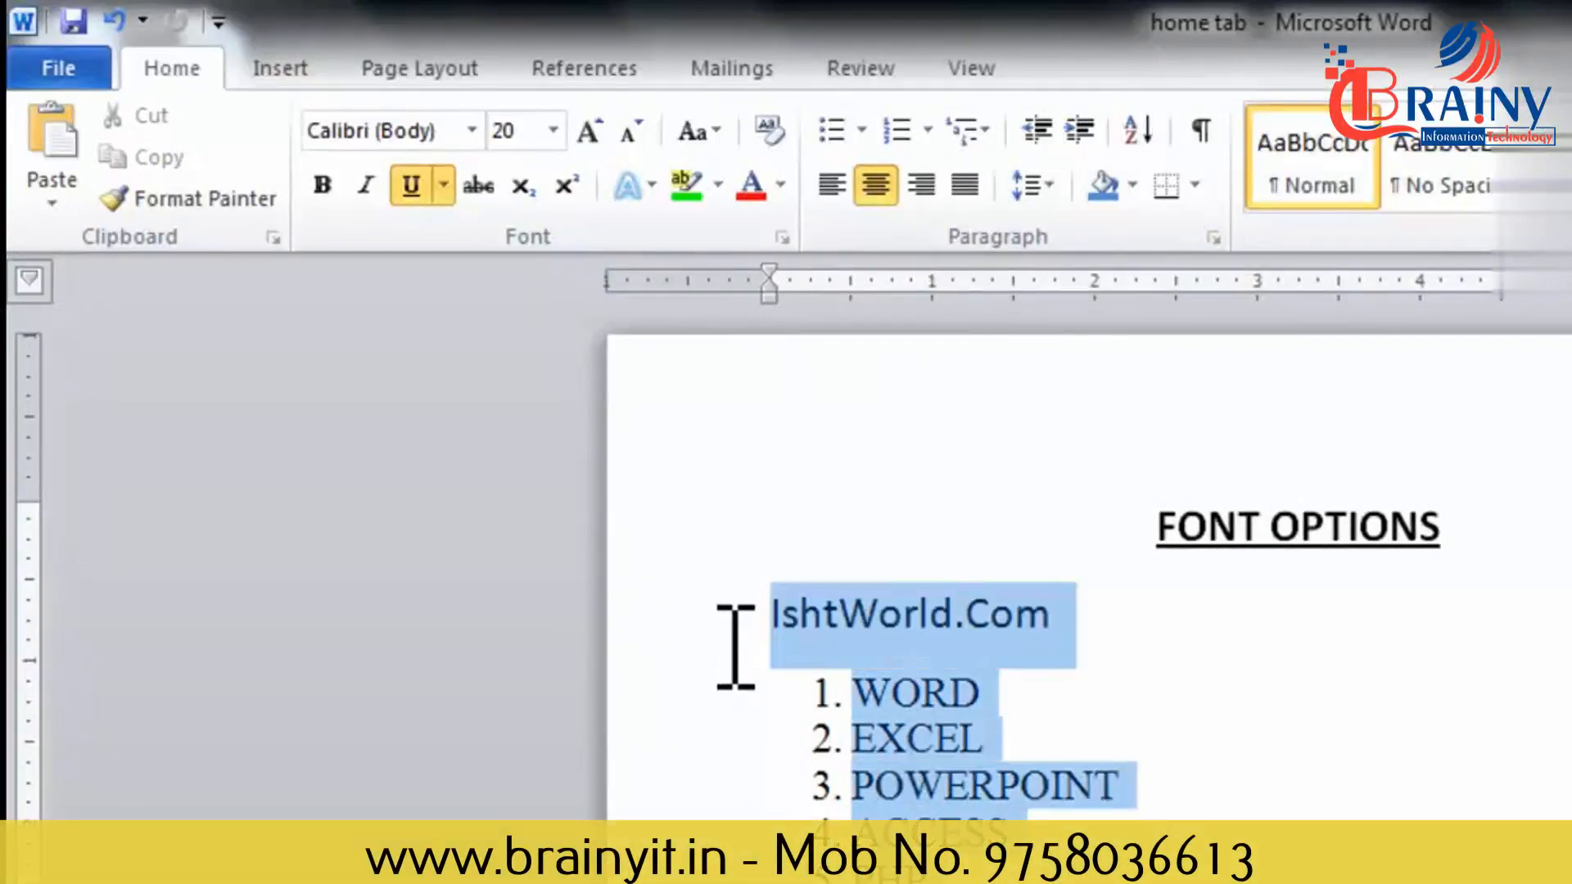
click(1013, 878)
drag(1014, 878, 799, 692)
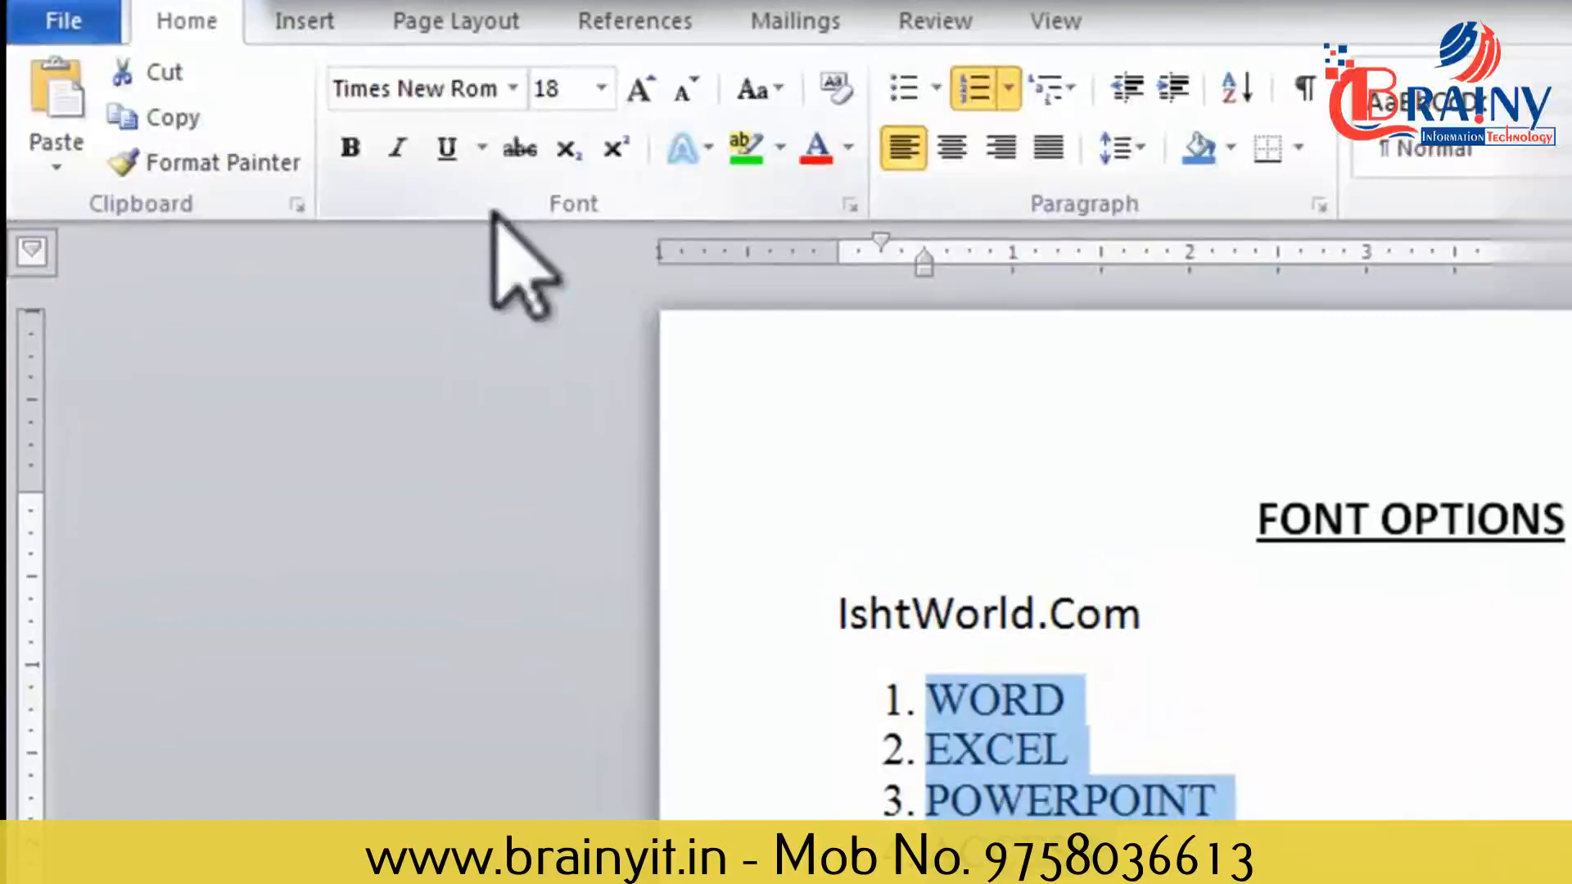
click(512, 88)
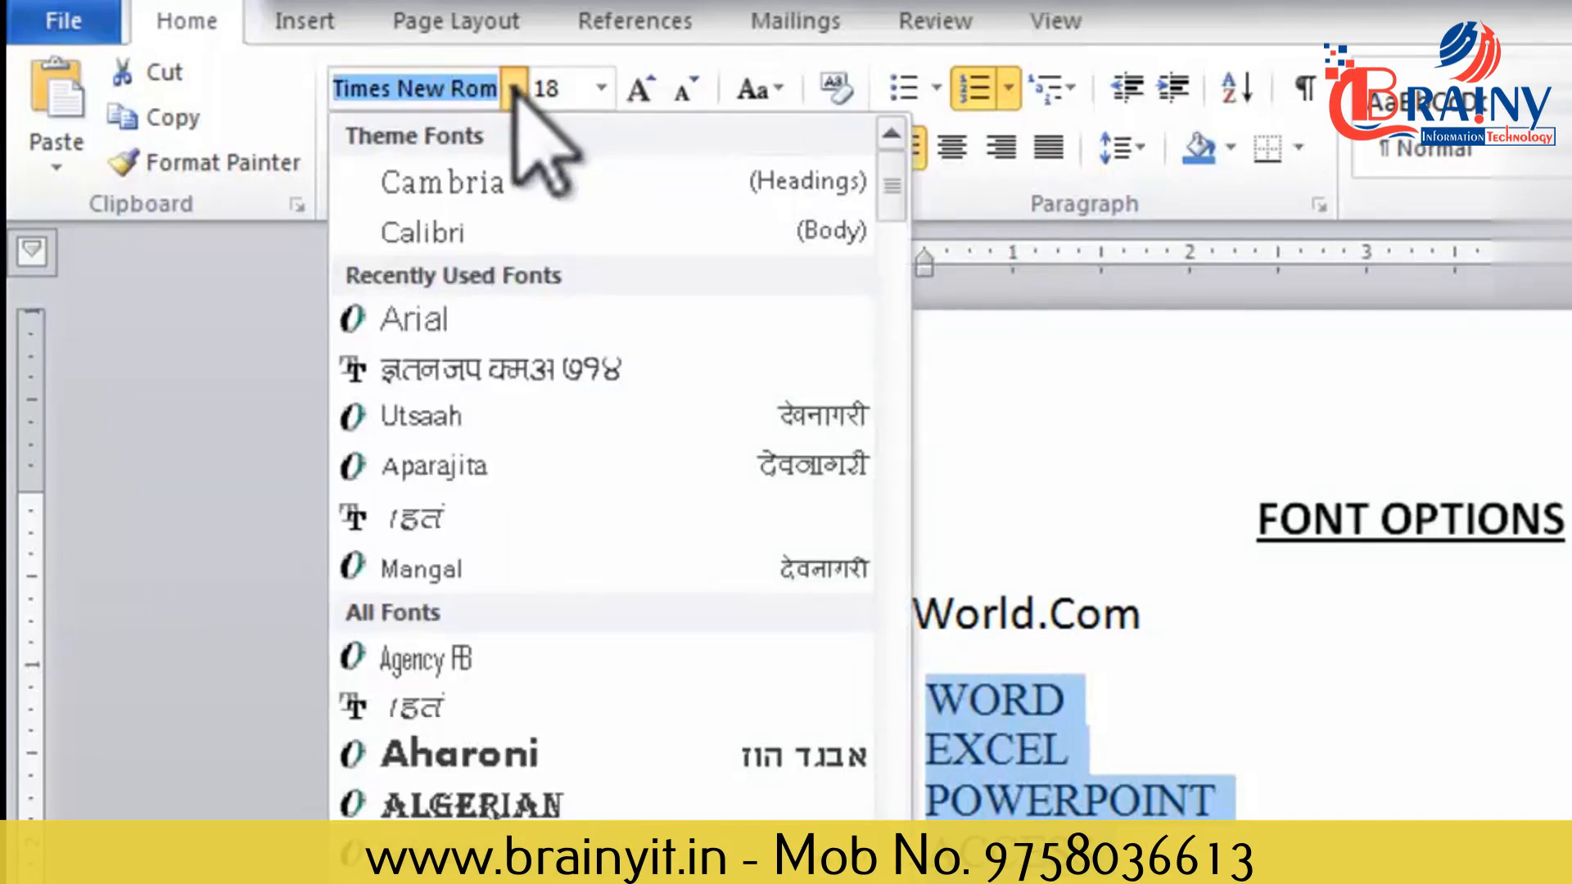
click(515, 103)
click(521, 102)
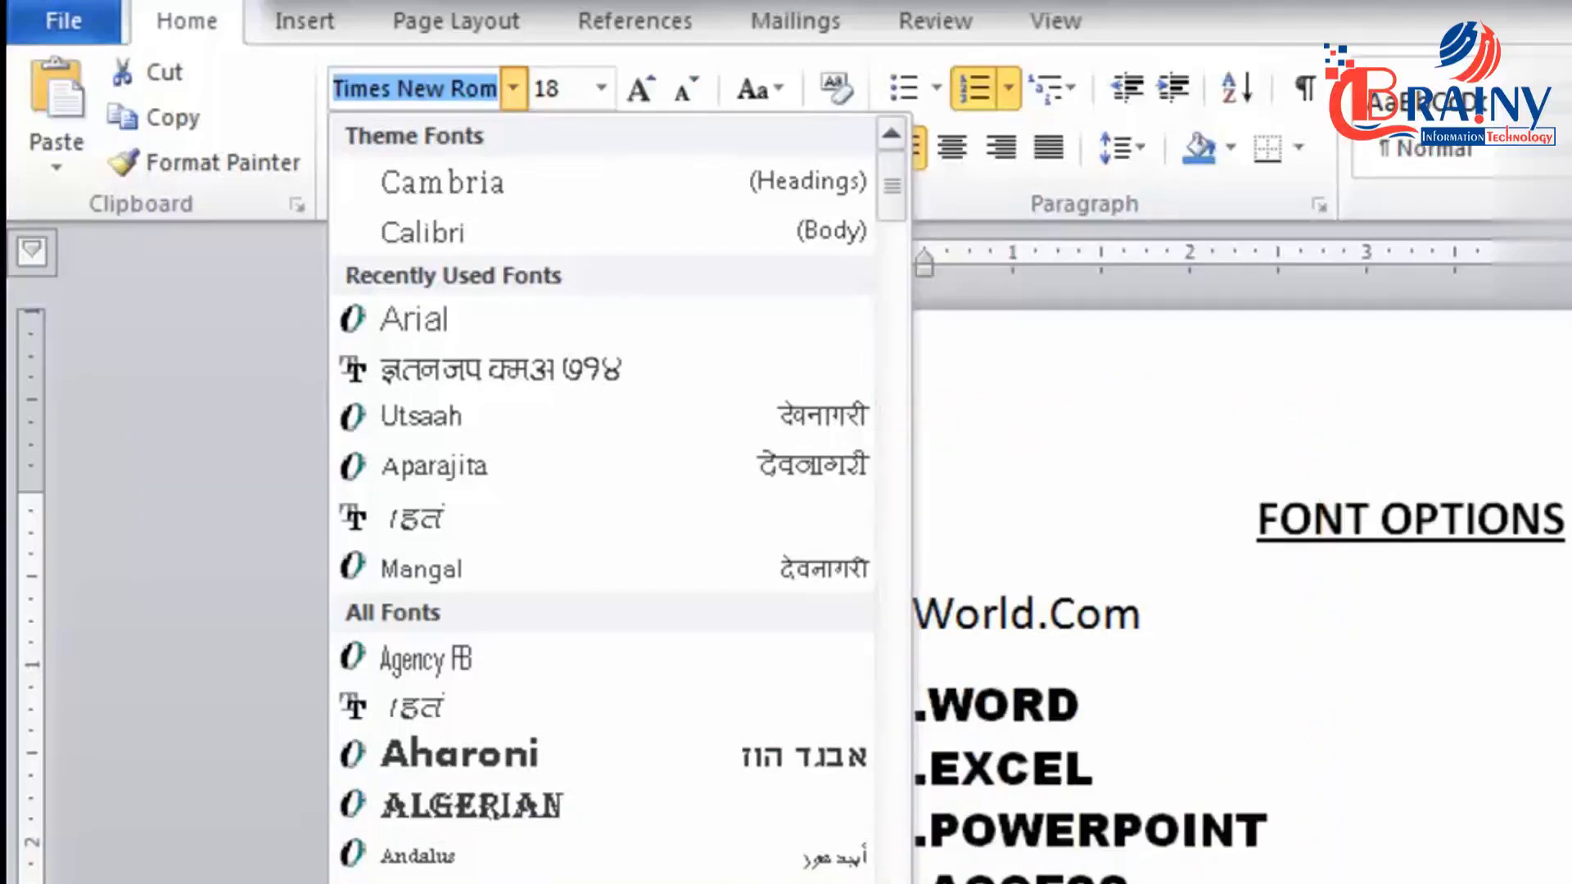
scroll(602, 491, down, 3)
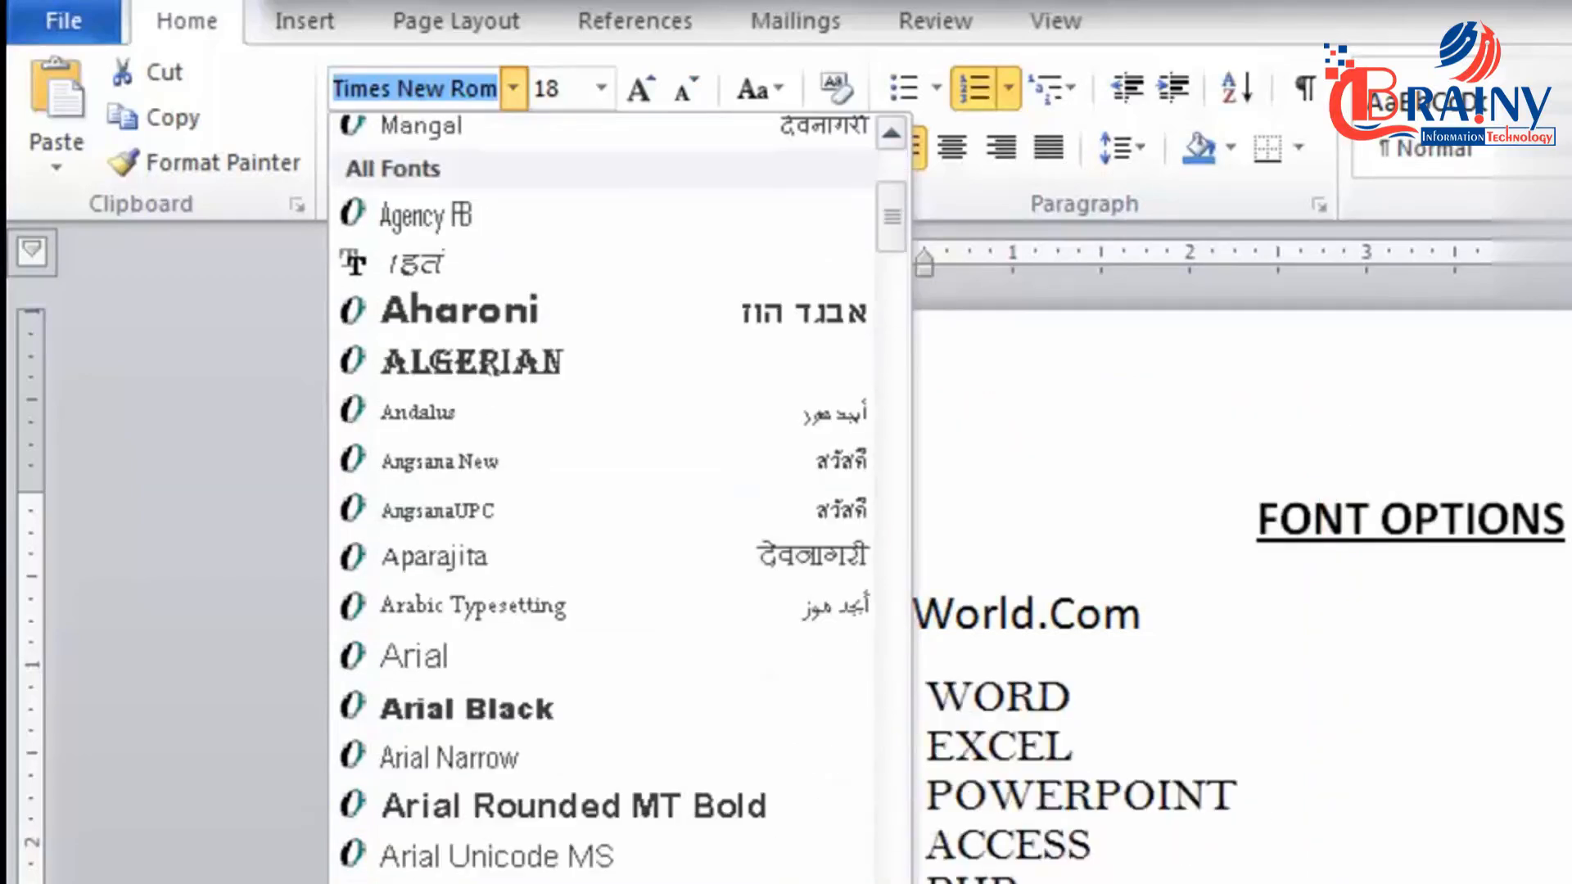
scroll(620, 491, down, 3)
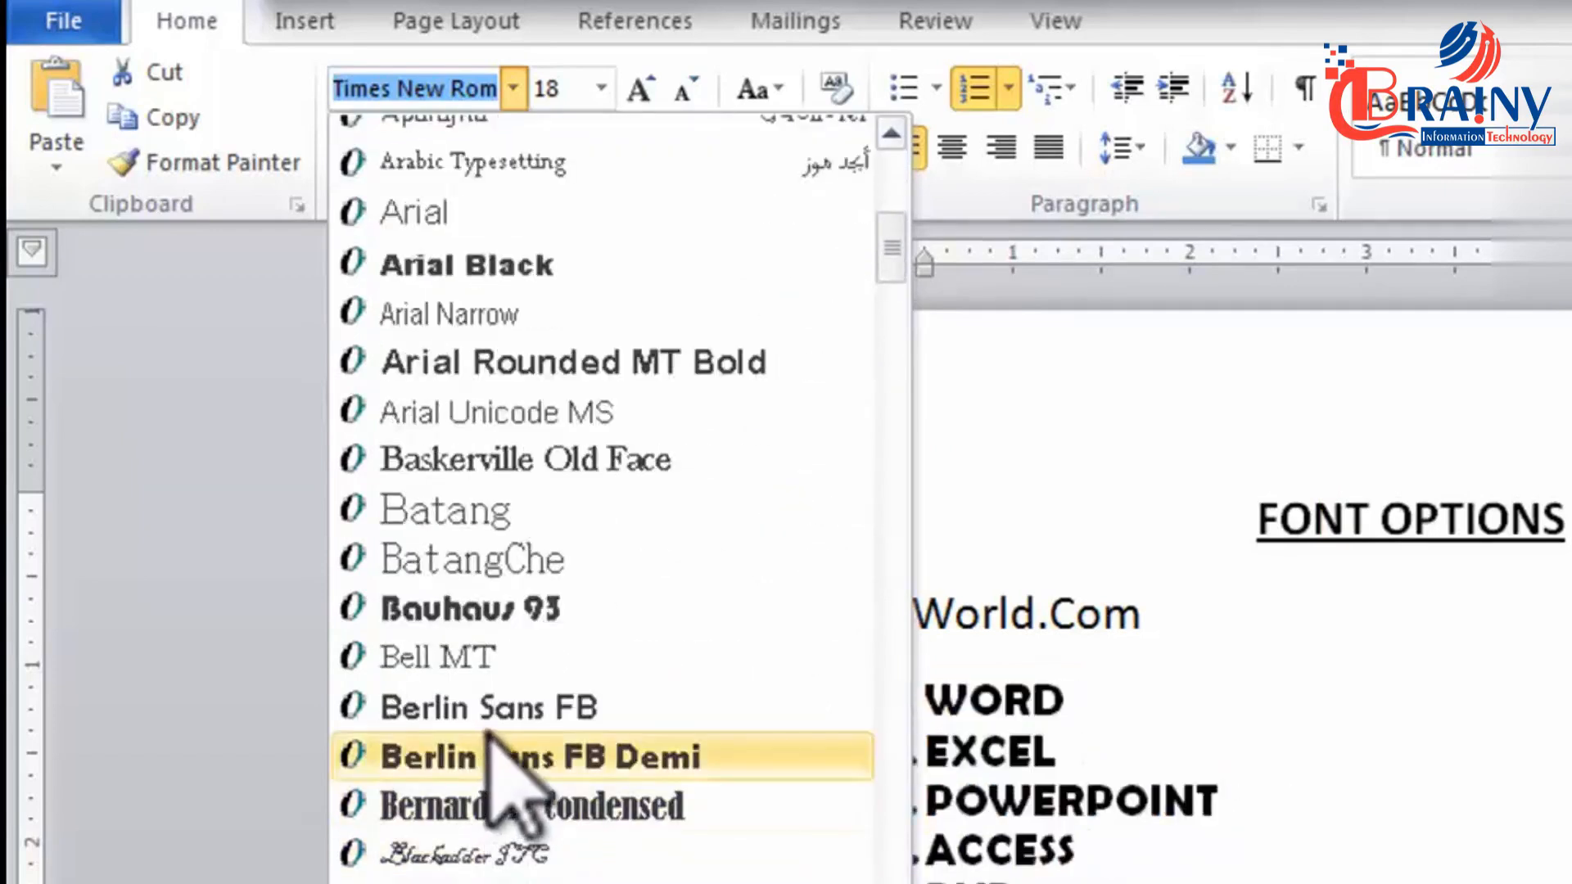
drag(880, 253, 888, 134)
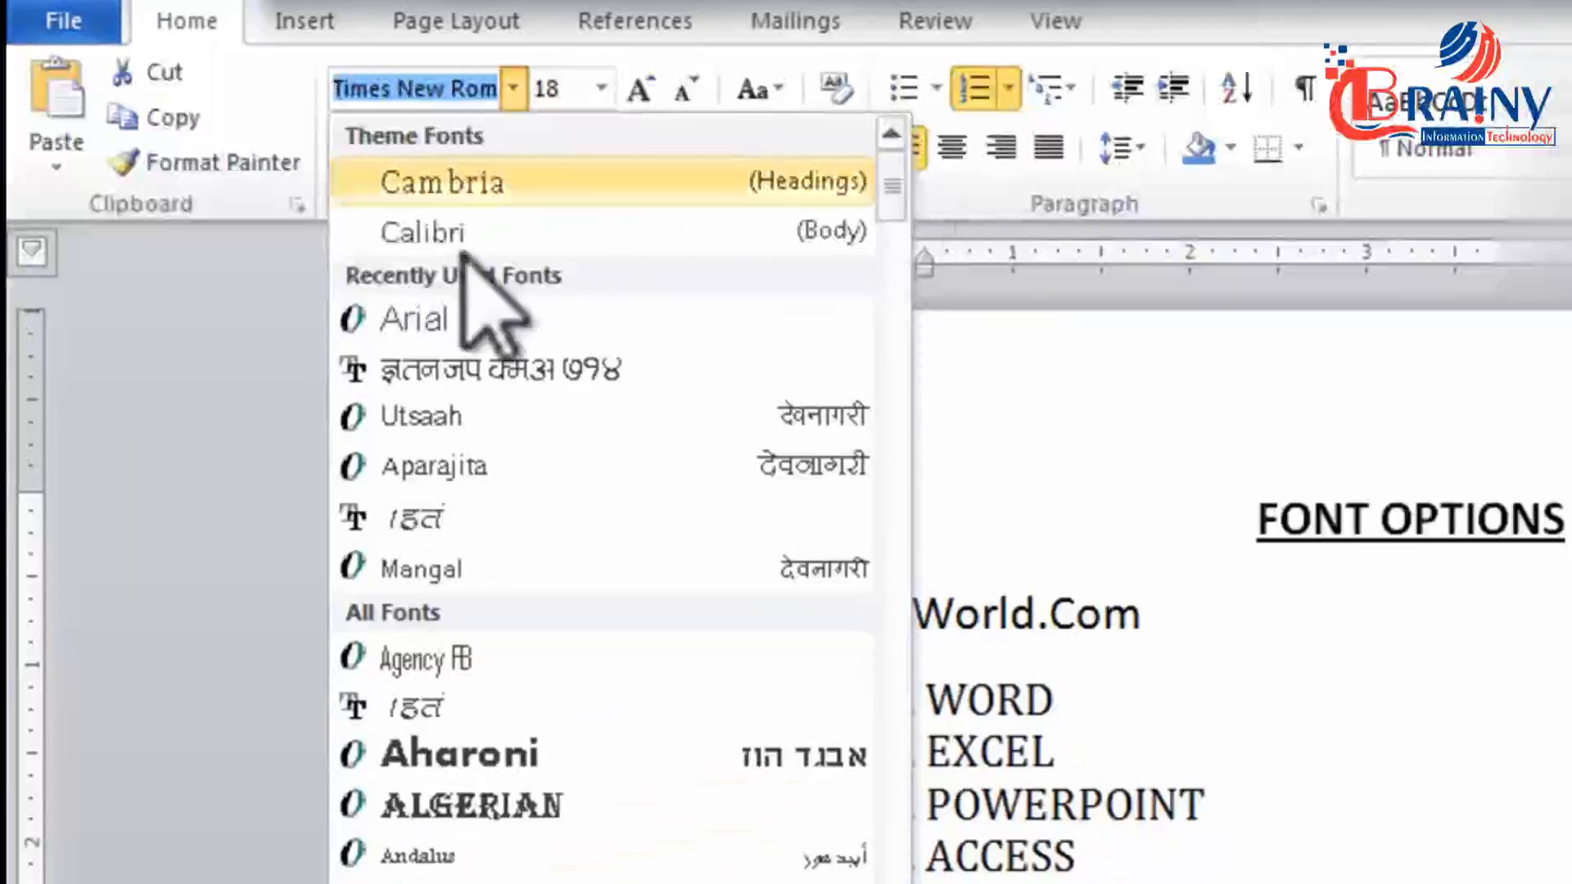
click(460, 315)
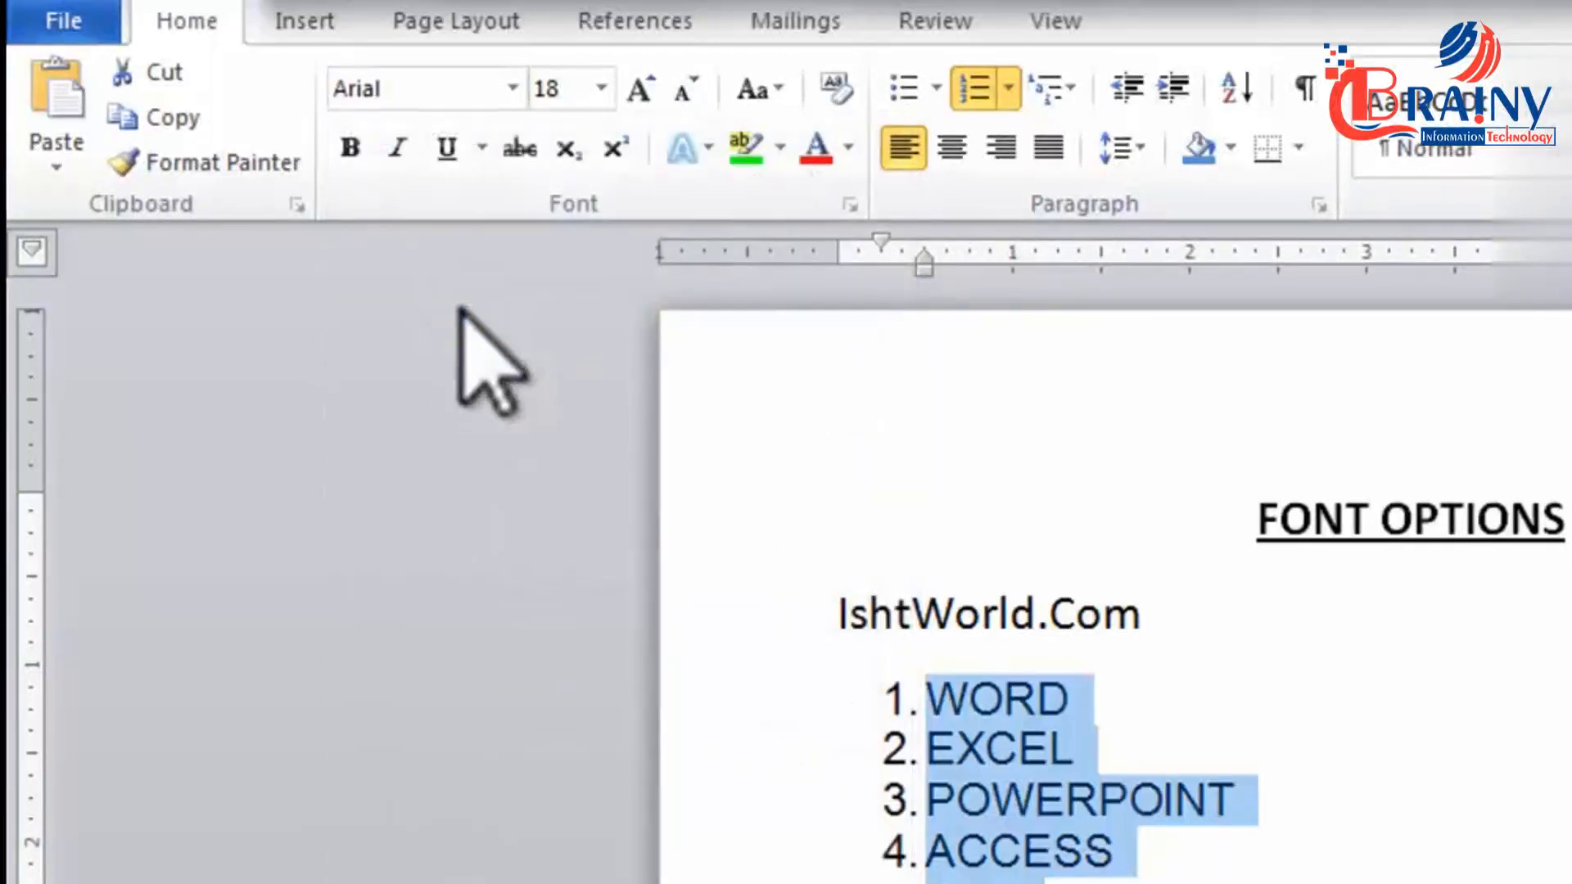
- Set the selected list's font size to 16 and grow it in increments to 26
click(604, 84)
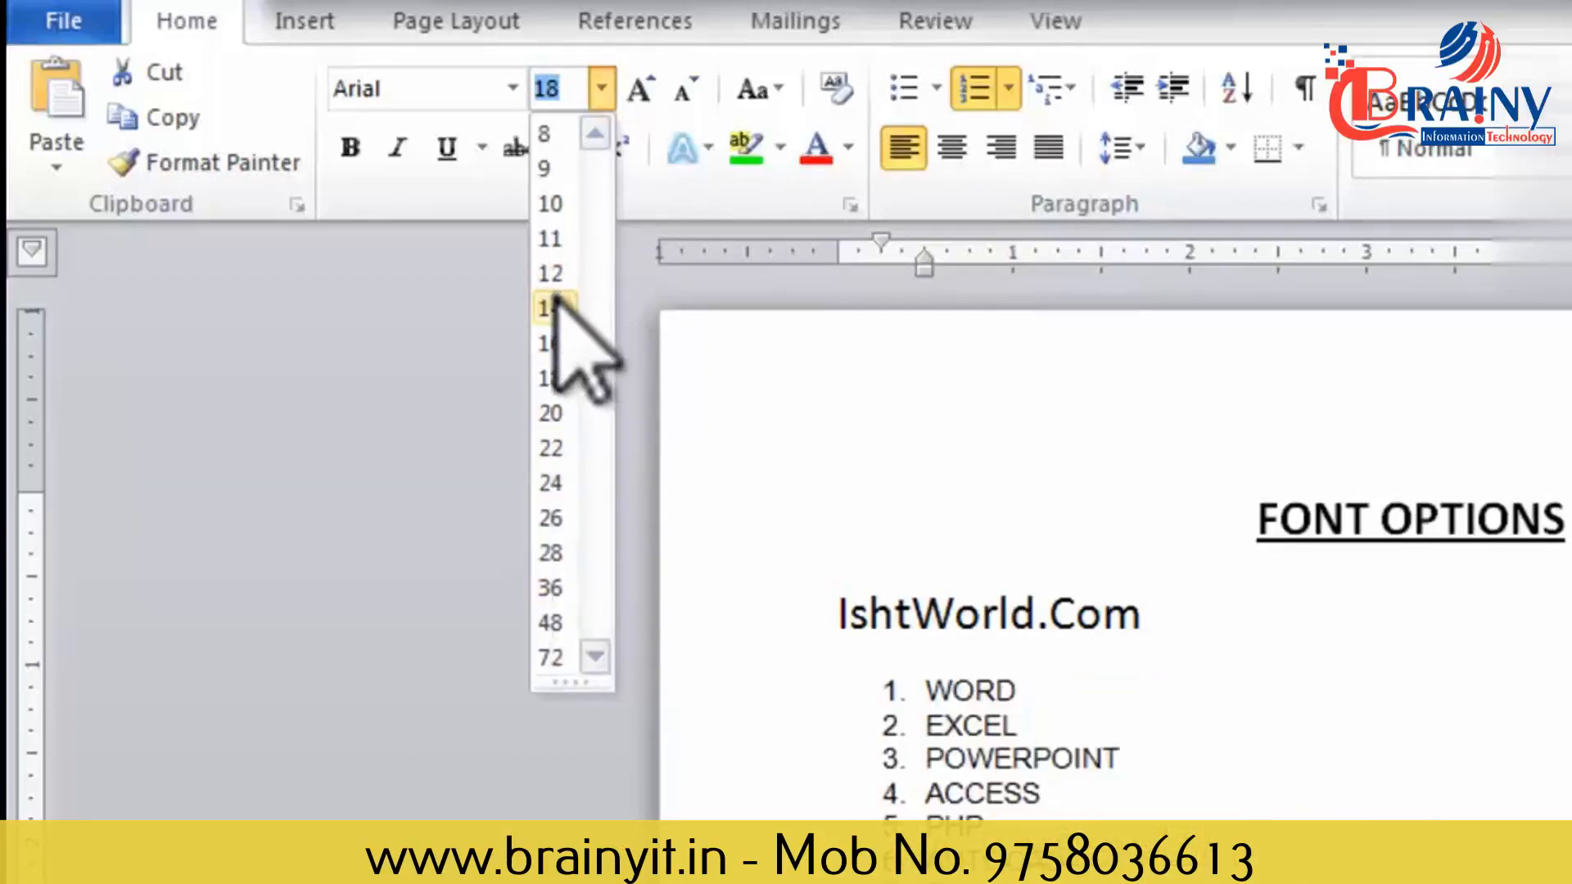
click(557, 344)
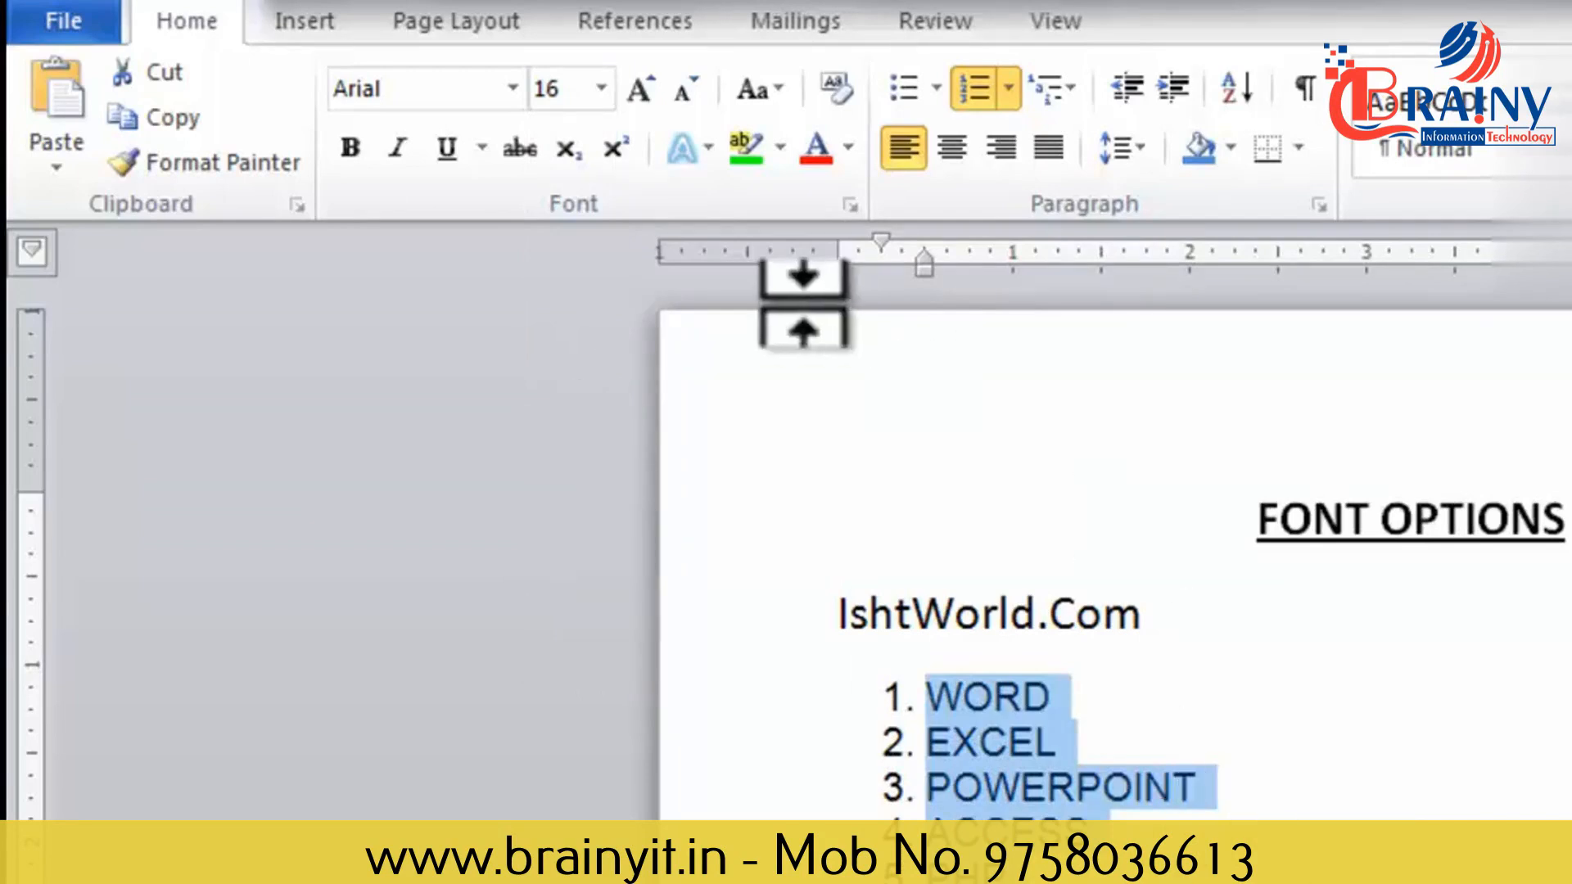
click(641, 91)
click(641, 91)
click(641, 91)
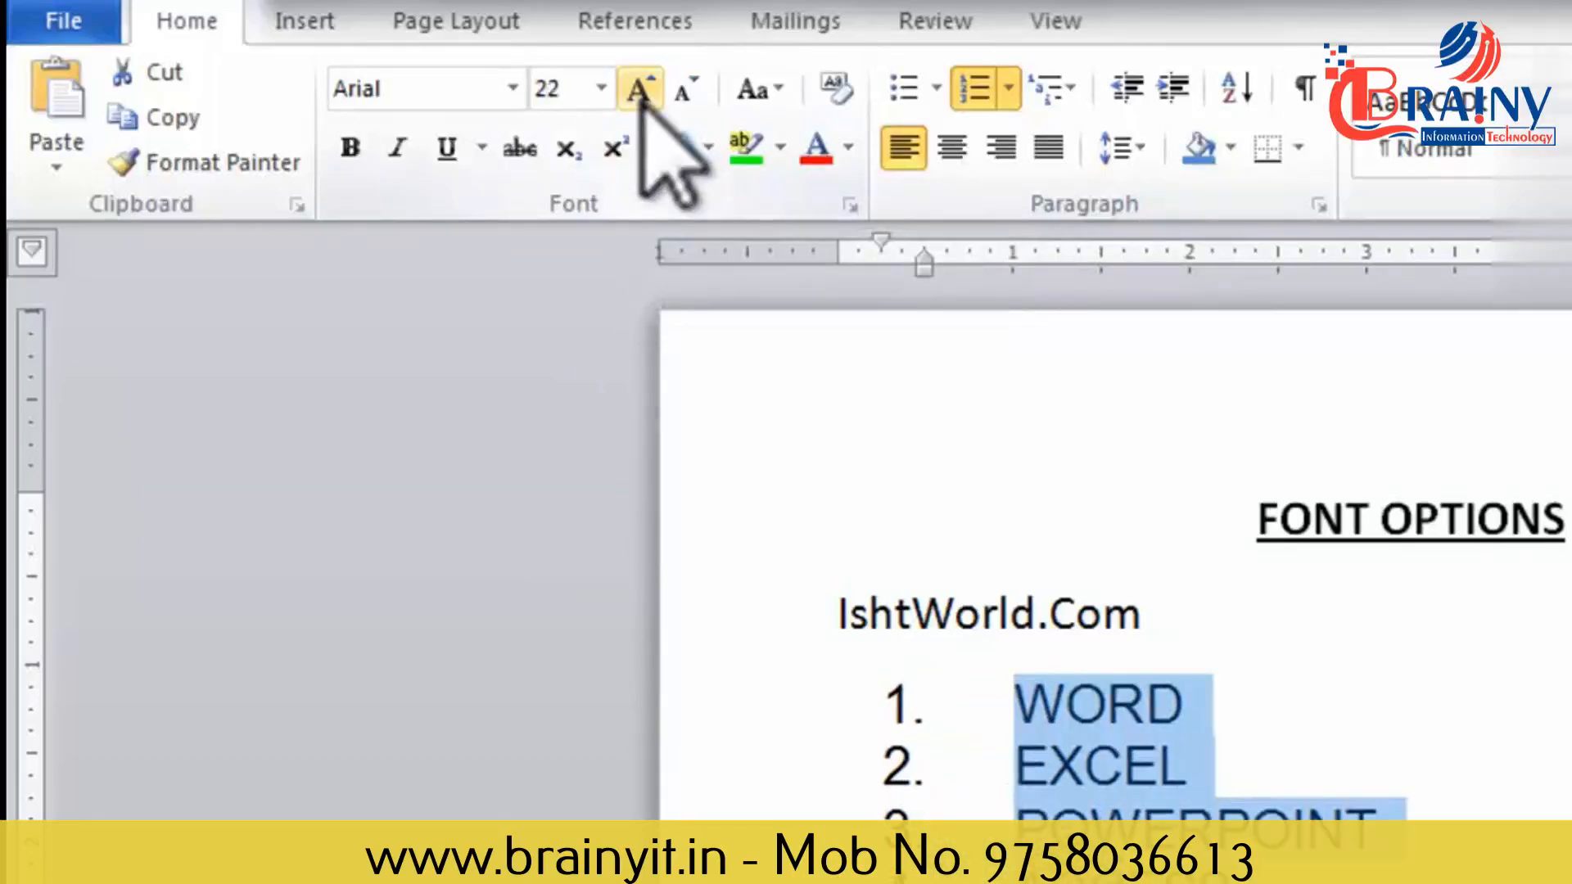
click(641, 92)
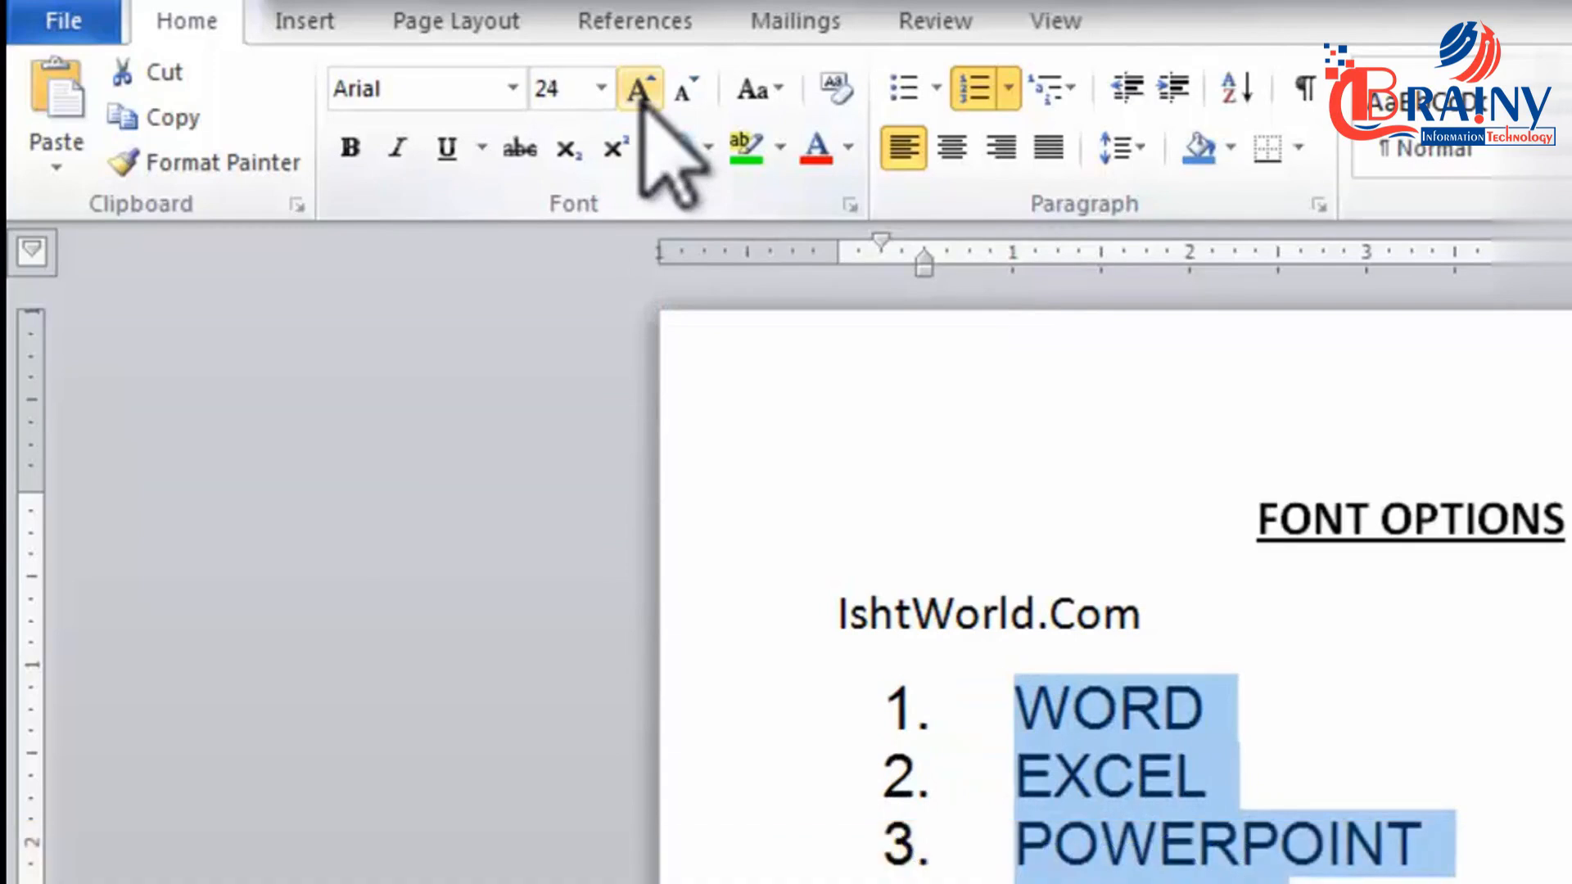
click(640, 92)
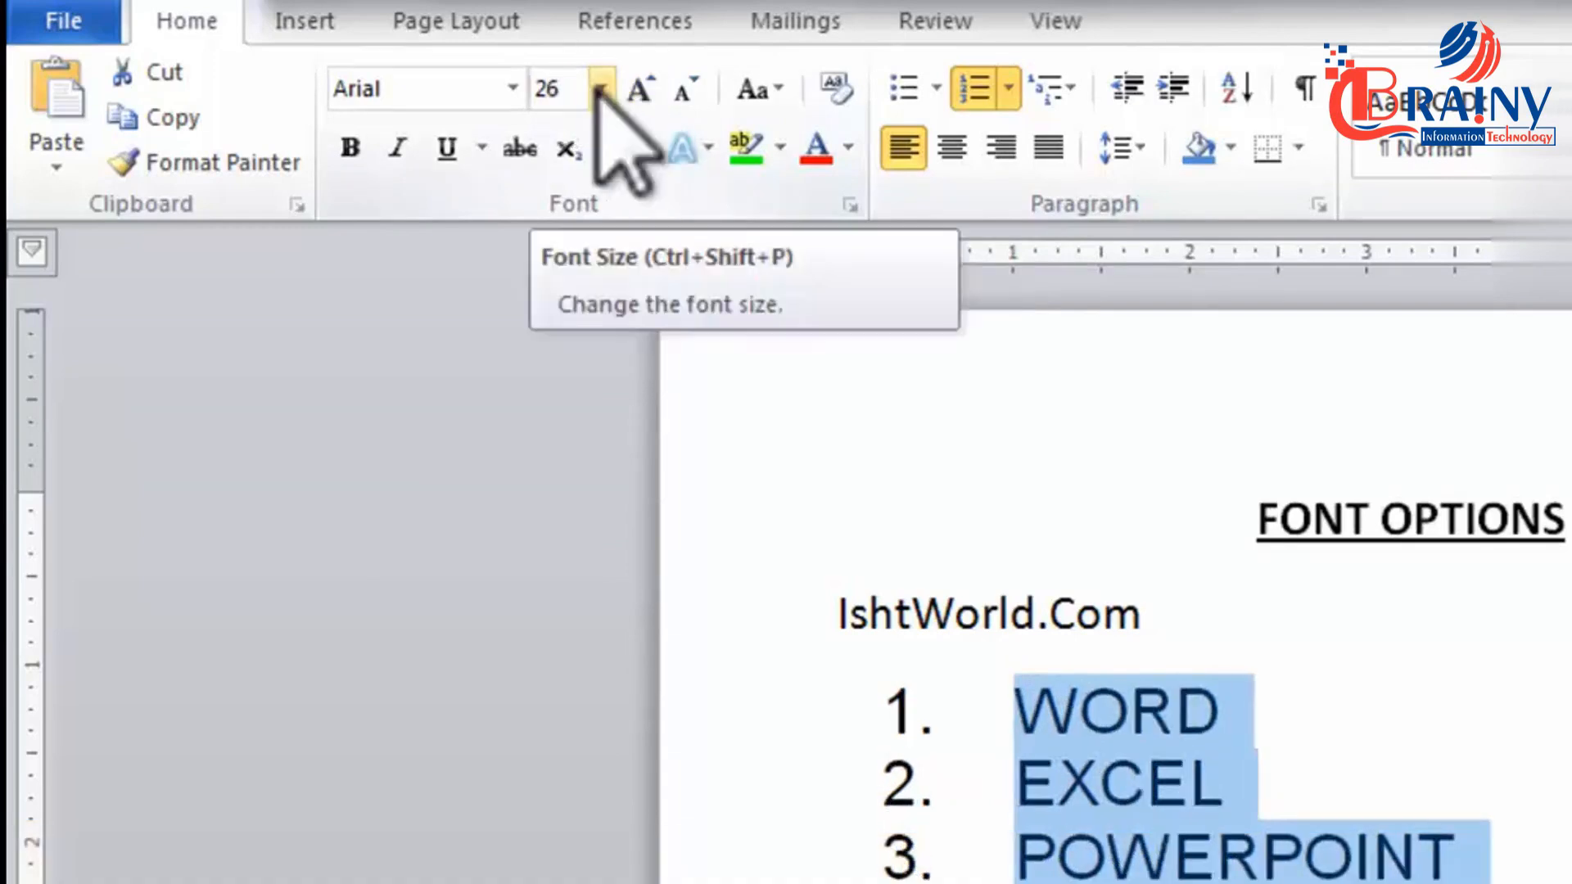
- Shrink the selected list's font in increments to 14, and set its size to 16
click(686, 89)
click(686, 89)
click(687, 89)
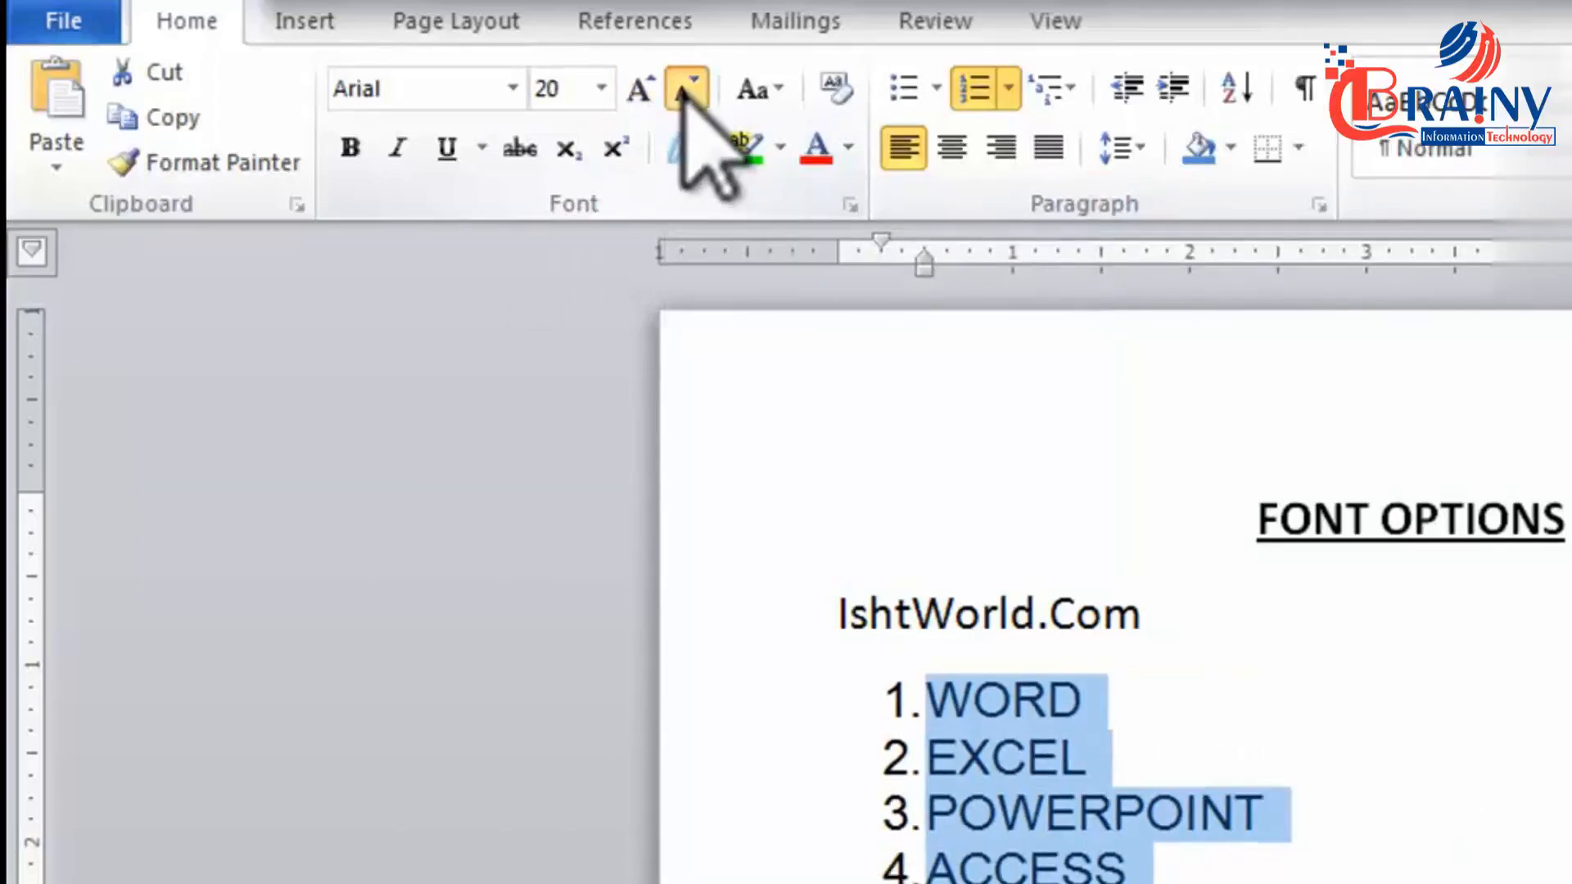
click(686, 89)
click(686, 88)
click(687, 88)
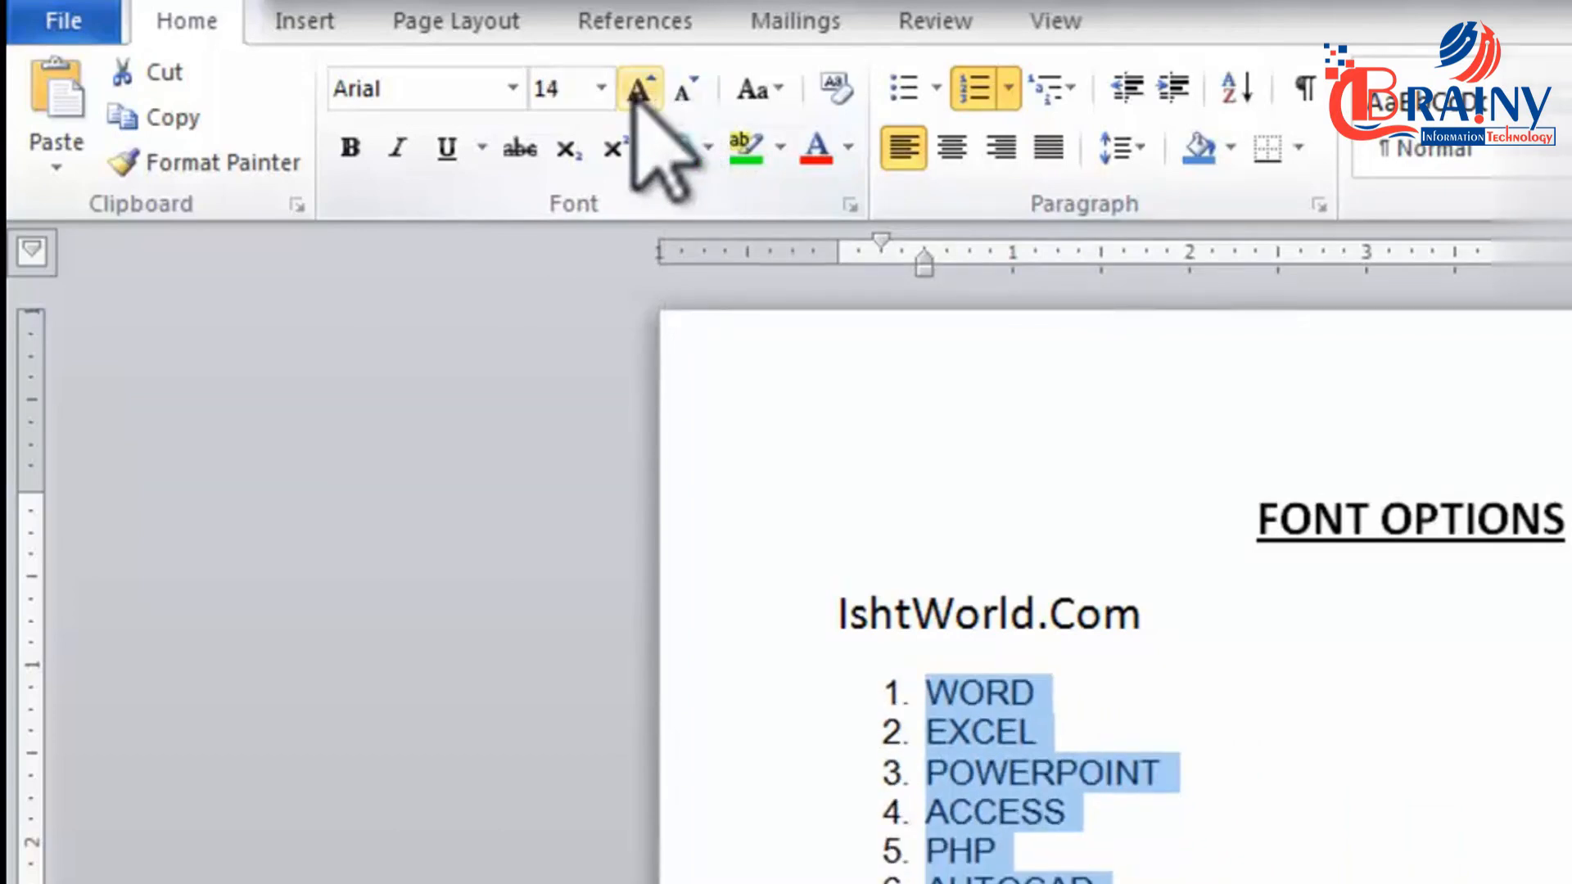
click(601, 88)
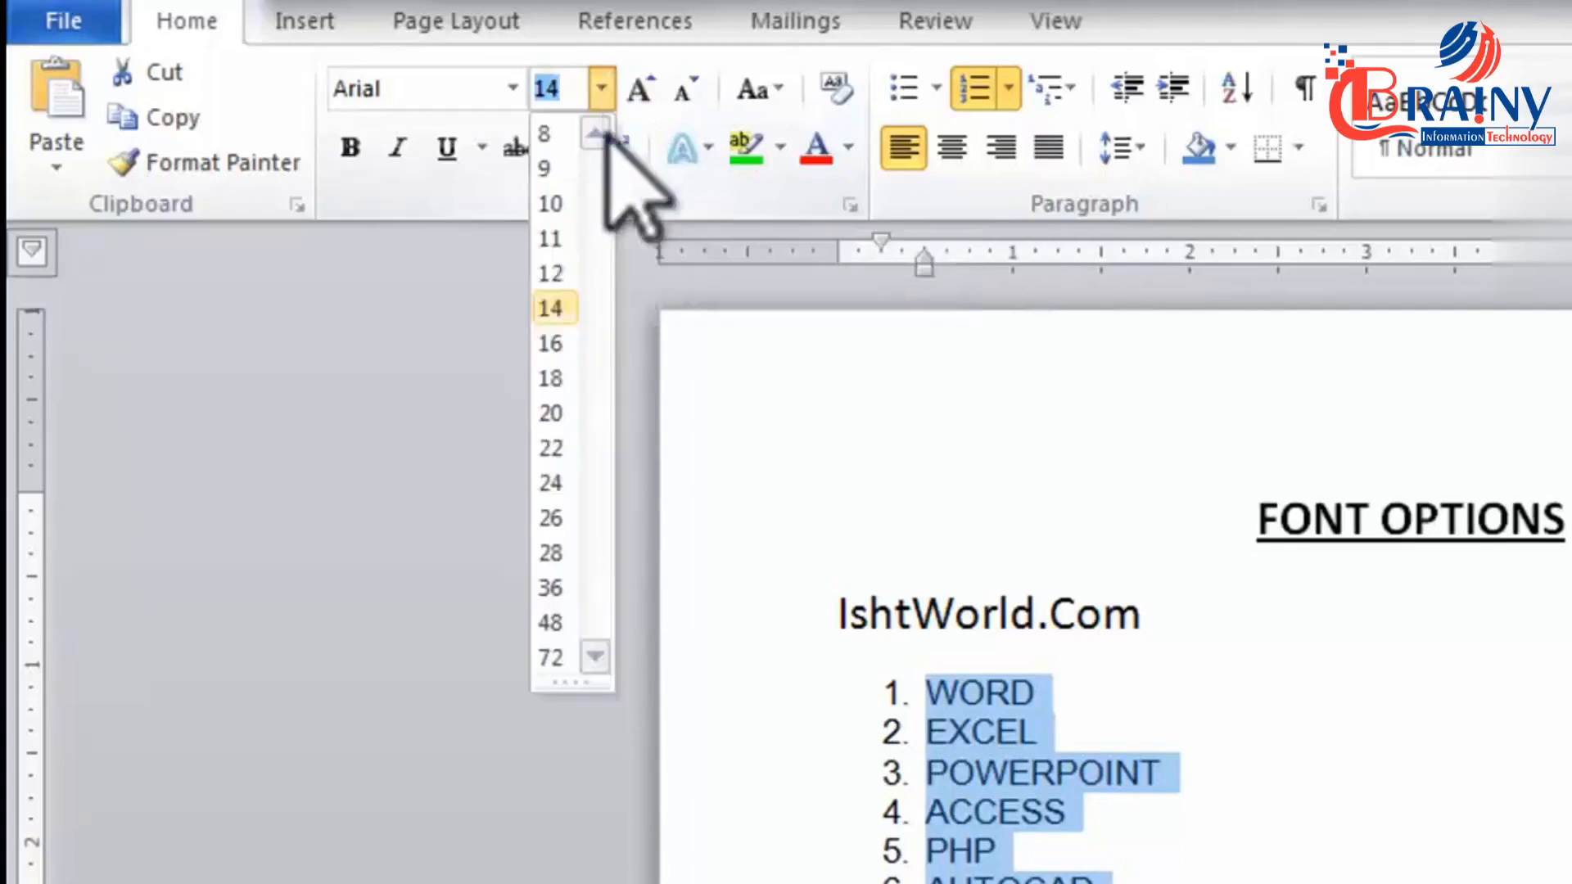
click(555, 352)
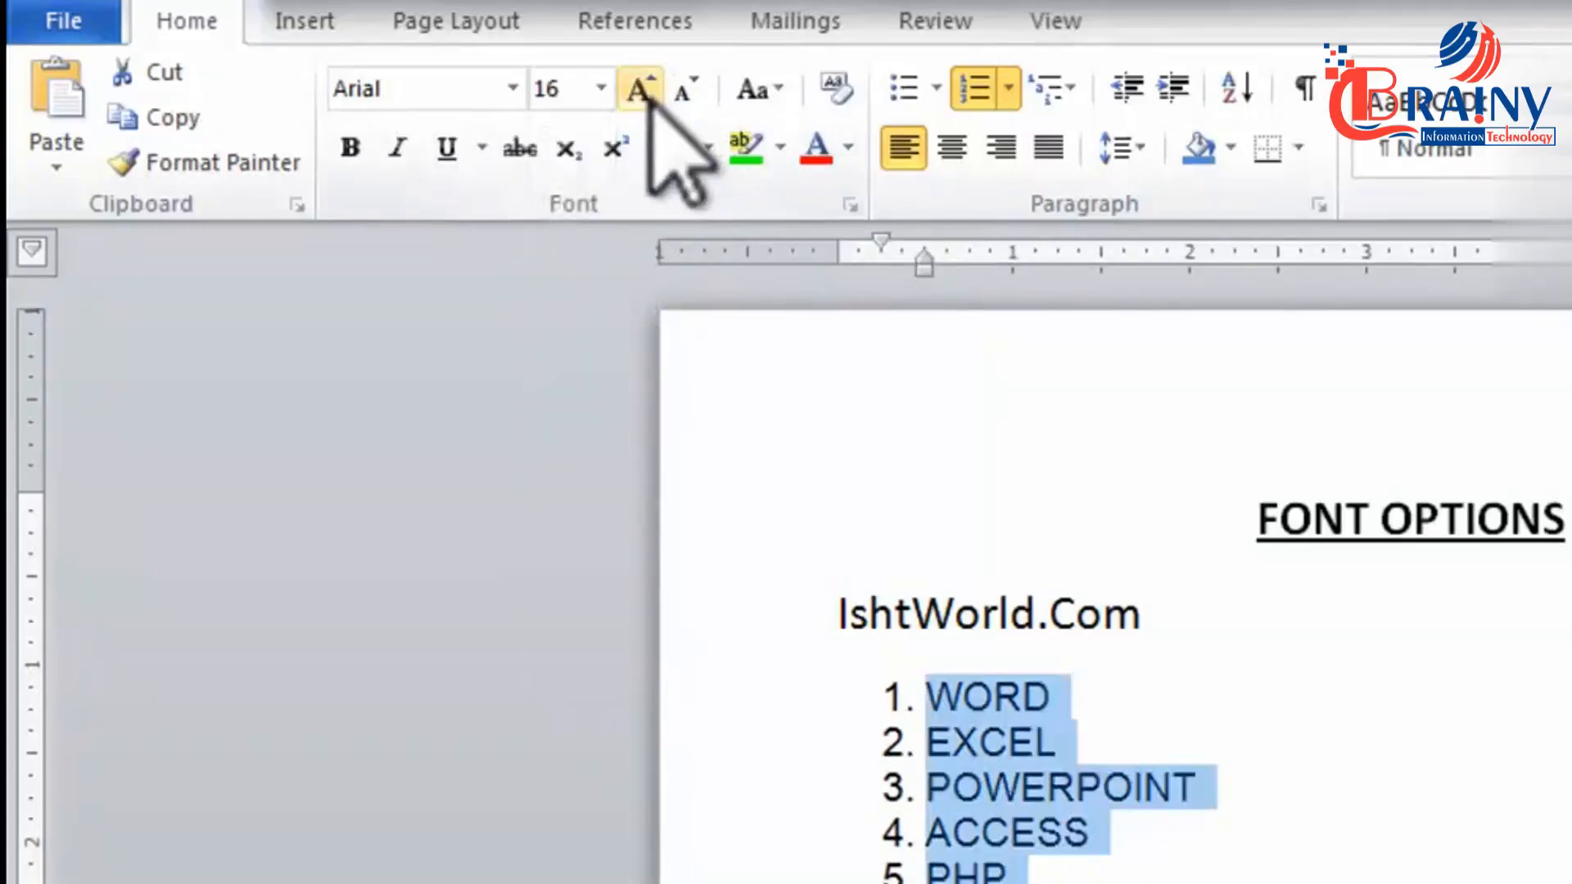
- Grow and shrink the selected list's font in increments, finishing at size 18
click(643, 92)
click(684, 90)
click(684, 90)
click(688, 91)
click(643, 92)
click(684, 90)
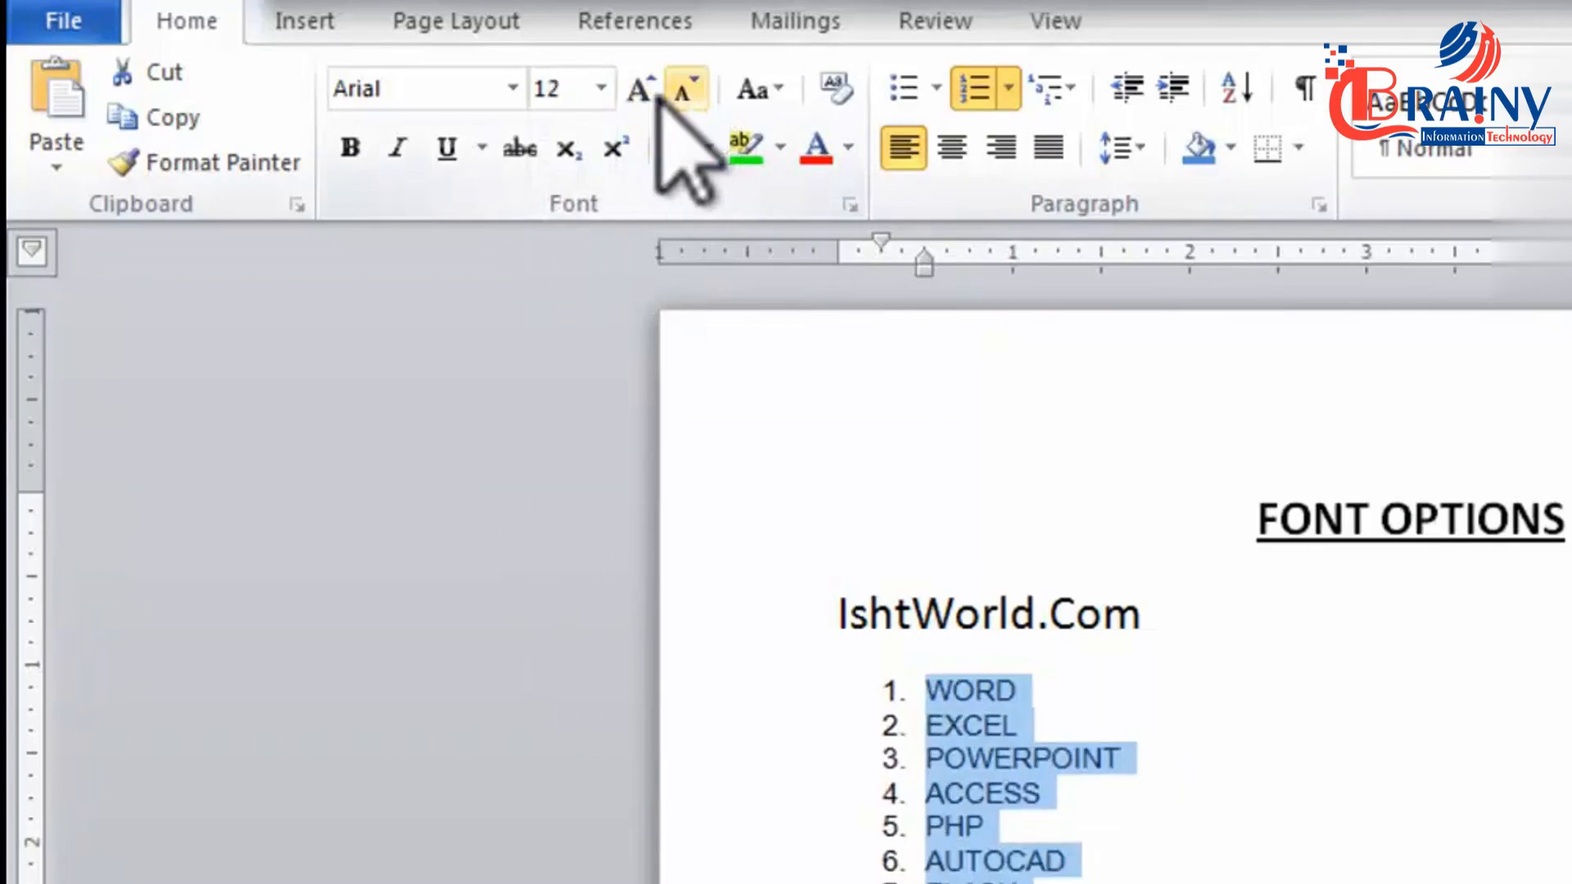
click(642, 91)
click(655, 93)
click(655, 94)
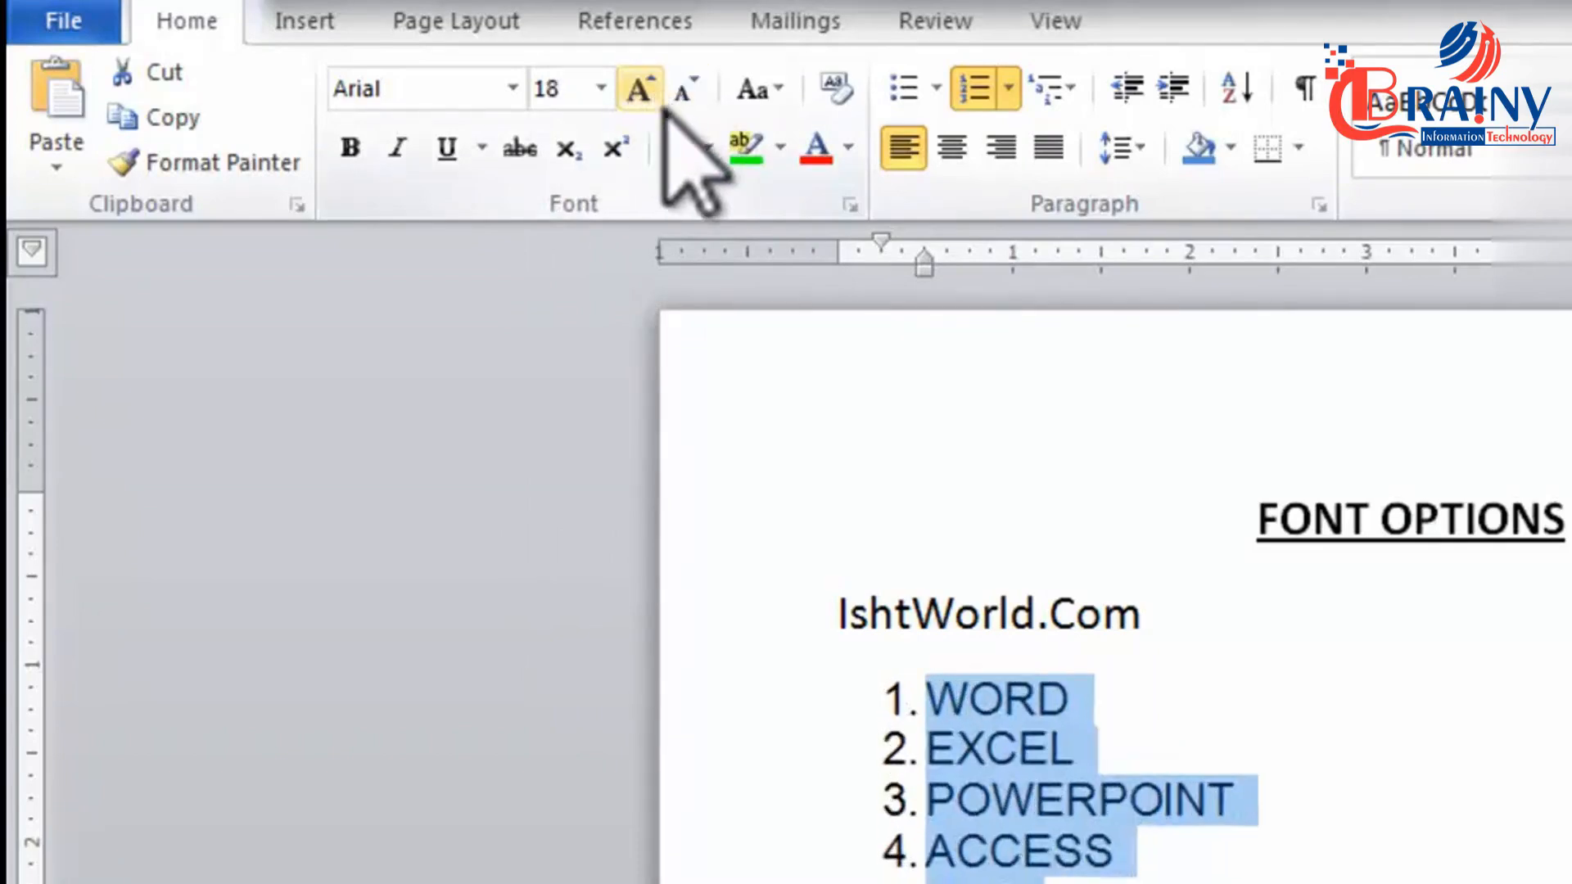
- Change the selected list text to lowercase and back to UPPERCASE
click(776, 88)
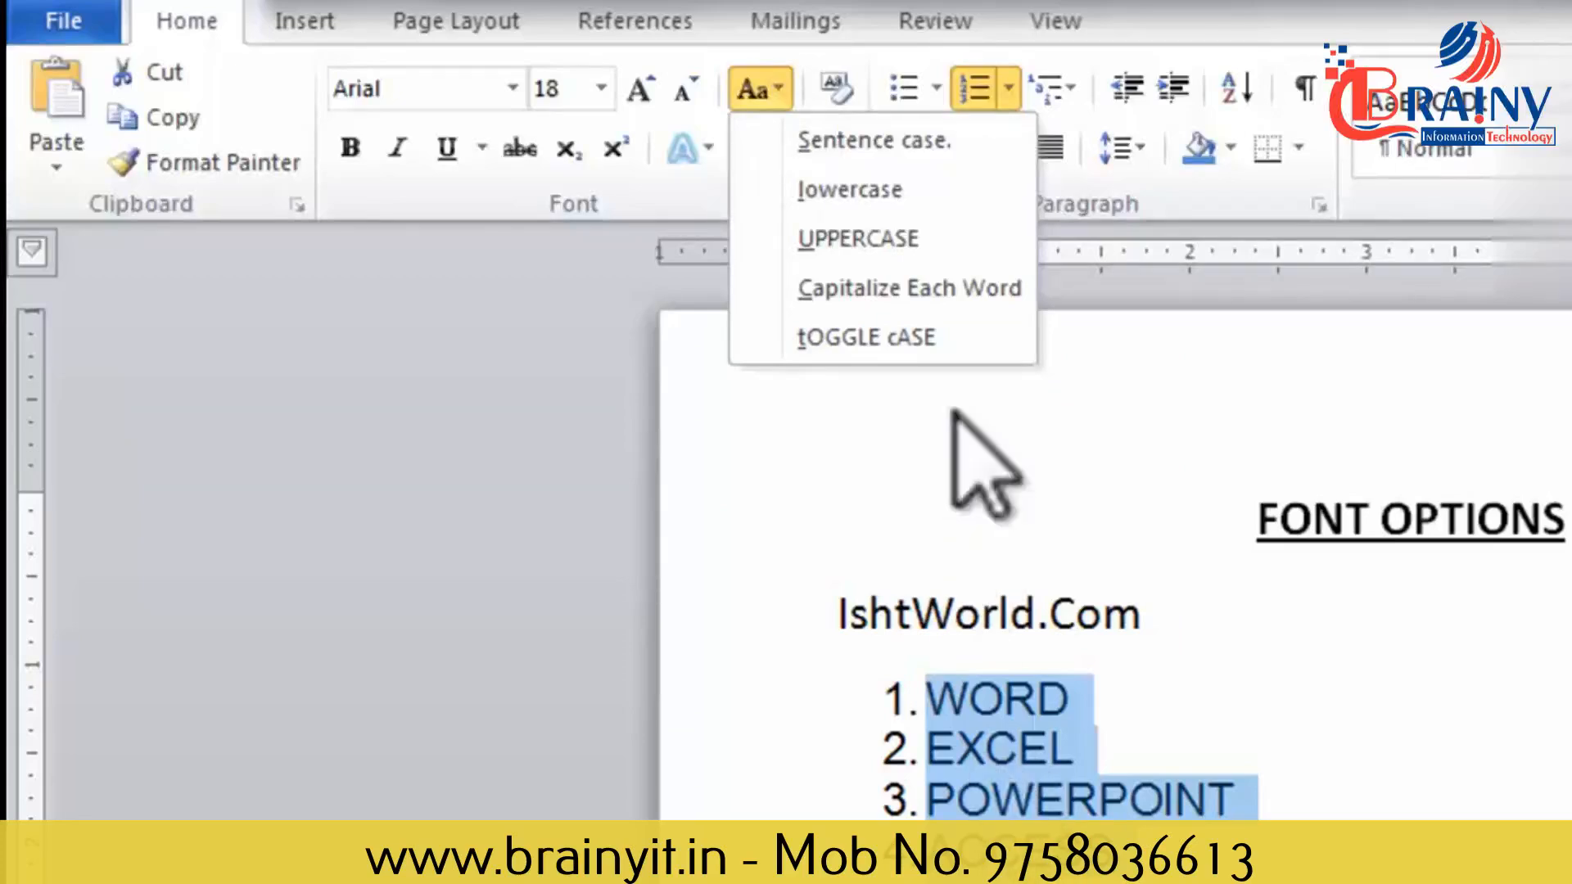
click(859, 190)
click(778, 90)
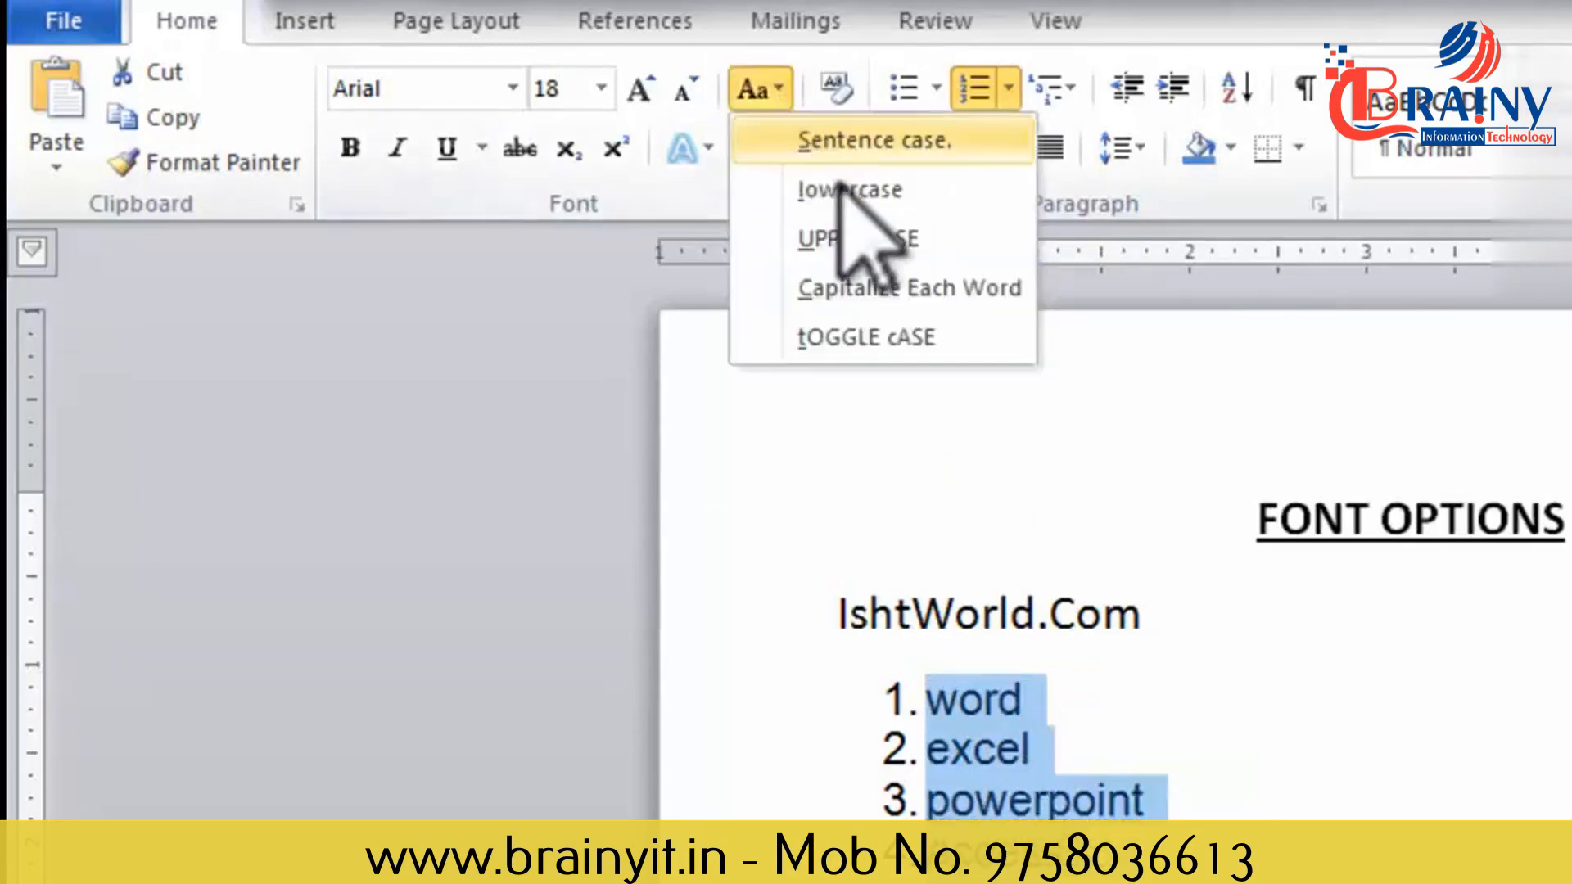
click(848, 246)
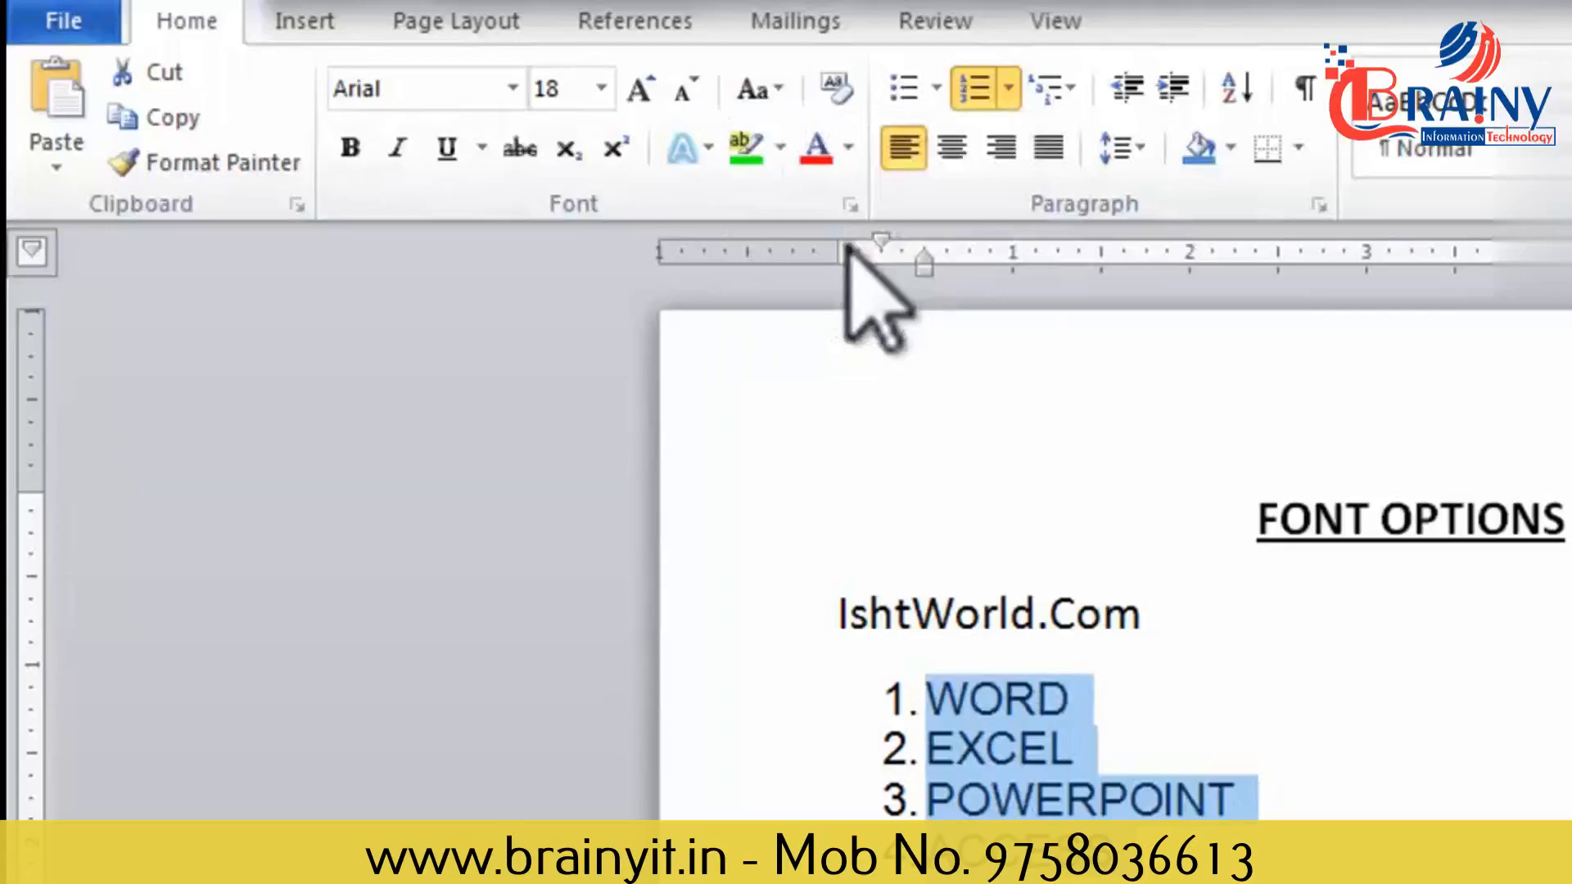
- Change the selected list text to Sentence case, and apply Capitalize Each Word to it
click(782, 90)
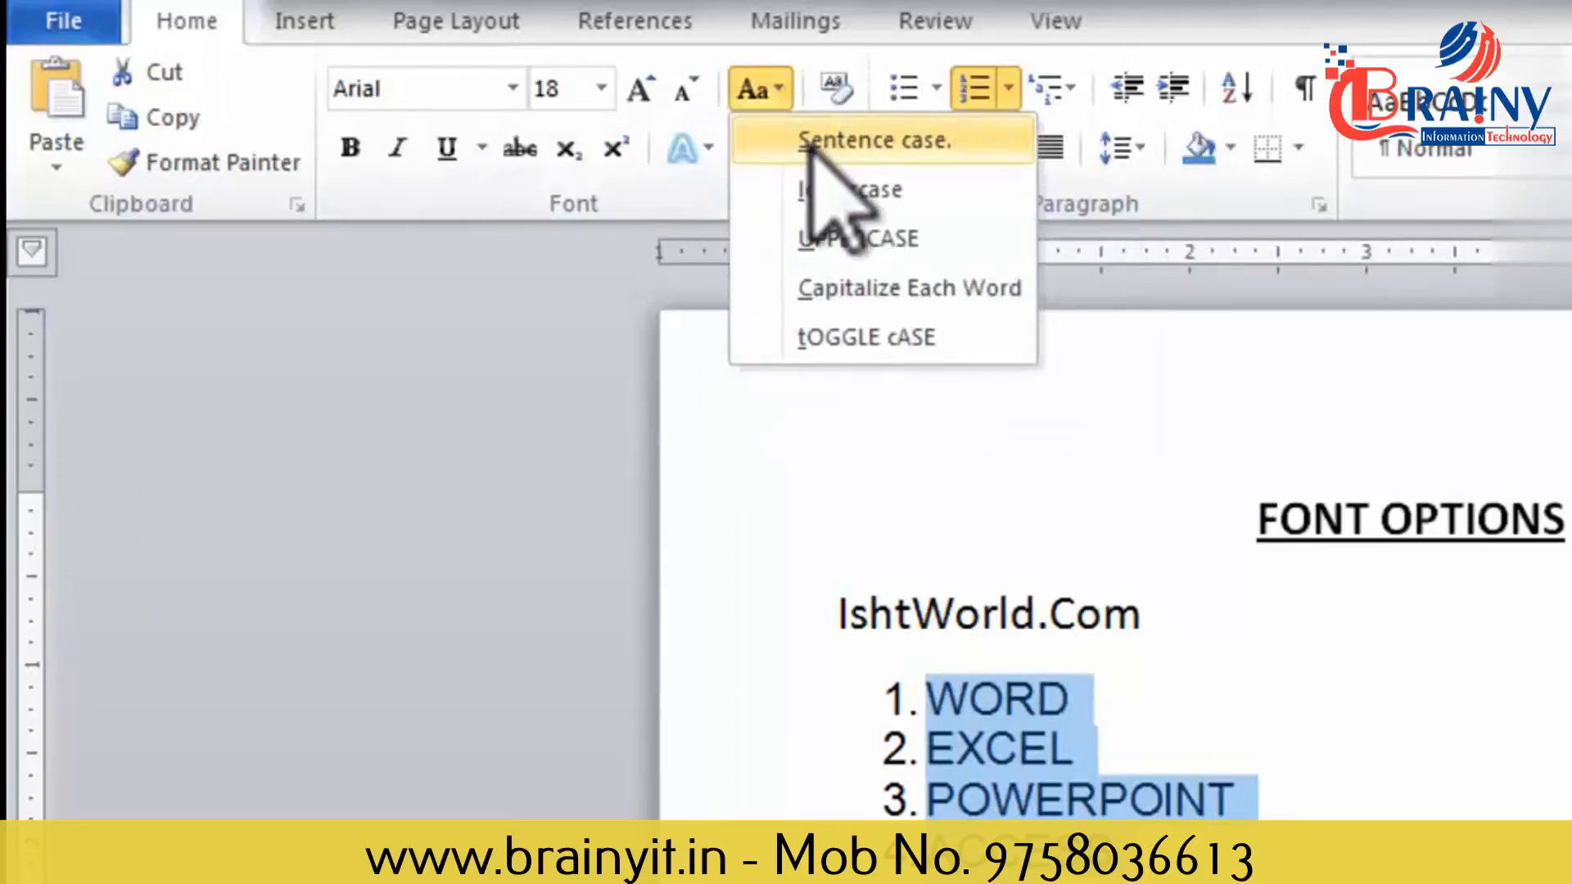
click(872, 149)
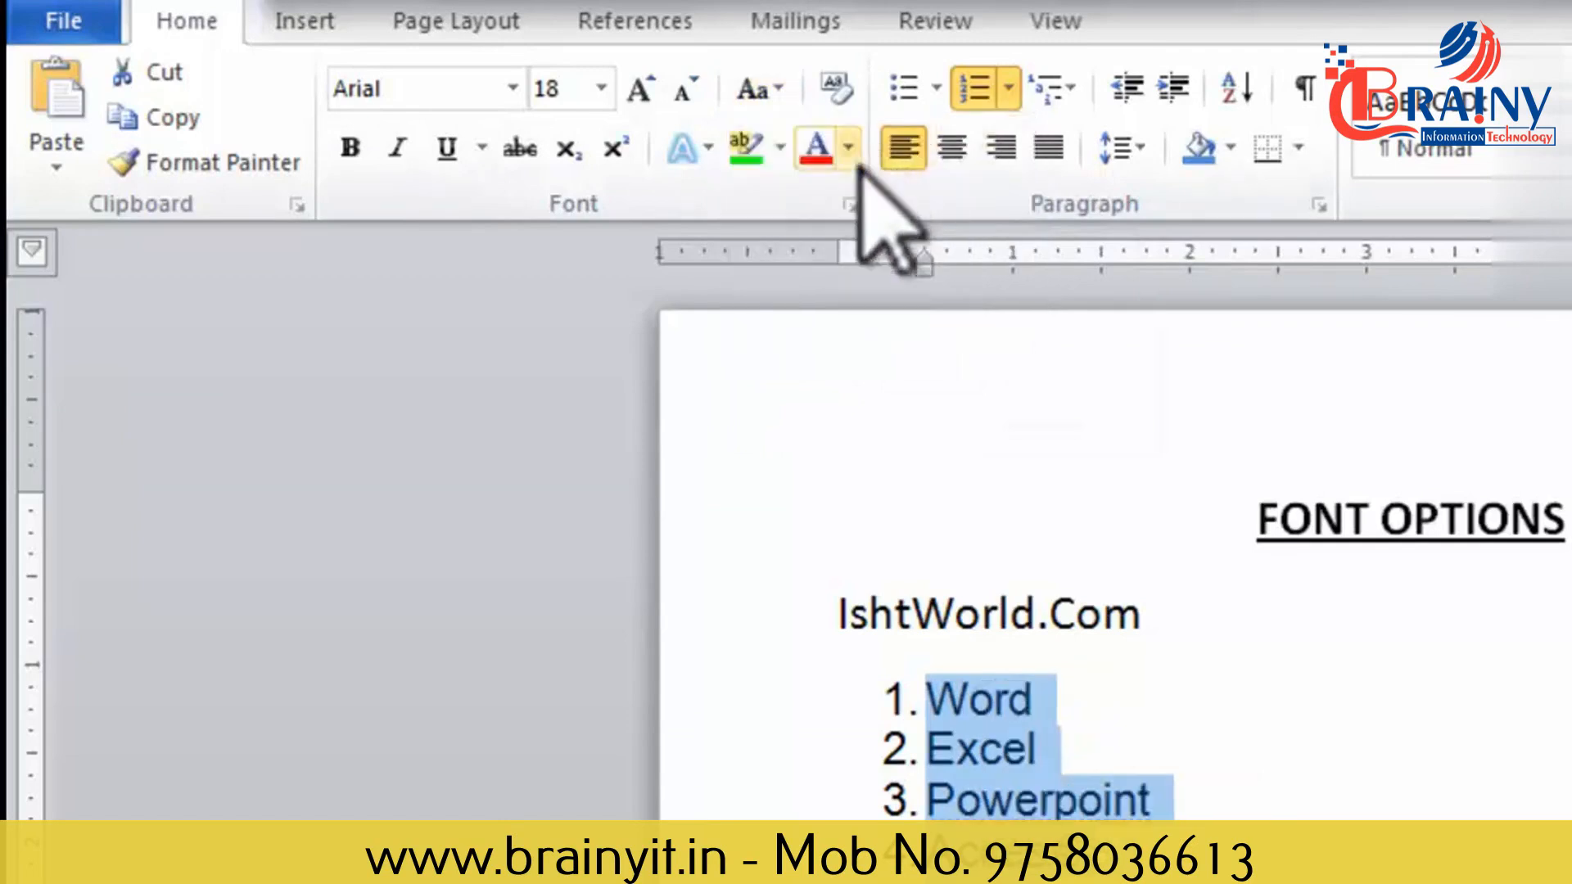
click(761, 90)
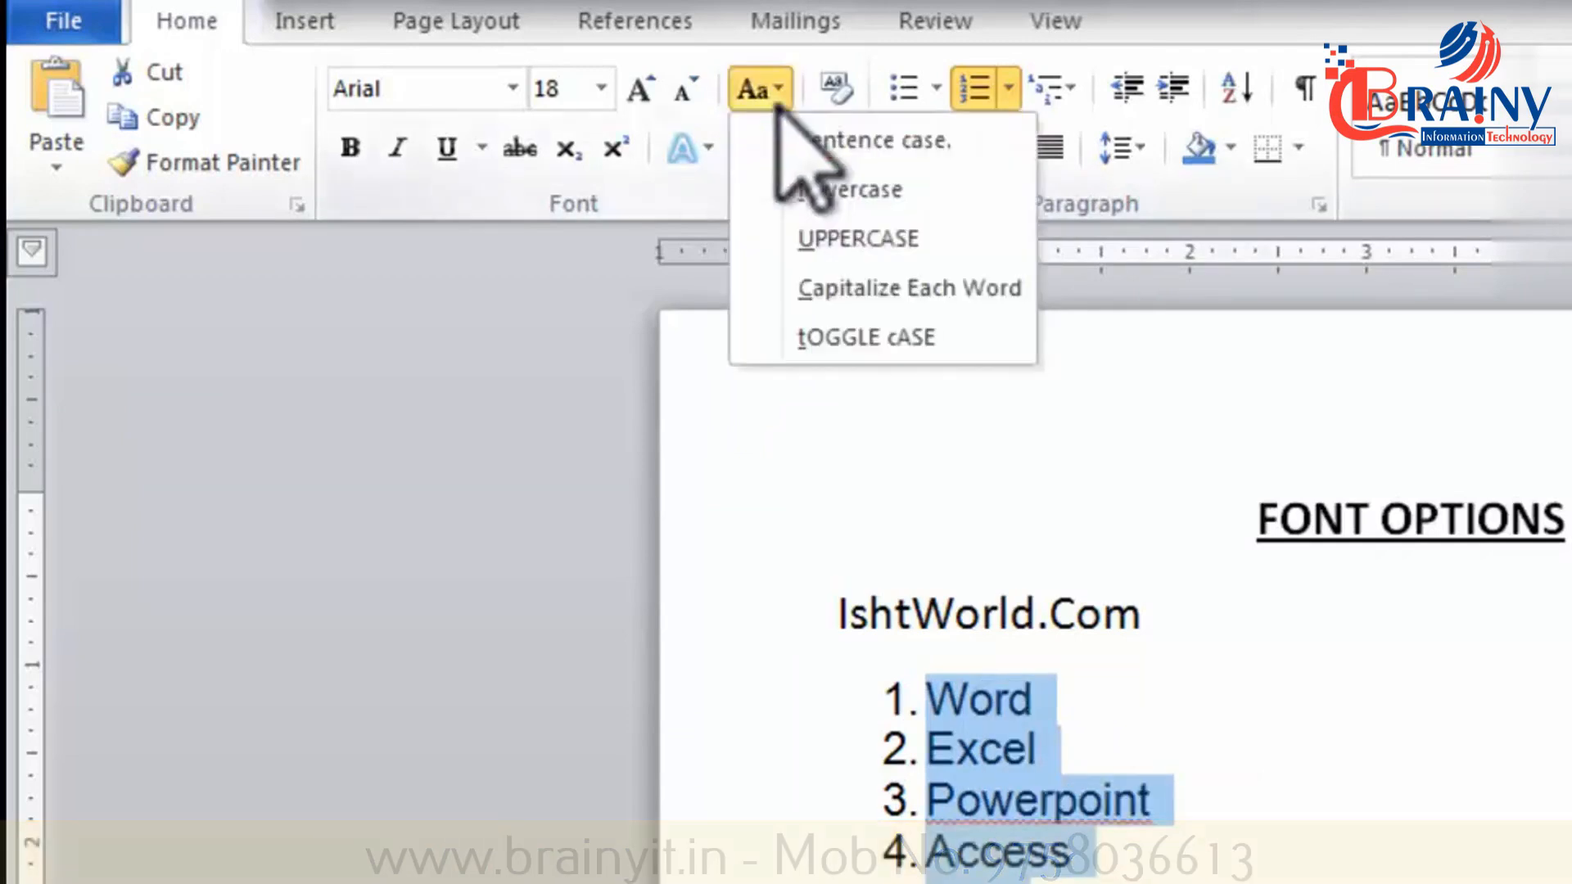
click(860, 283)
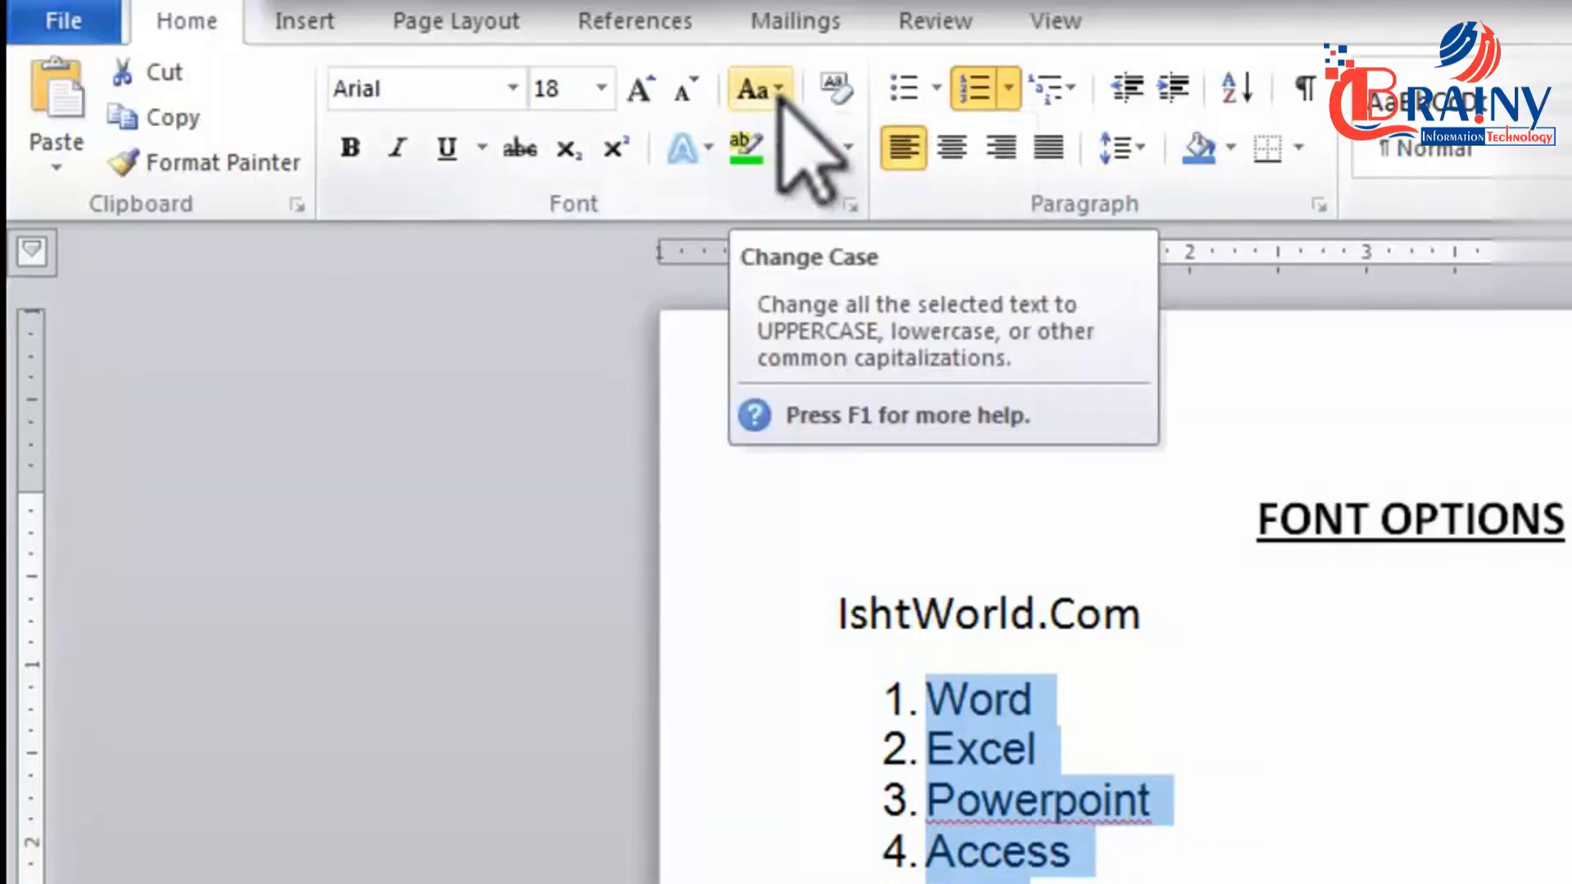
- Apply Capitalize Each Word to the selected list text, and switch it to tOGGLE cASE and back
click(778, 90)
click(831, 291)
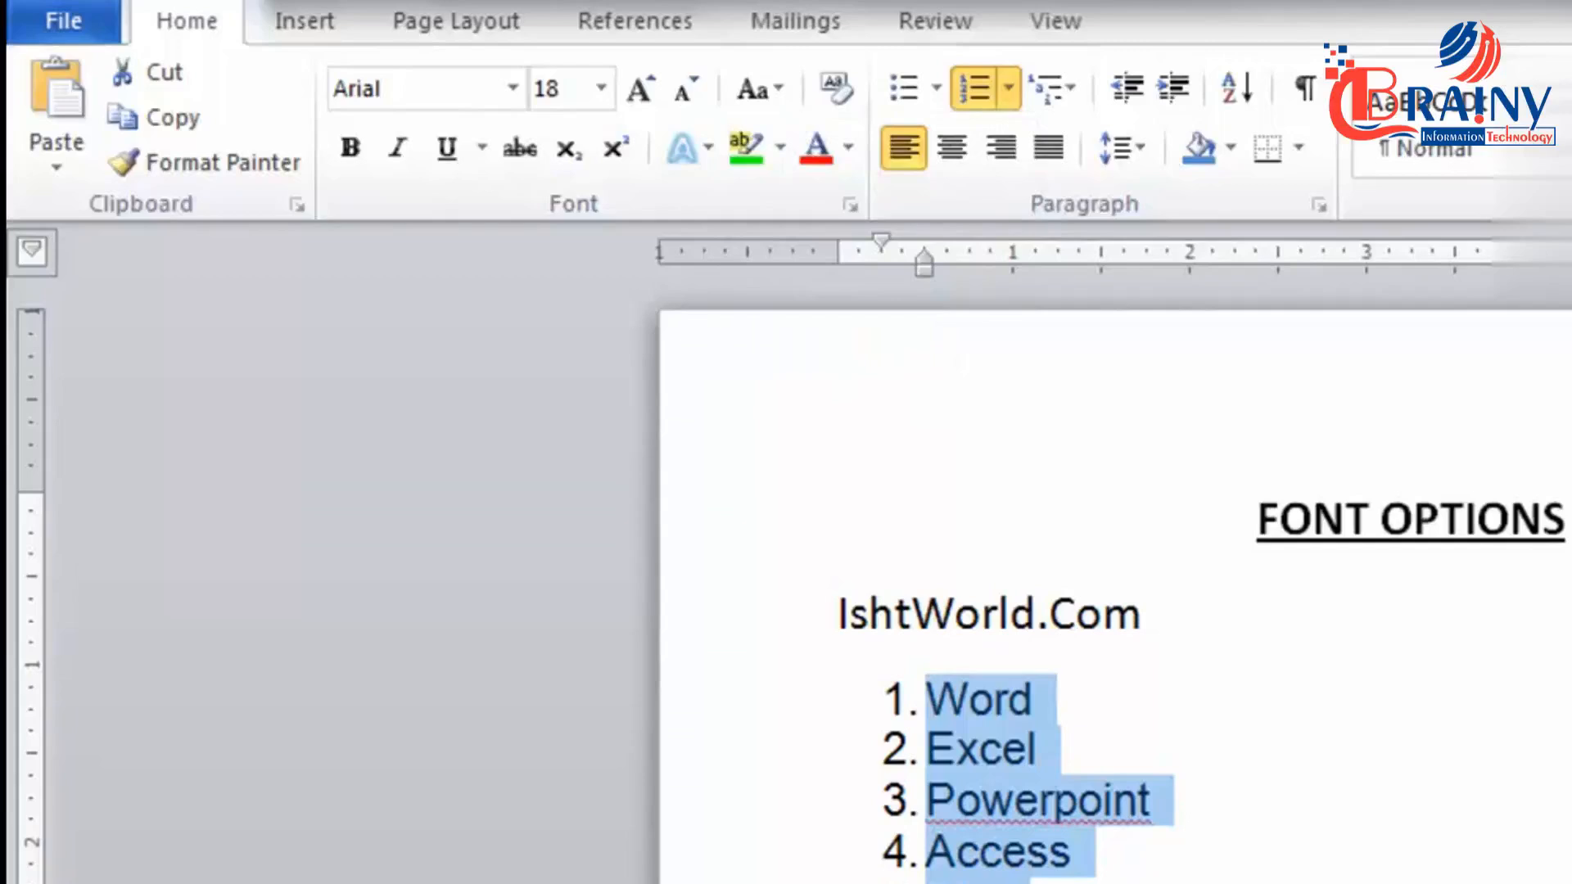
click(770, 91)
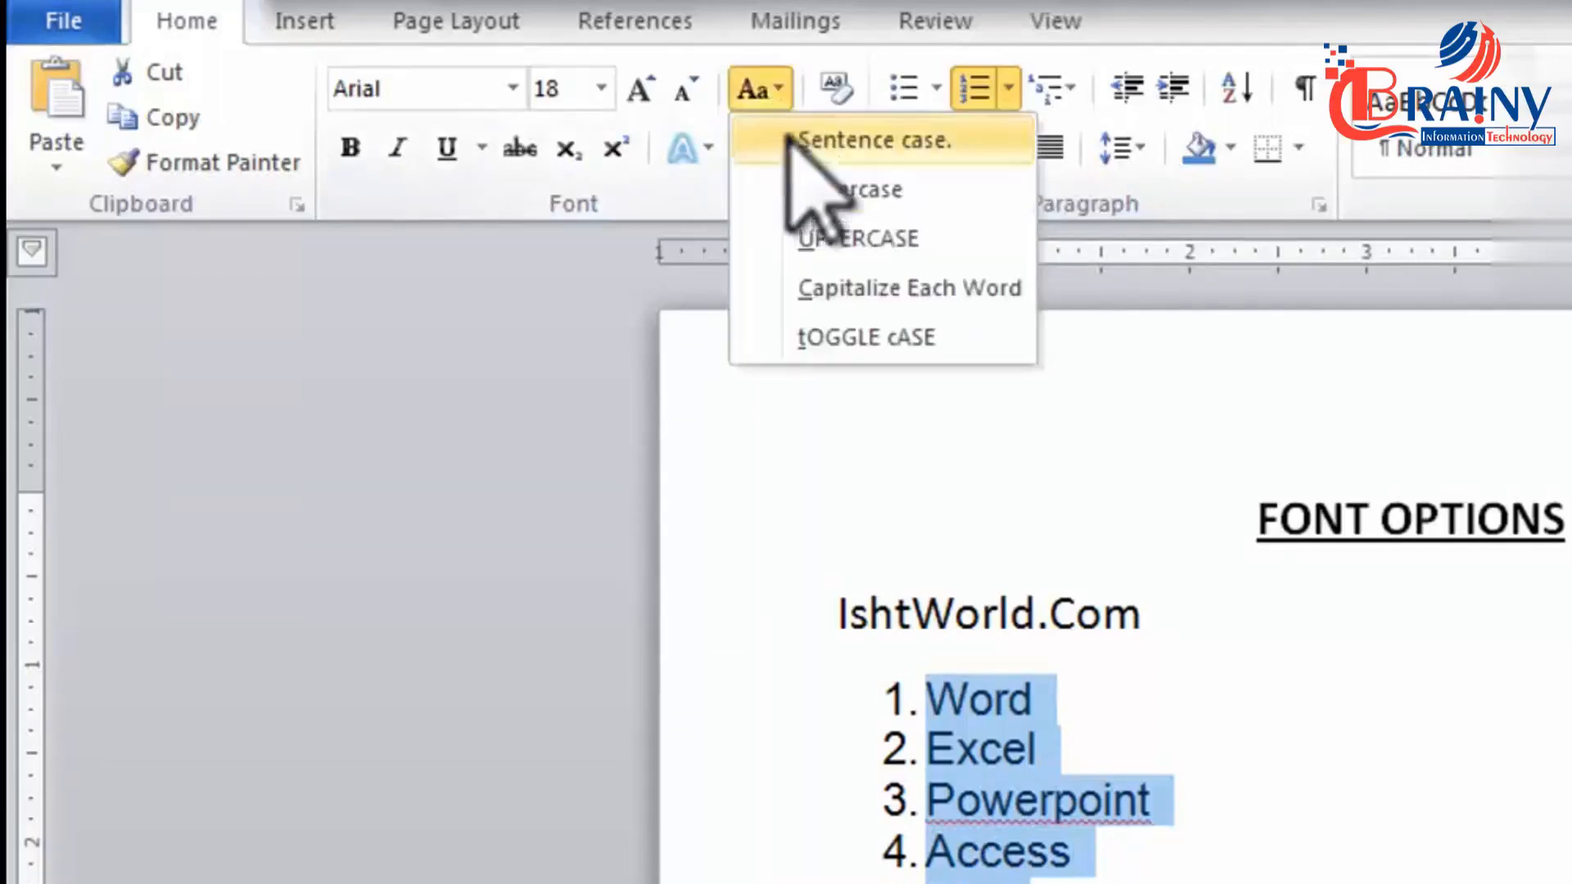
click(843, 344)
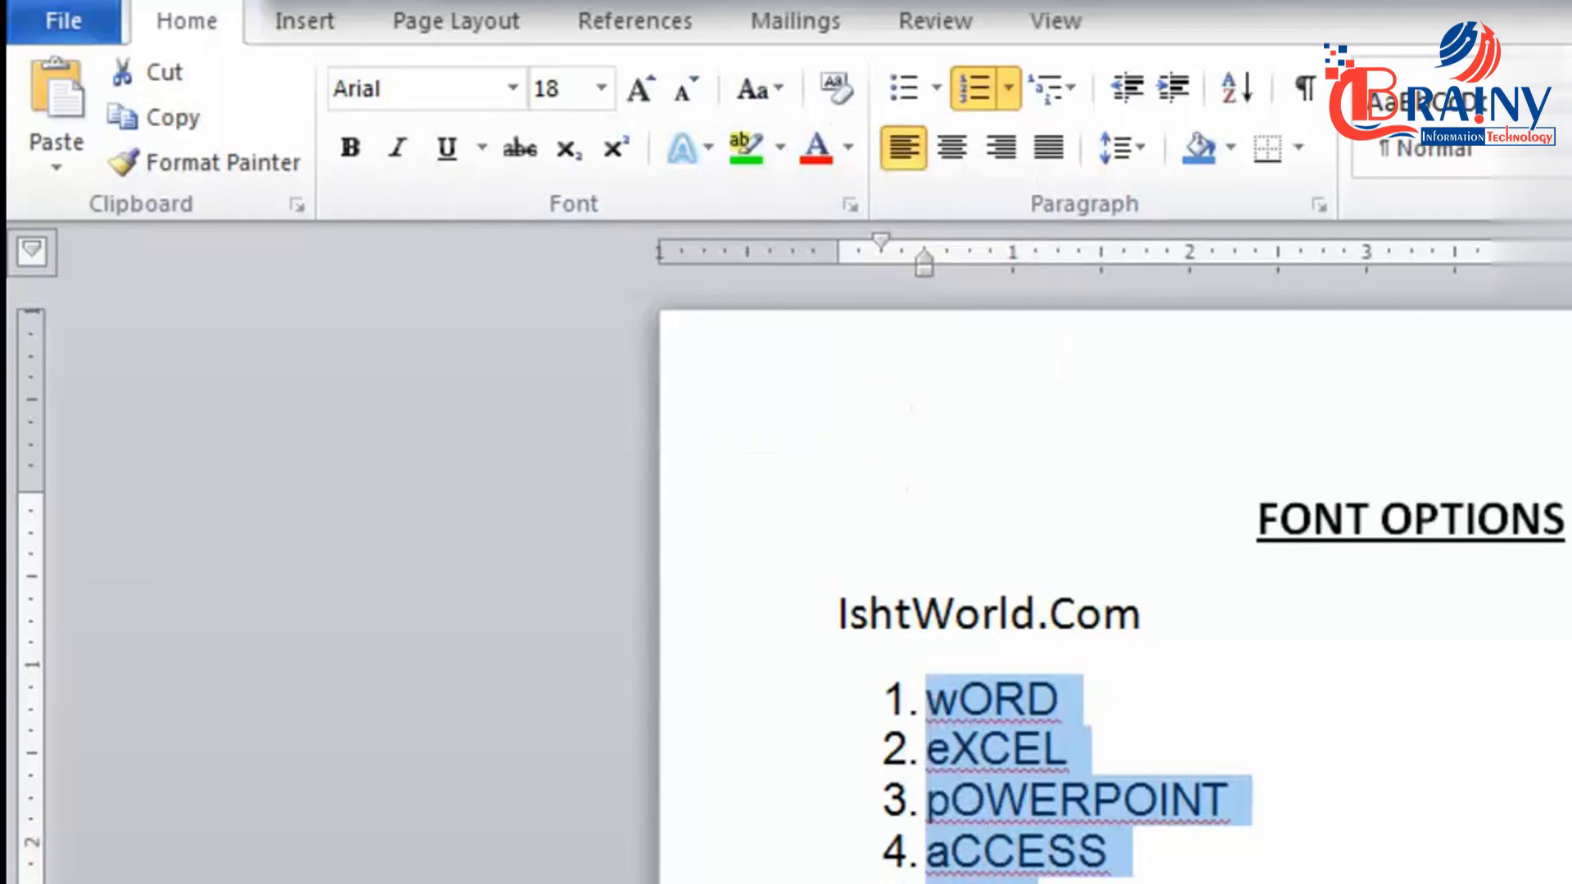
click(778, 100)
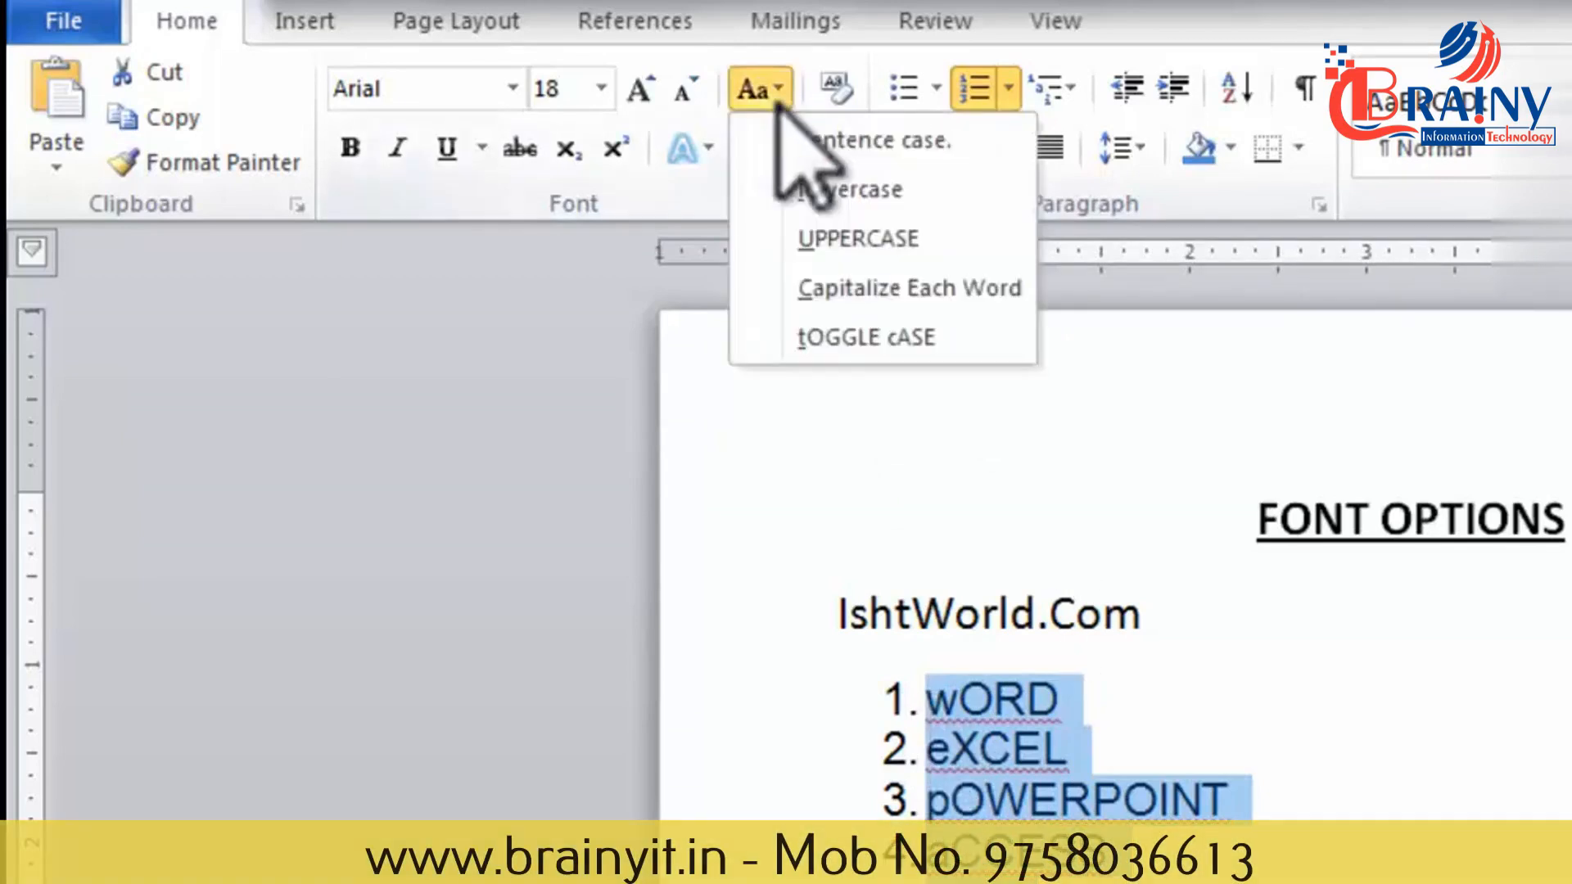
click(852, 340)
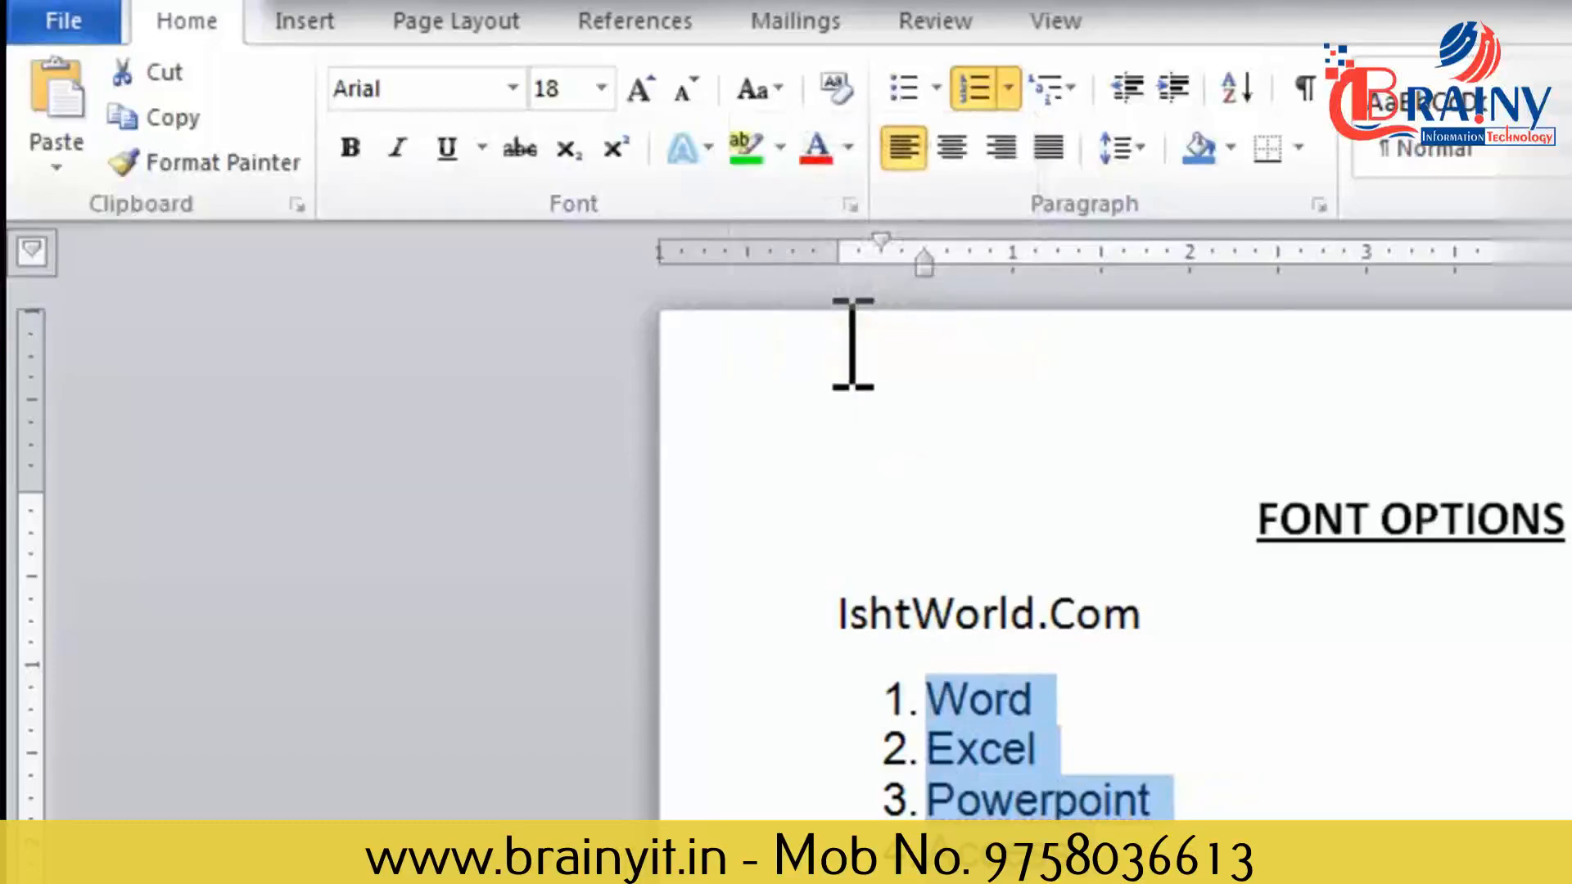
- Make the selected list text bold, and turn italic on and off for it
scroll(851, 343, down, 1)
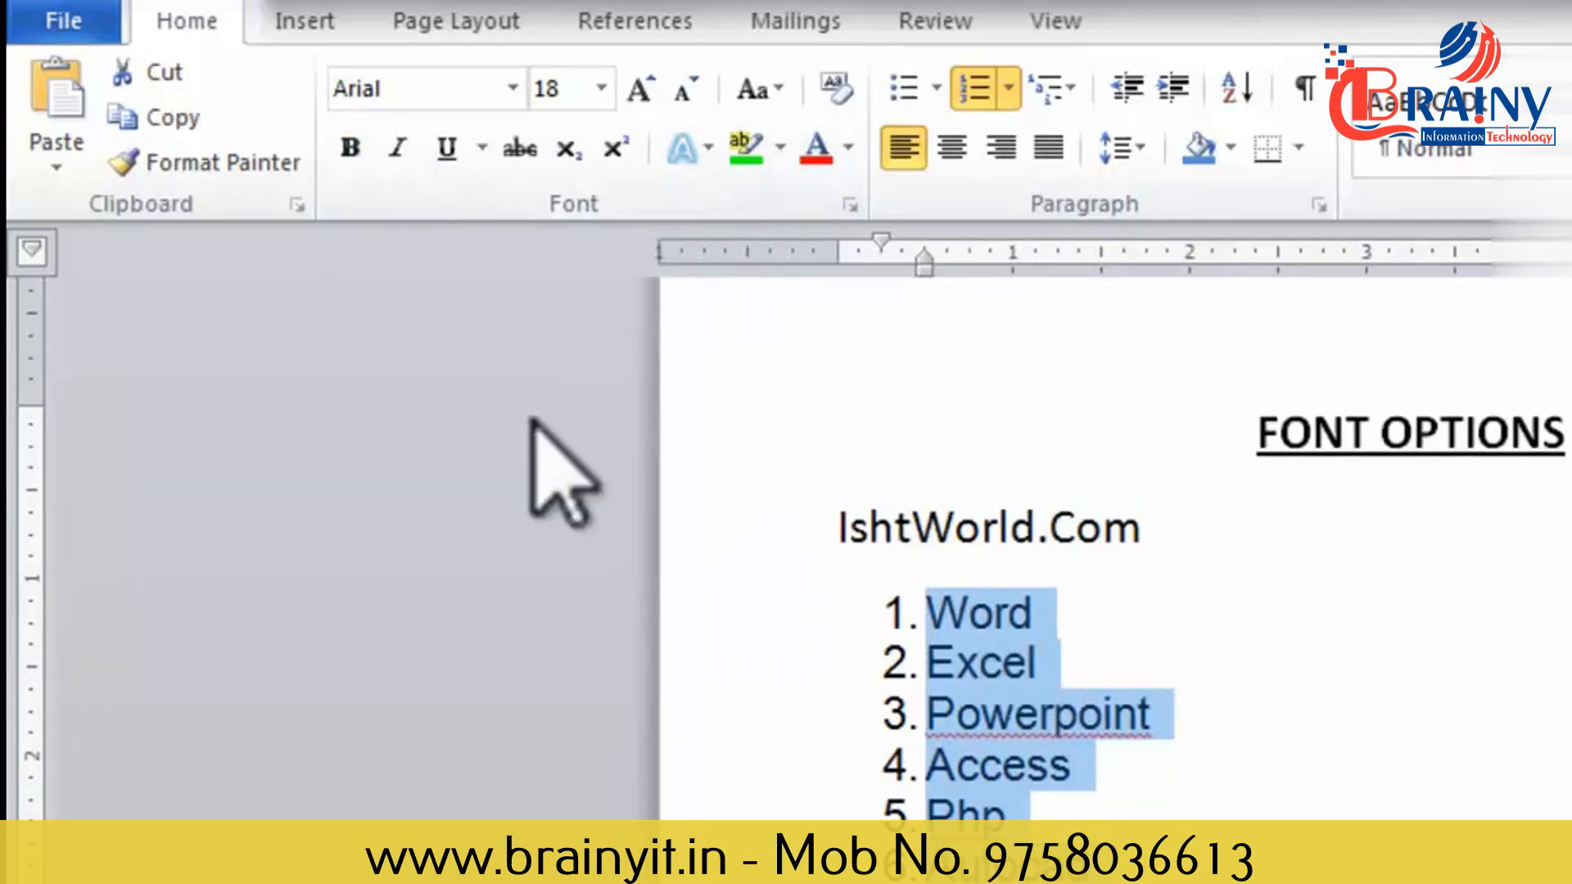
click(350, 152)
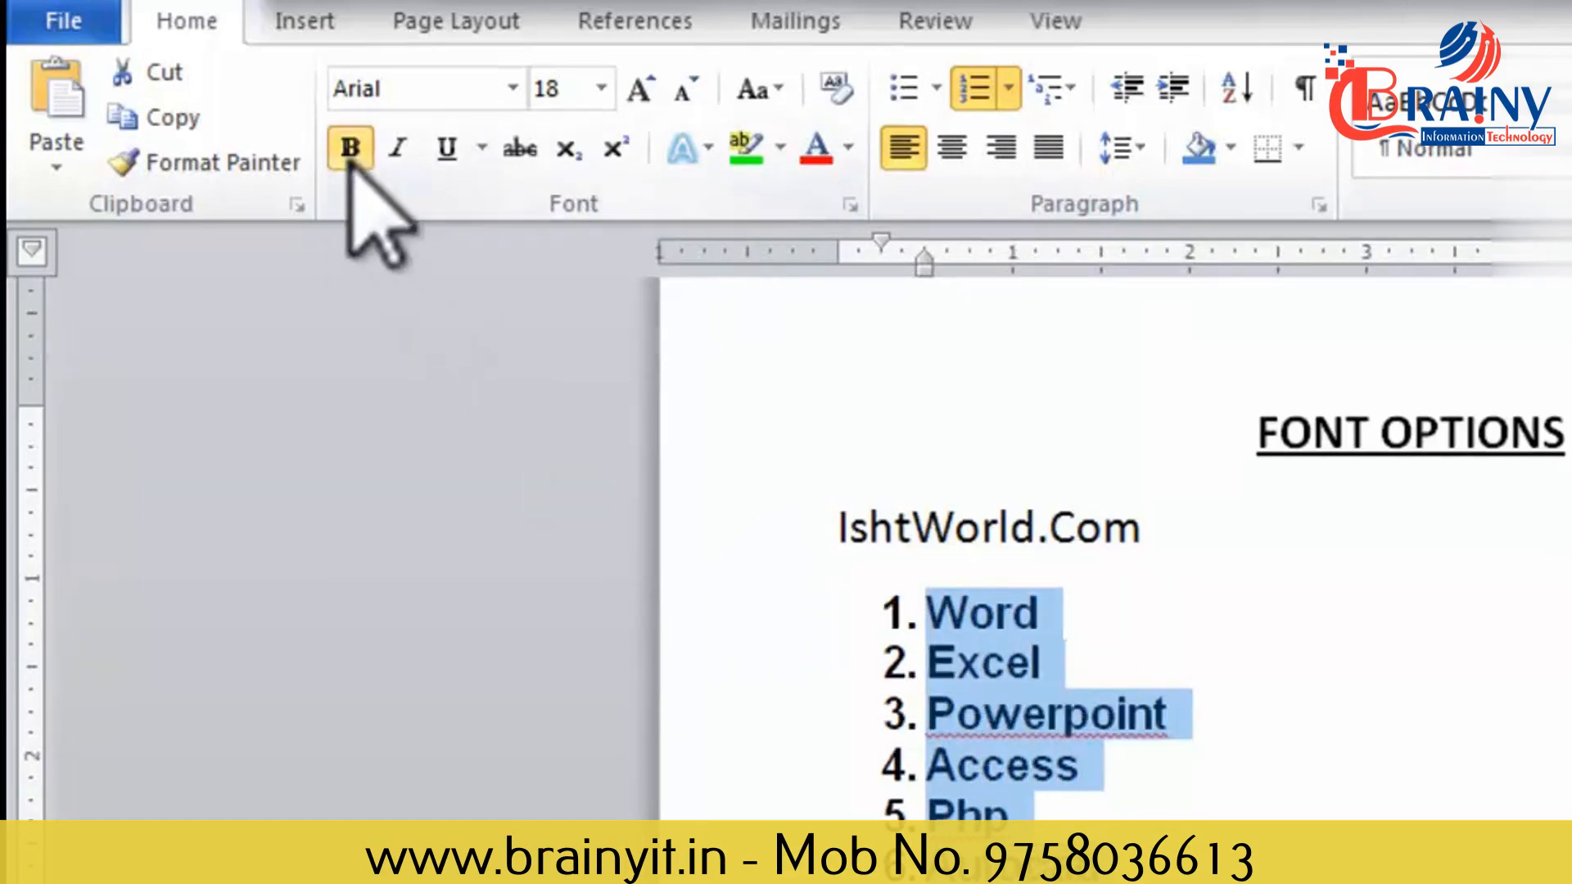
click(401, 152)
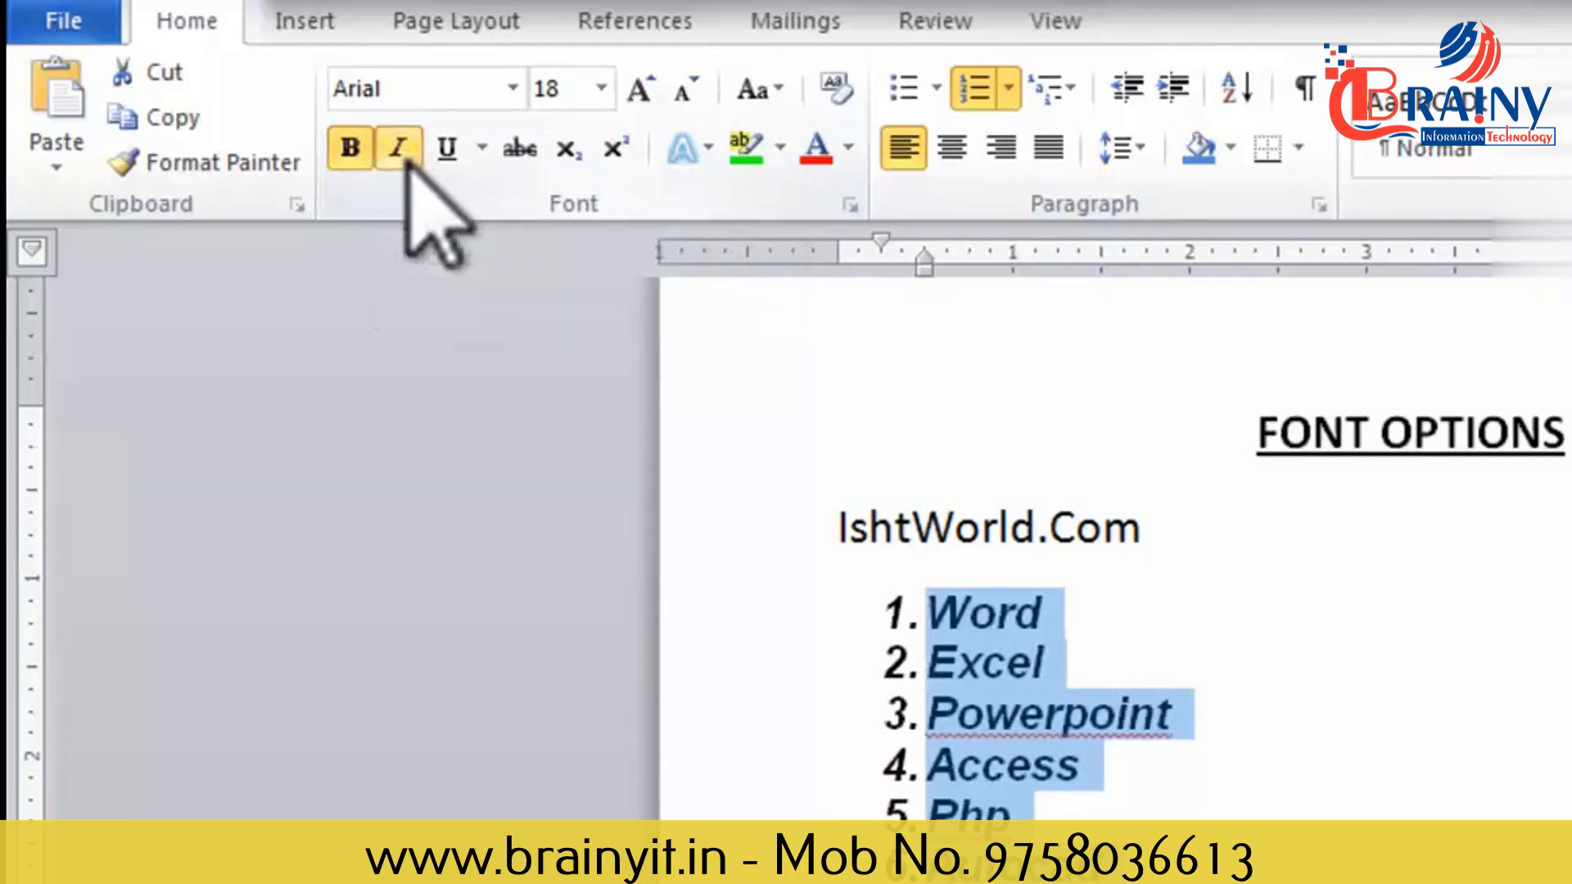
click(403, 158)
click(403, 158)
click(403, 158)
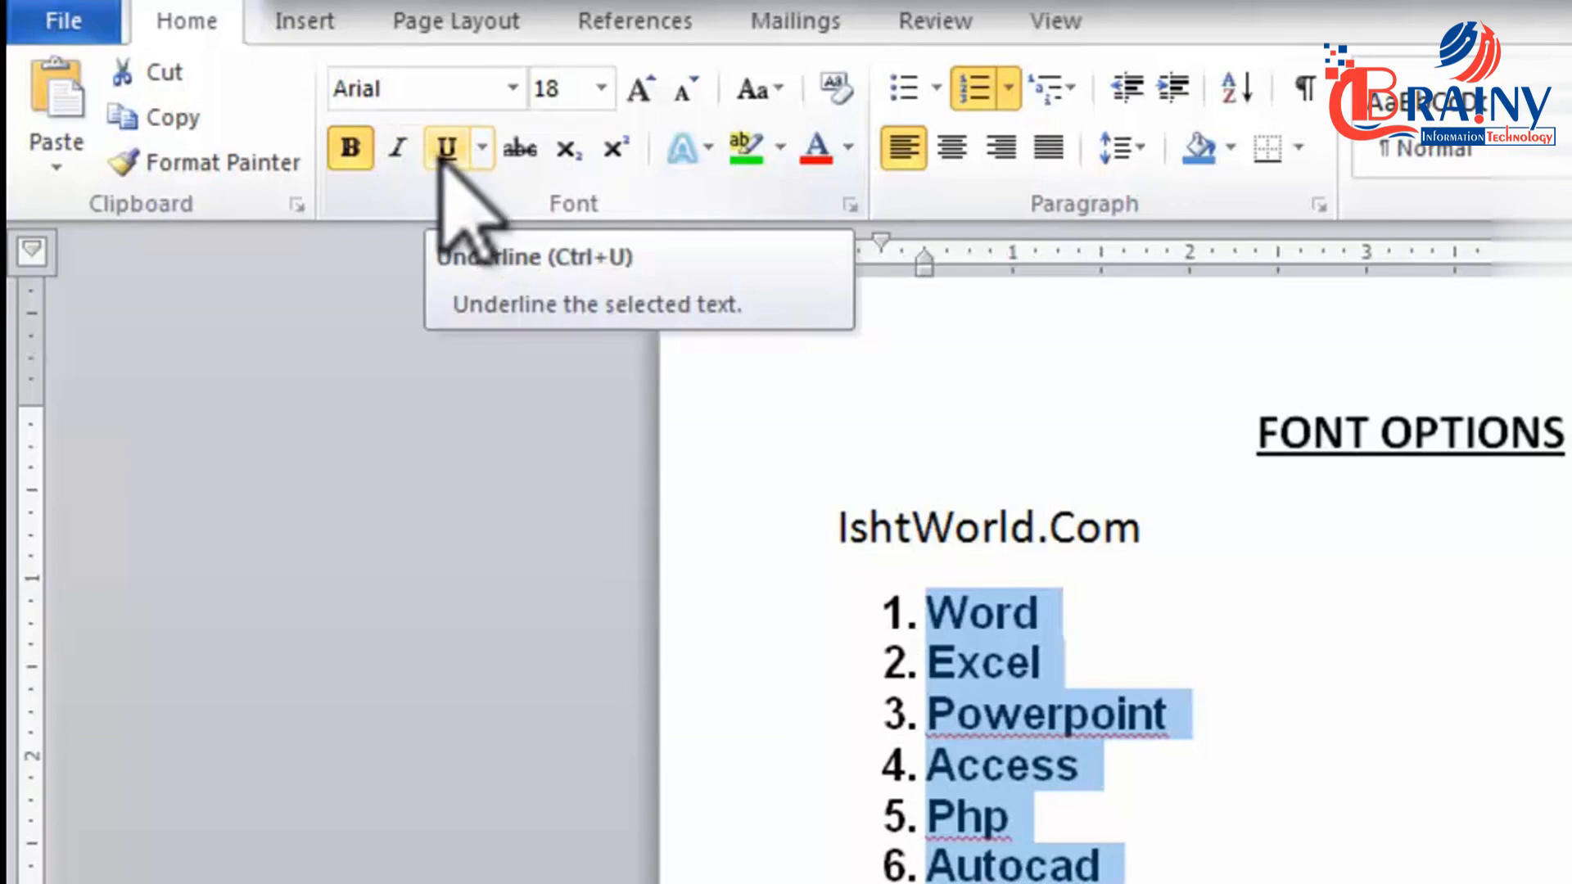
- Underline the selected list text, and turn strikethrough on and off for it
click(442, 155)
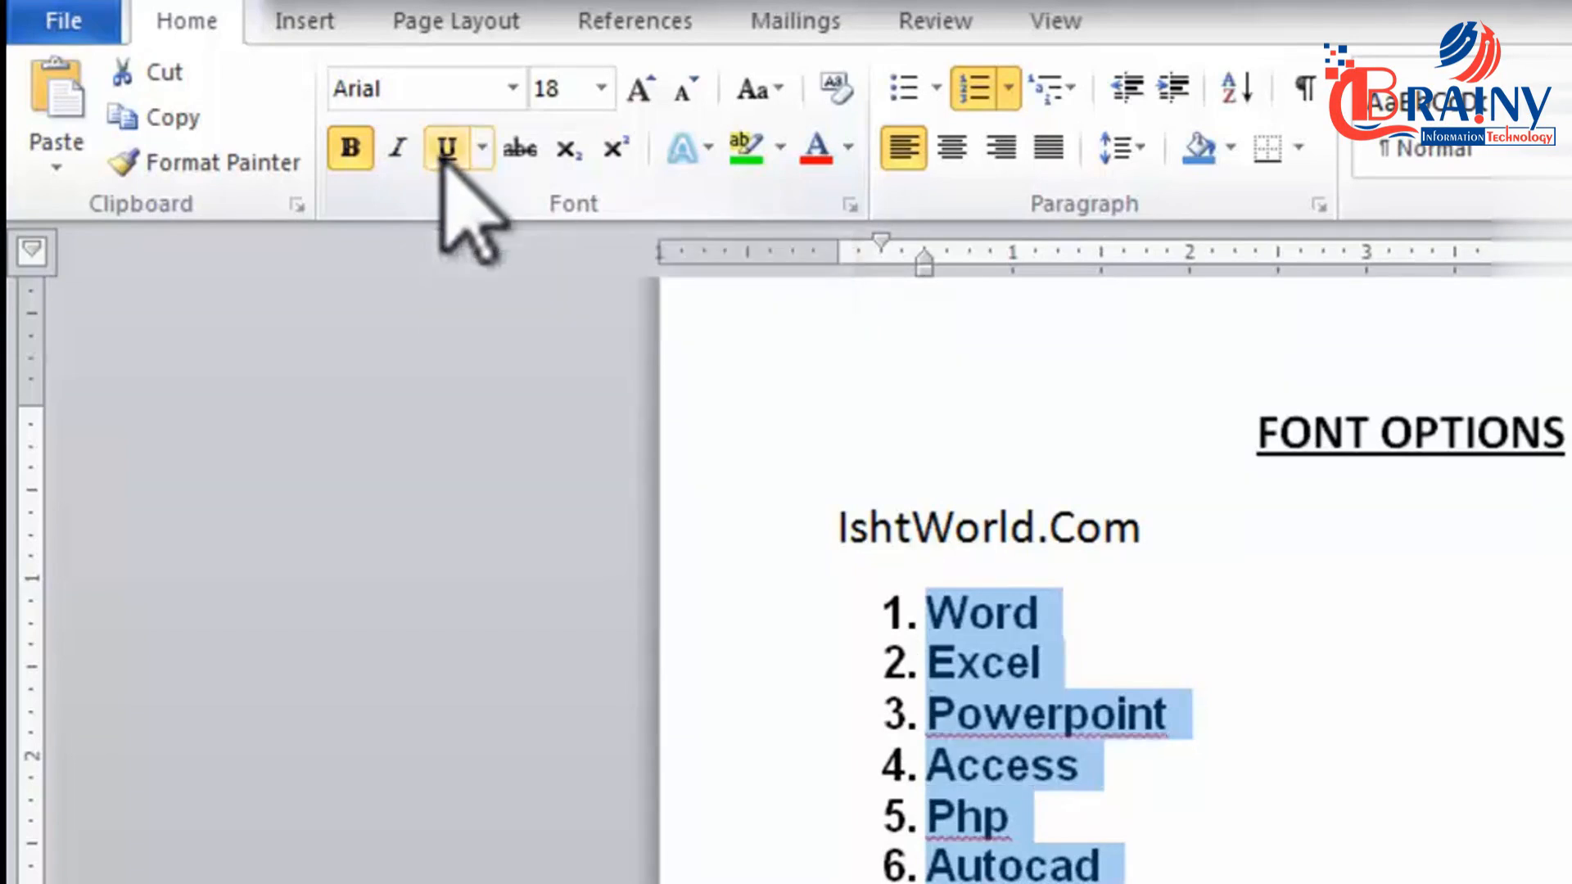
click(447, 155)
click(447, 156)
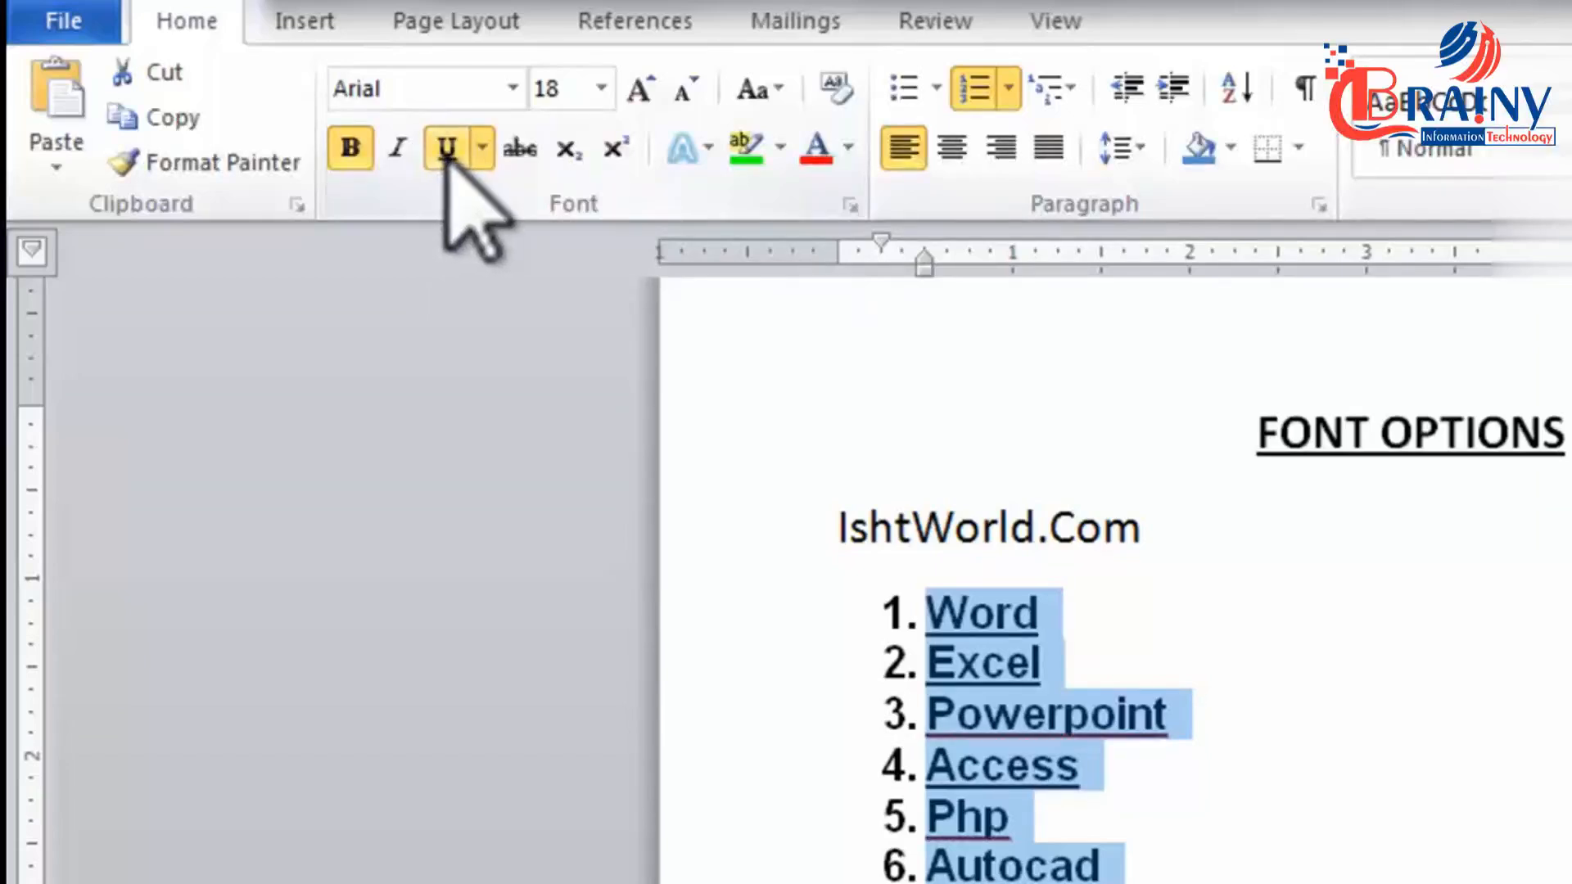
click(518, 149)
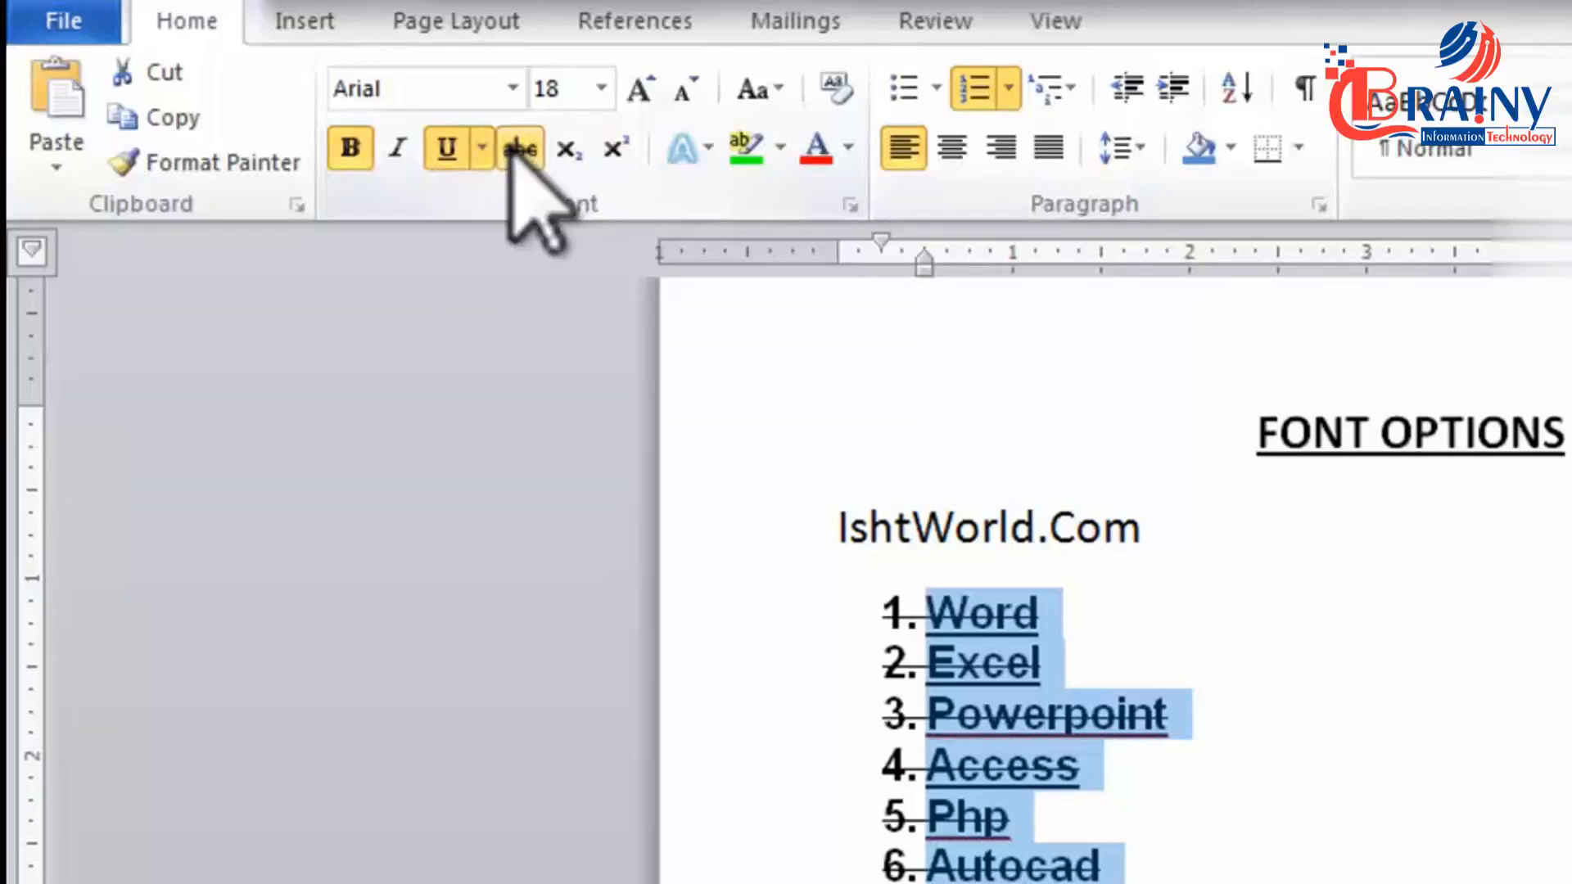
click(524, 147)
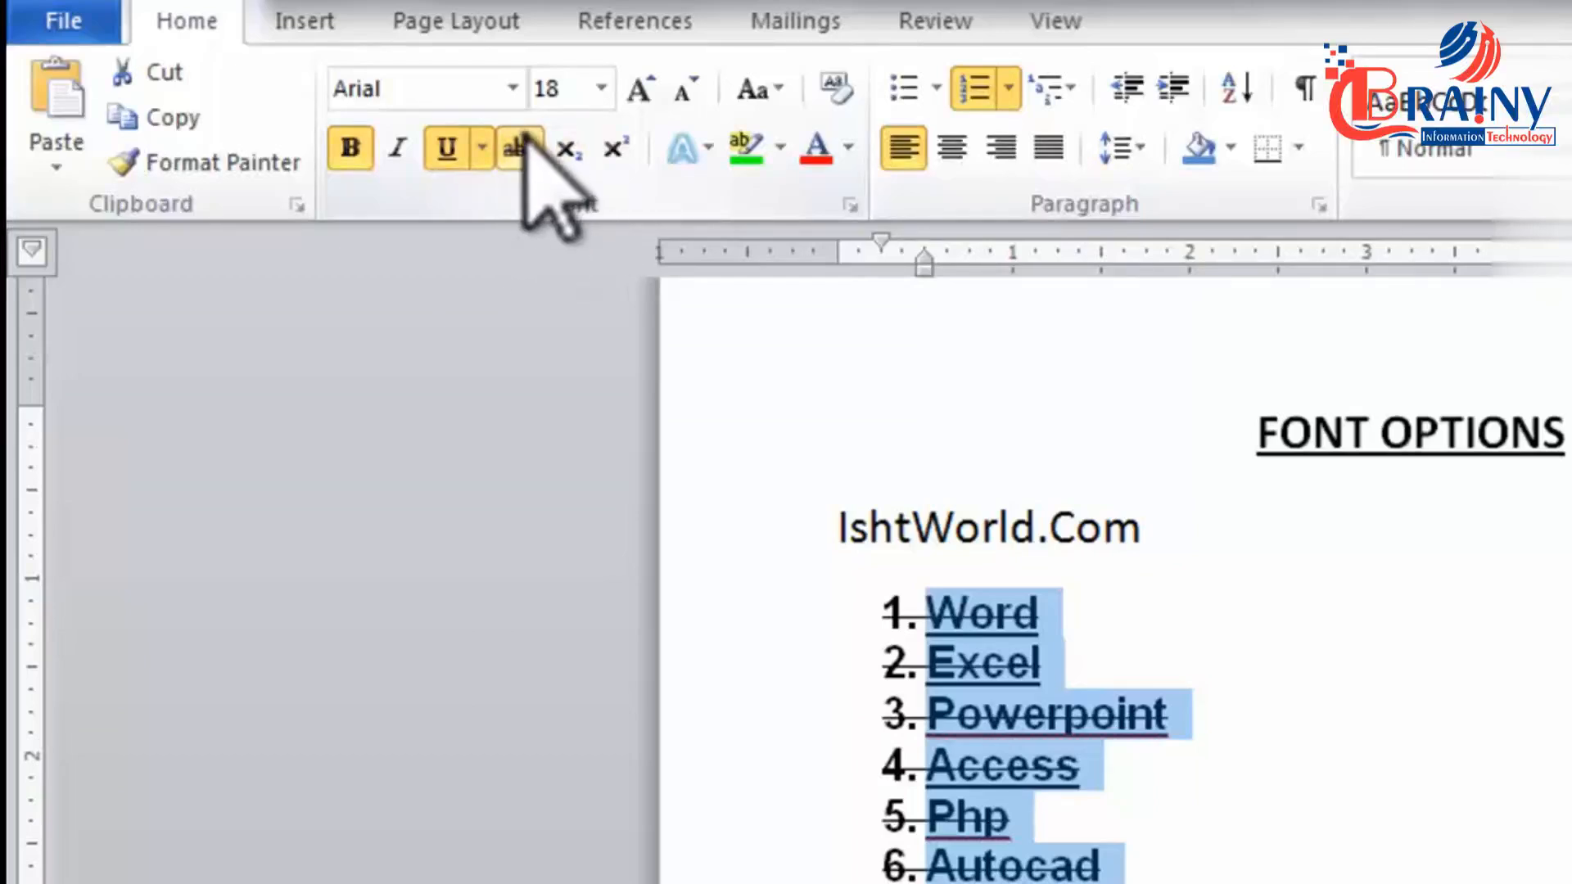
click(524, 147)
click(524, 147)
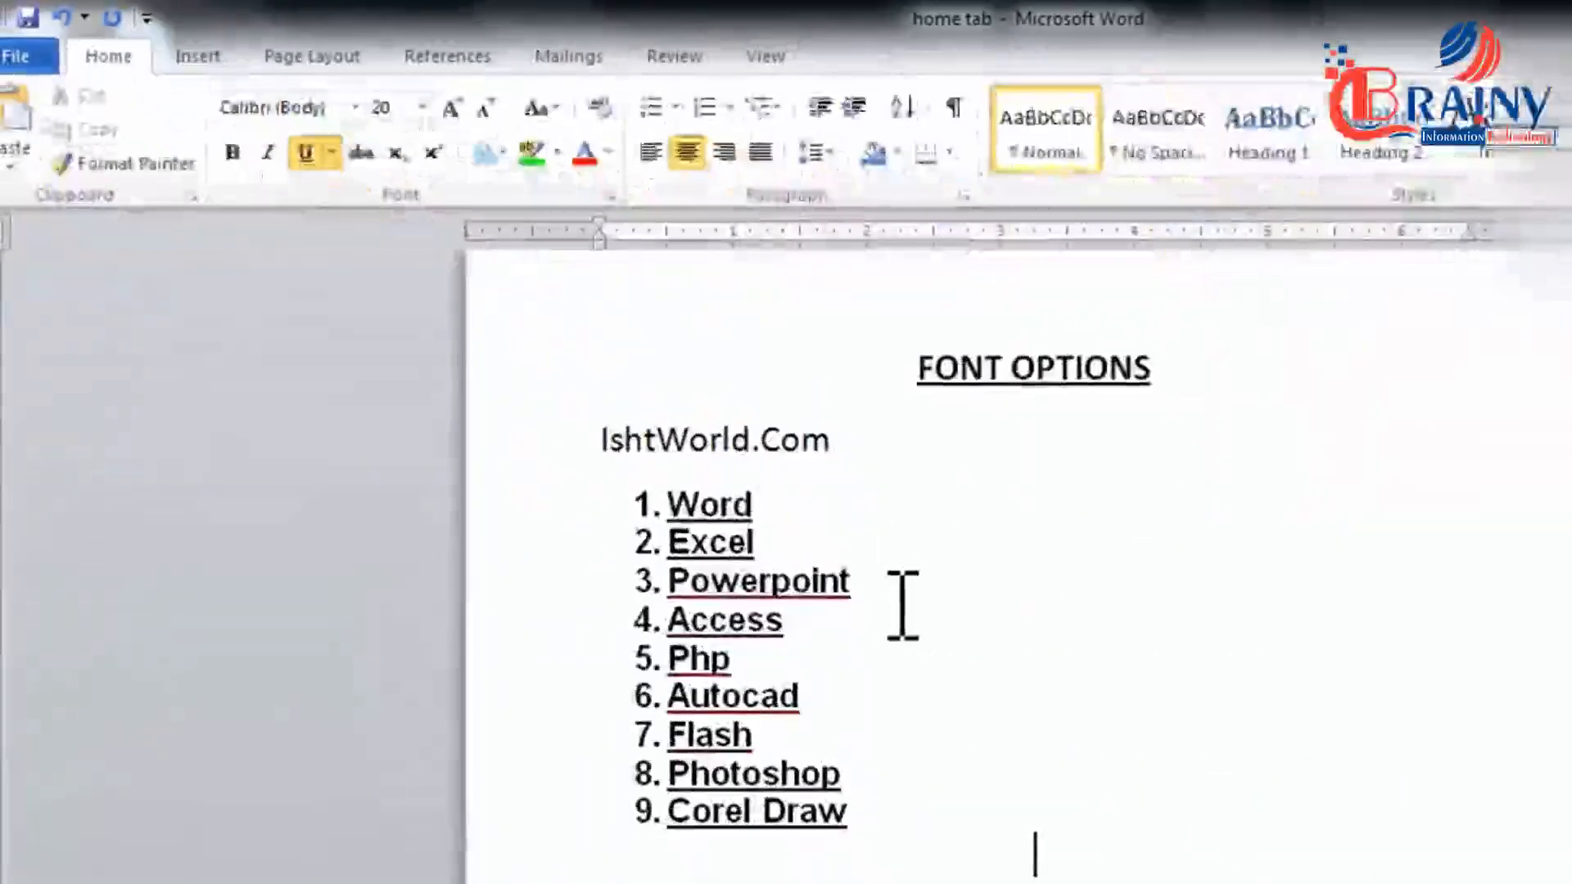
- Select all nine items of the numbered list and remove their bold and underline formatting
drag(1023, 725, 759, 581)
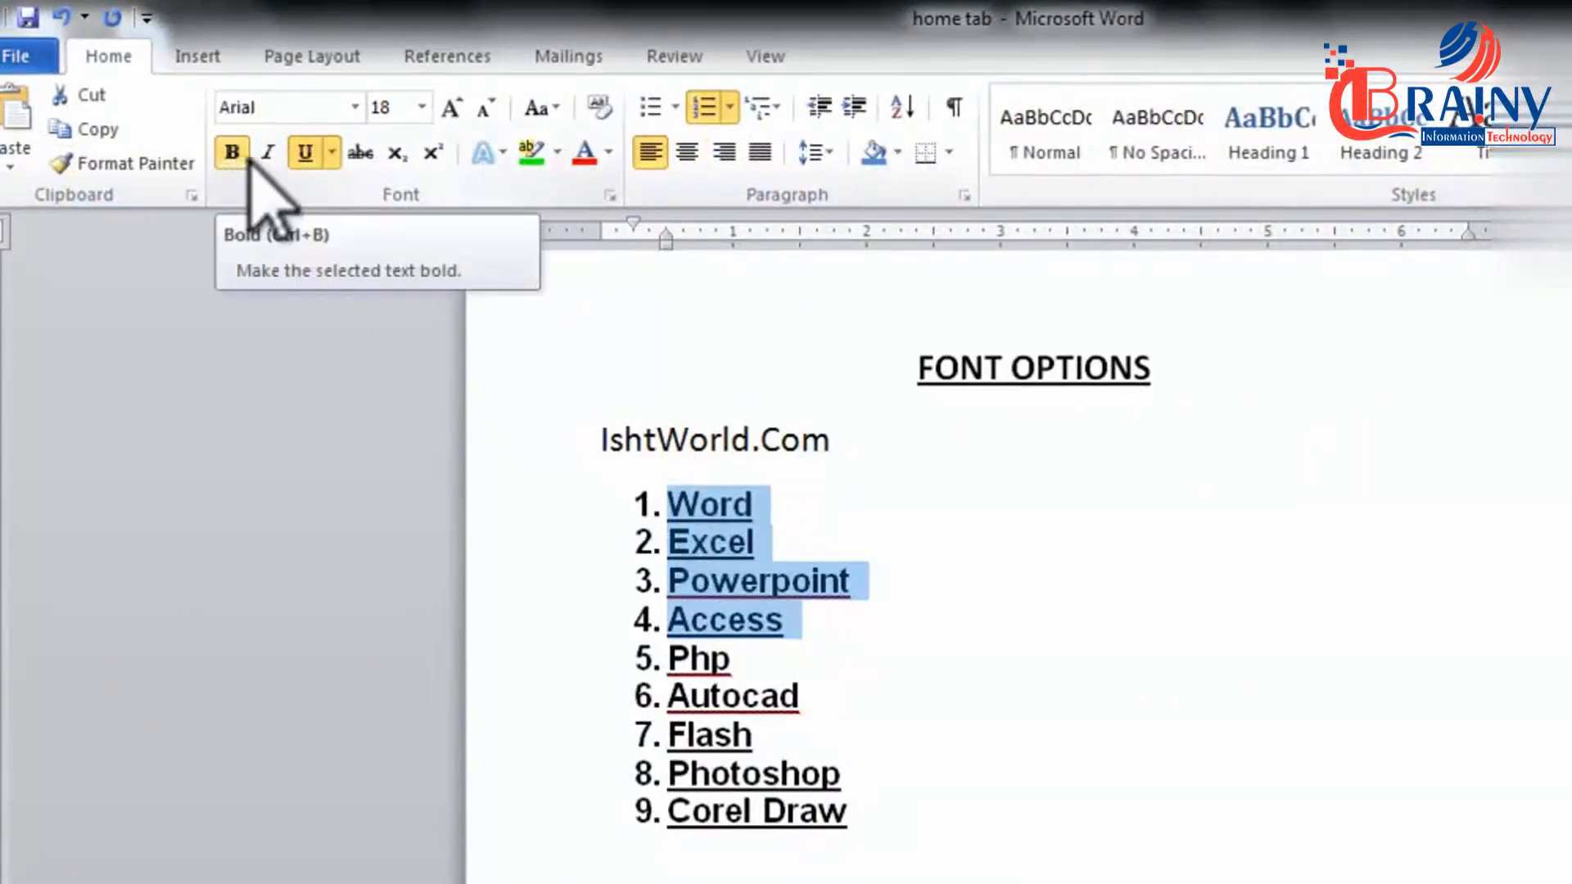
mouse_move(1029, 843)
mouse_down()
mouse_move(712, 660)
mouse_move(674, 502)
mouse_move(680, 536)
mouse_up()
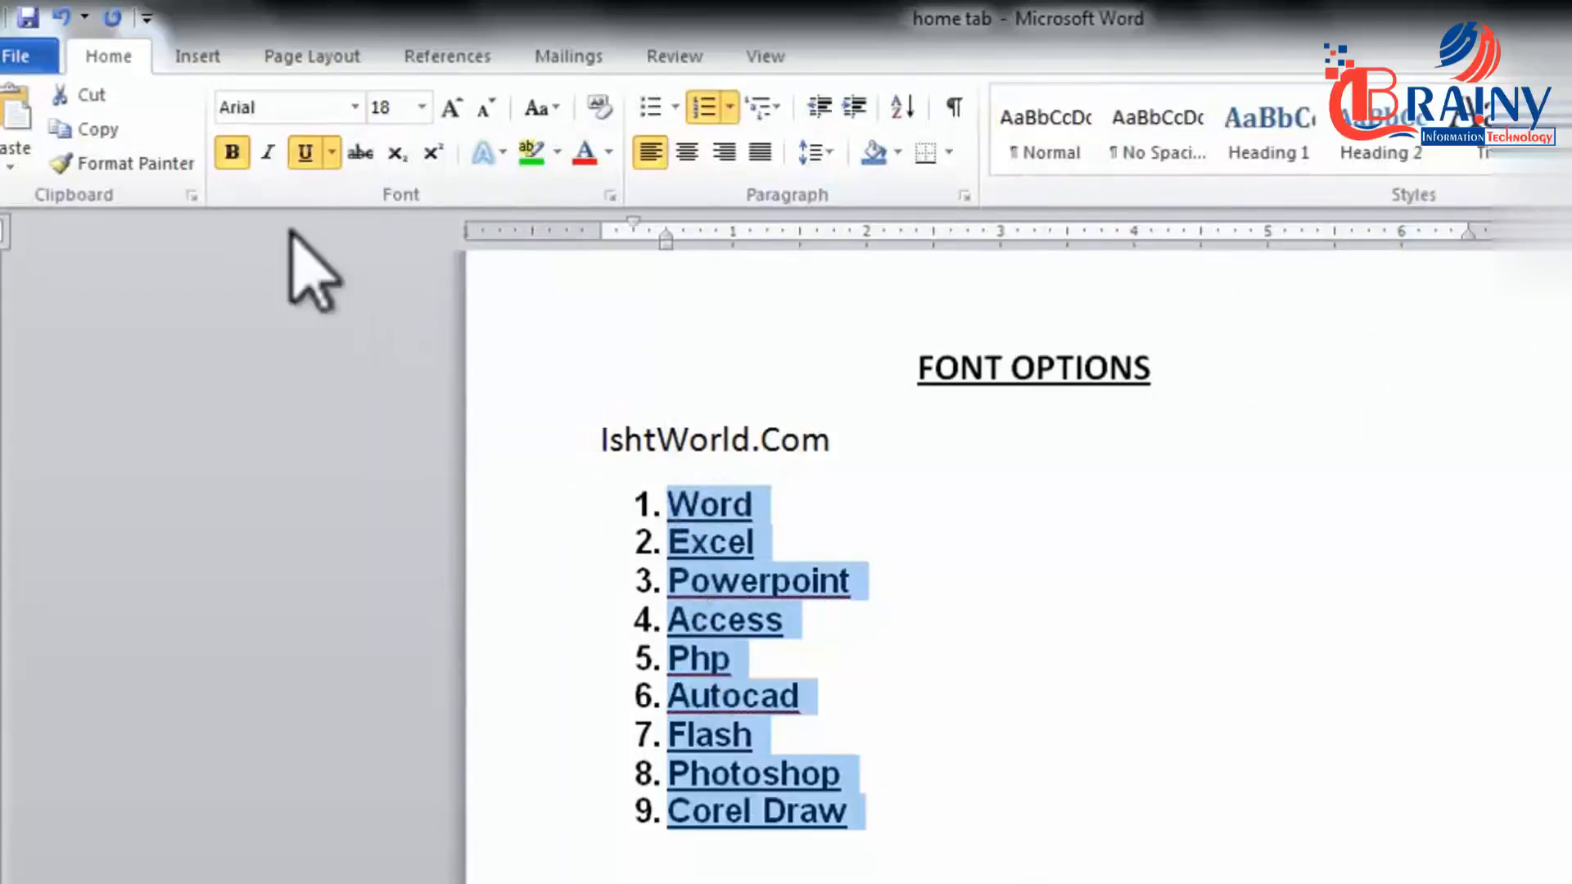
click(234, 152)
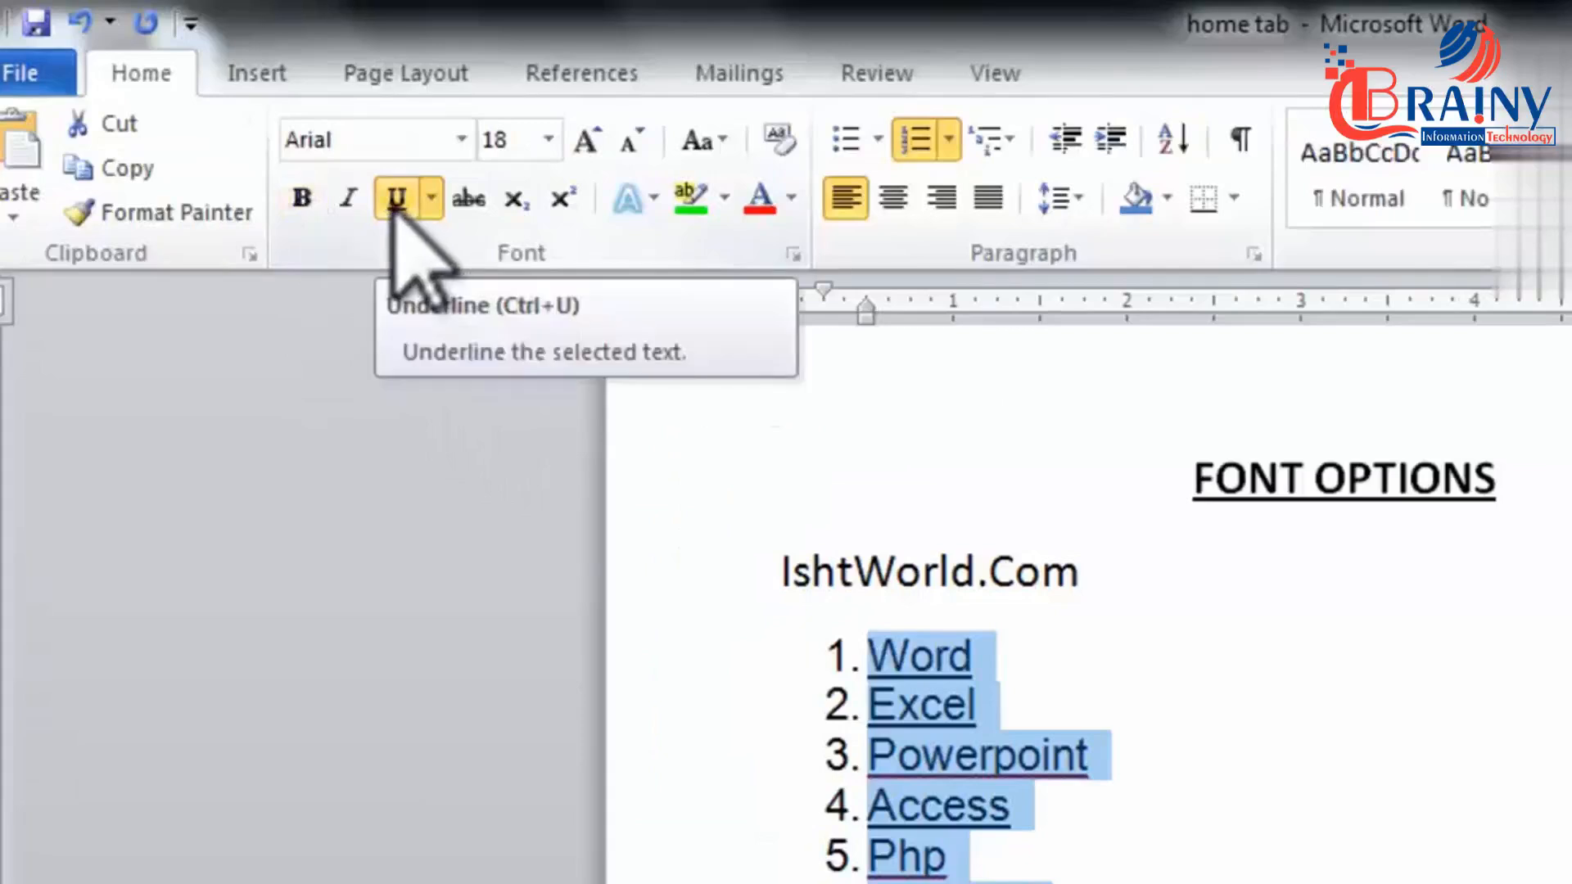
click(396, 201)
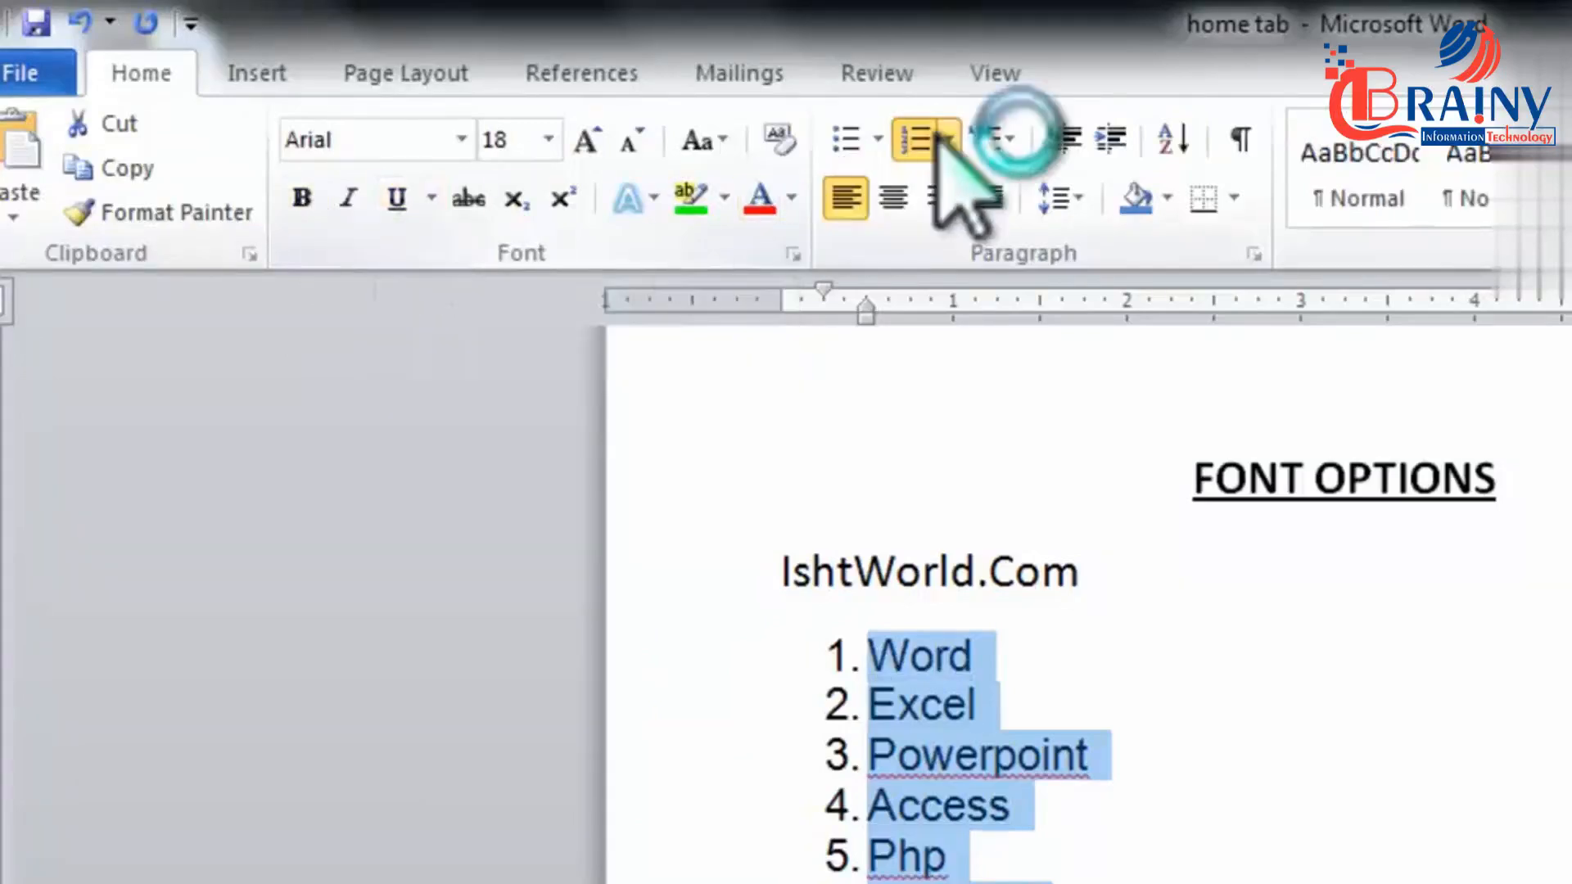
- Deselect the list, go to the end of the document, and turn Subscript on and off there
click(713, 369)
key(ctrl+End)
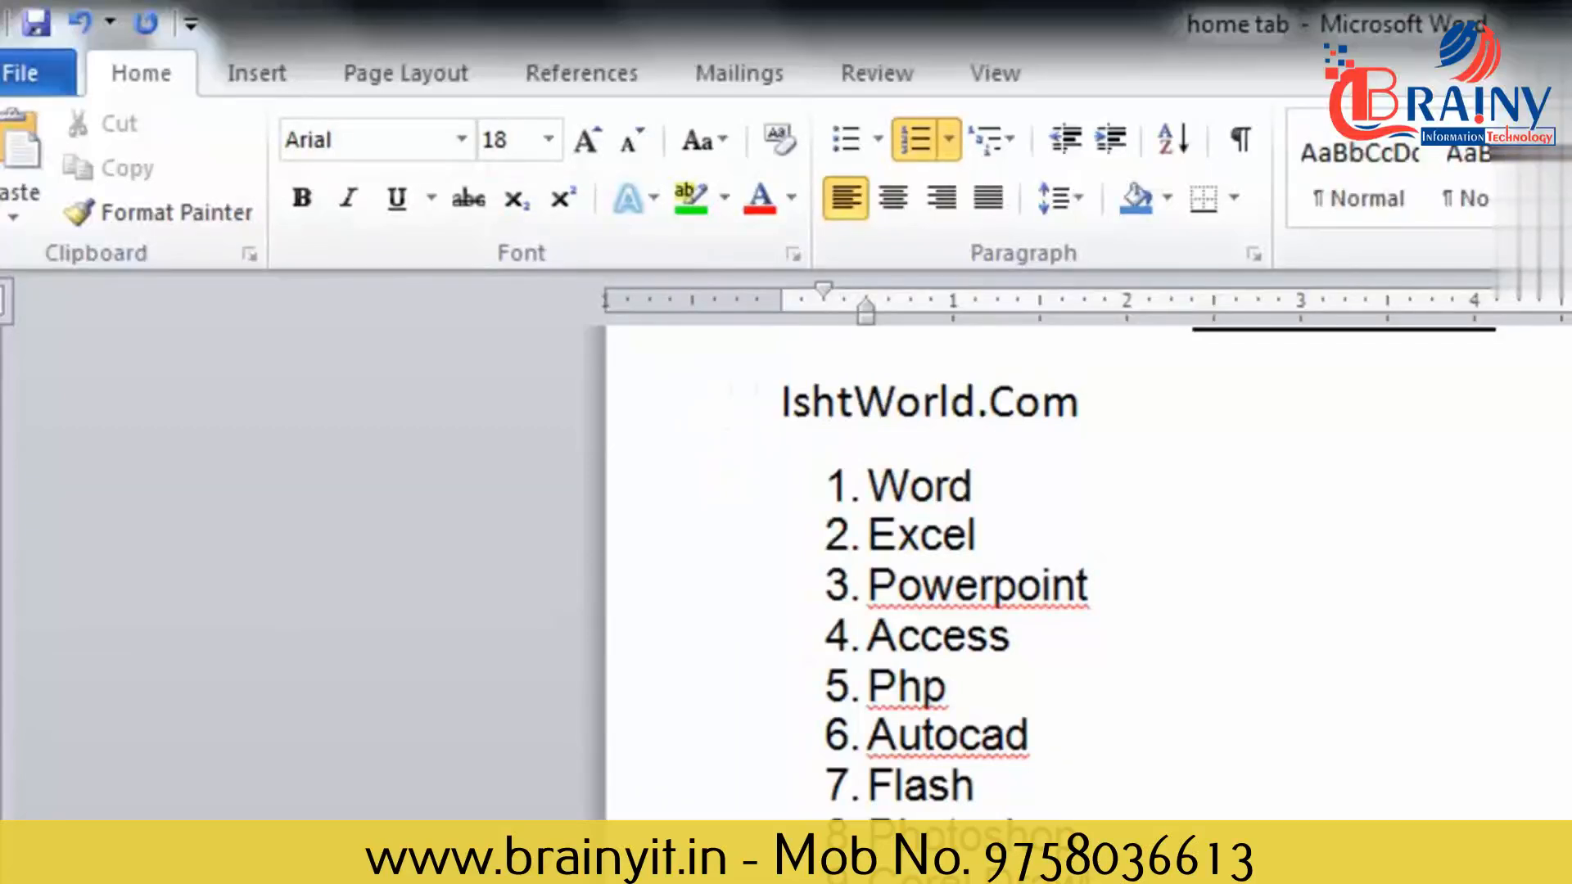
key(ctrl+z)
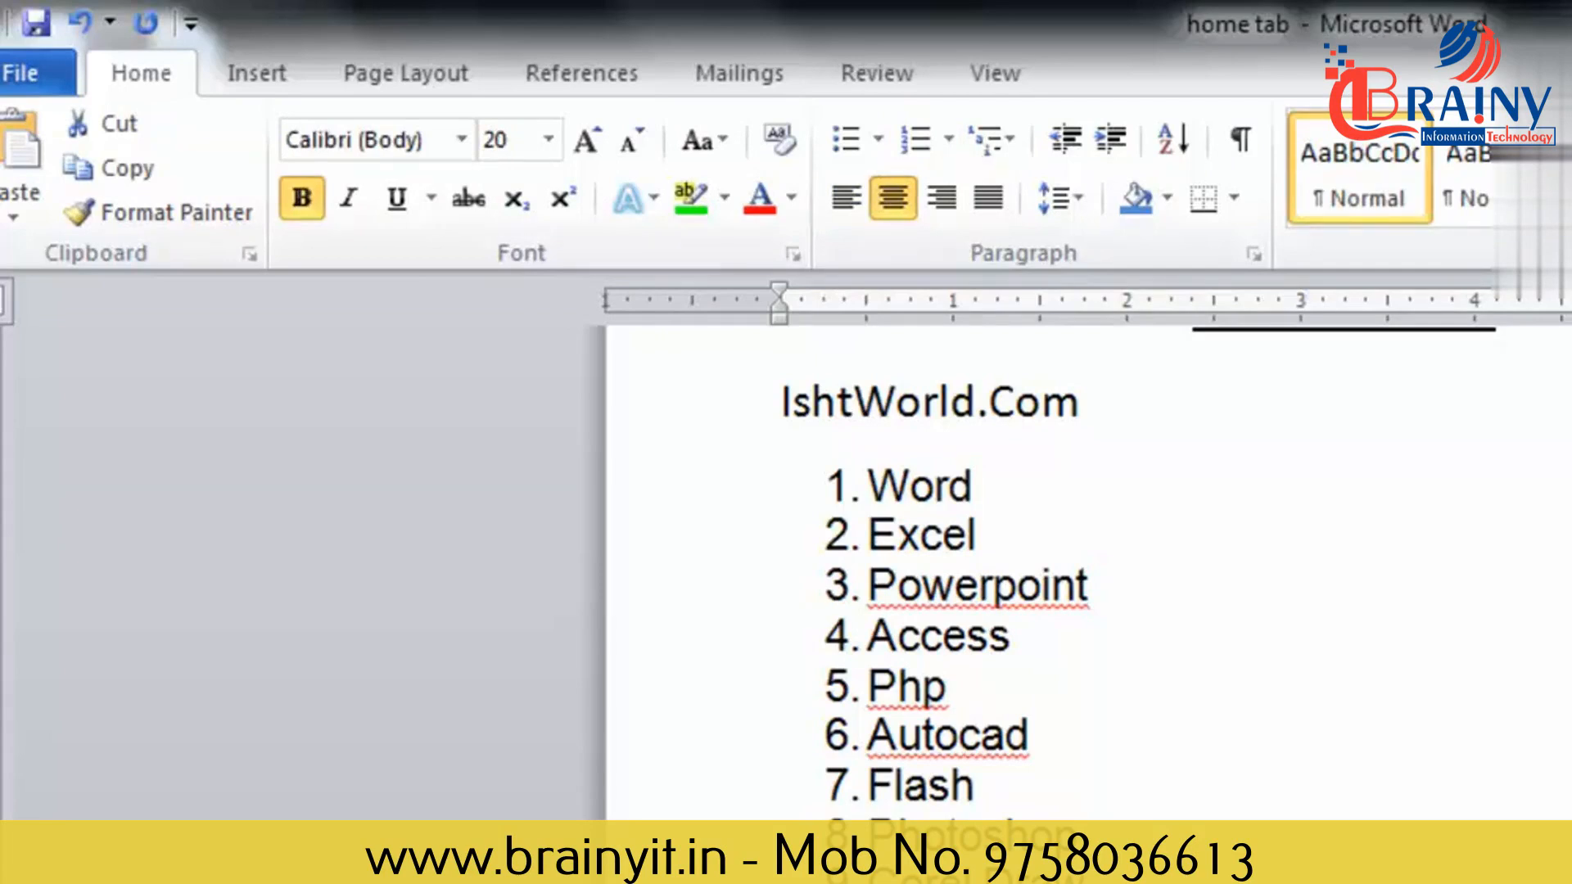
click(513, 199)
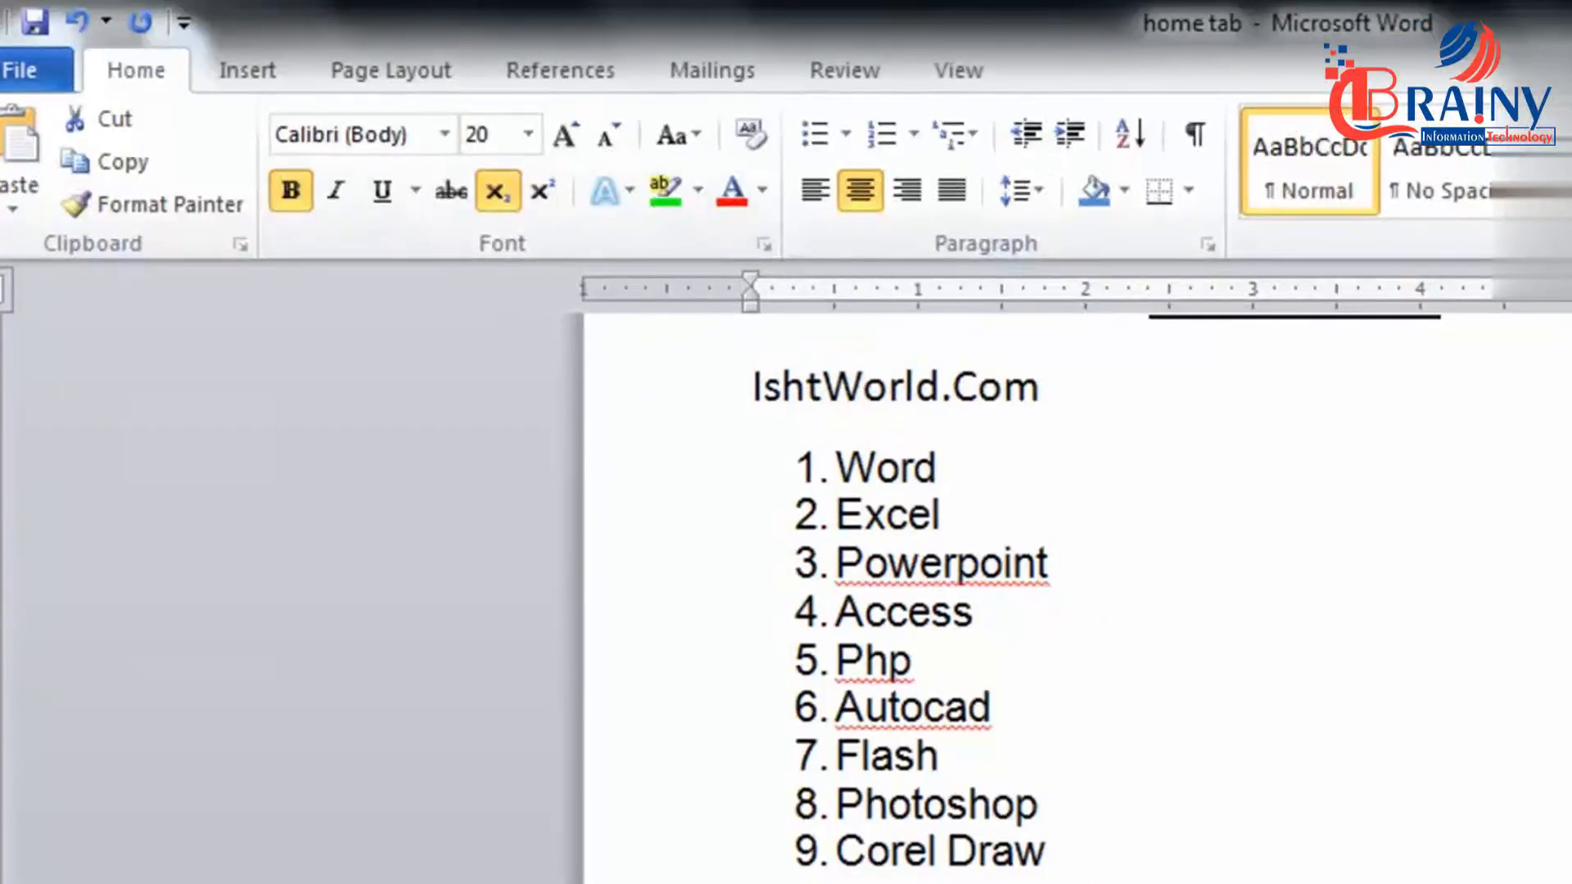
key(ctrl+equal)
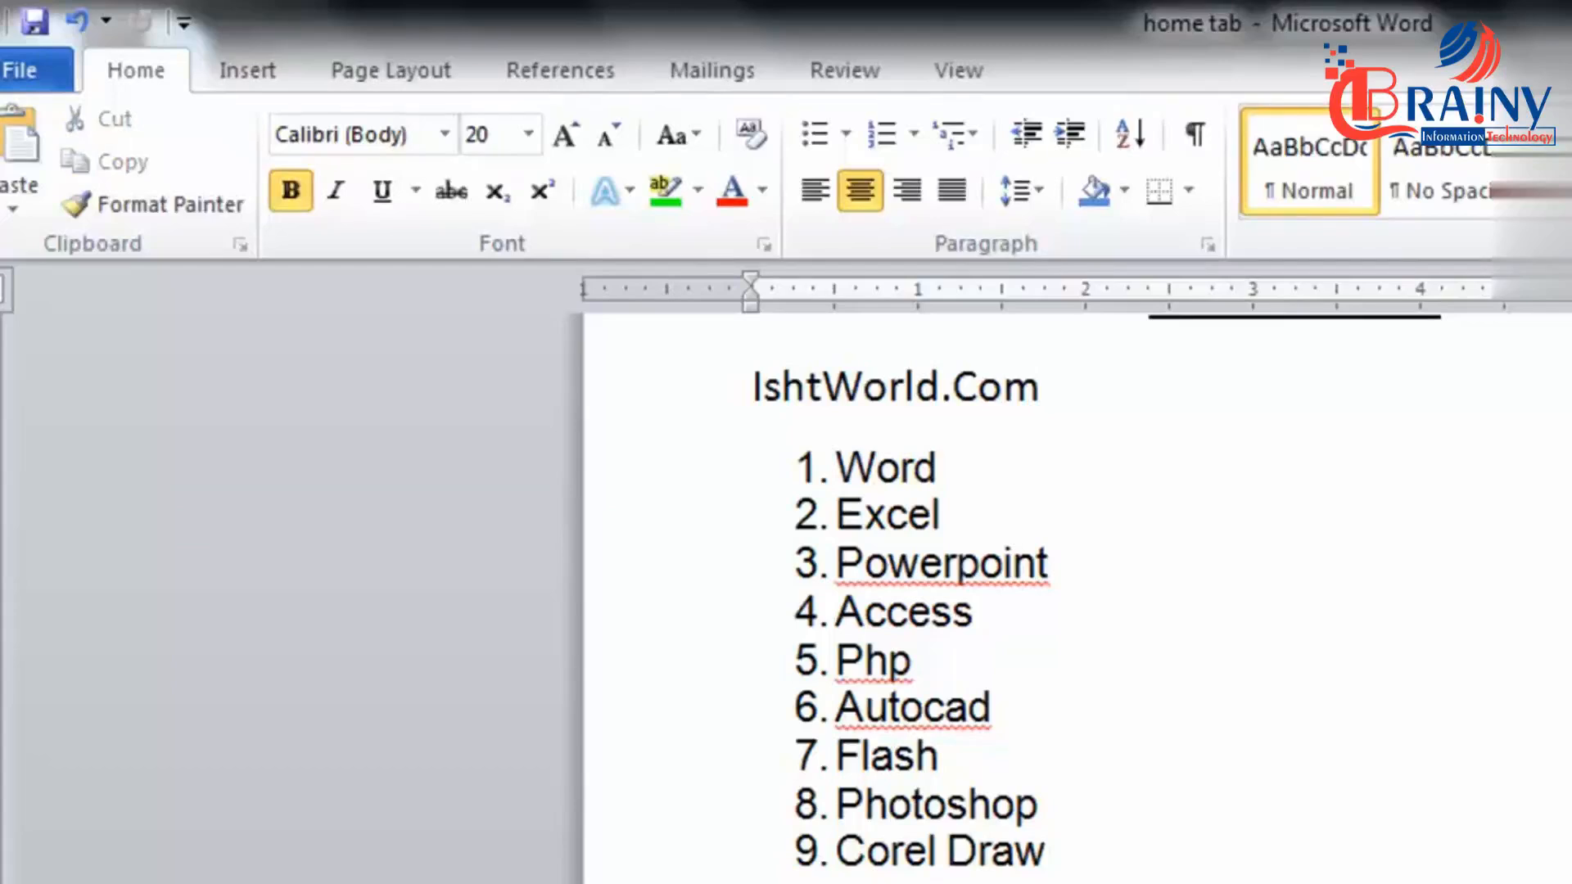
- Toggle Superscript several times at the end of the document, and return to the numbered list
click(542, 191)
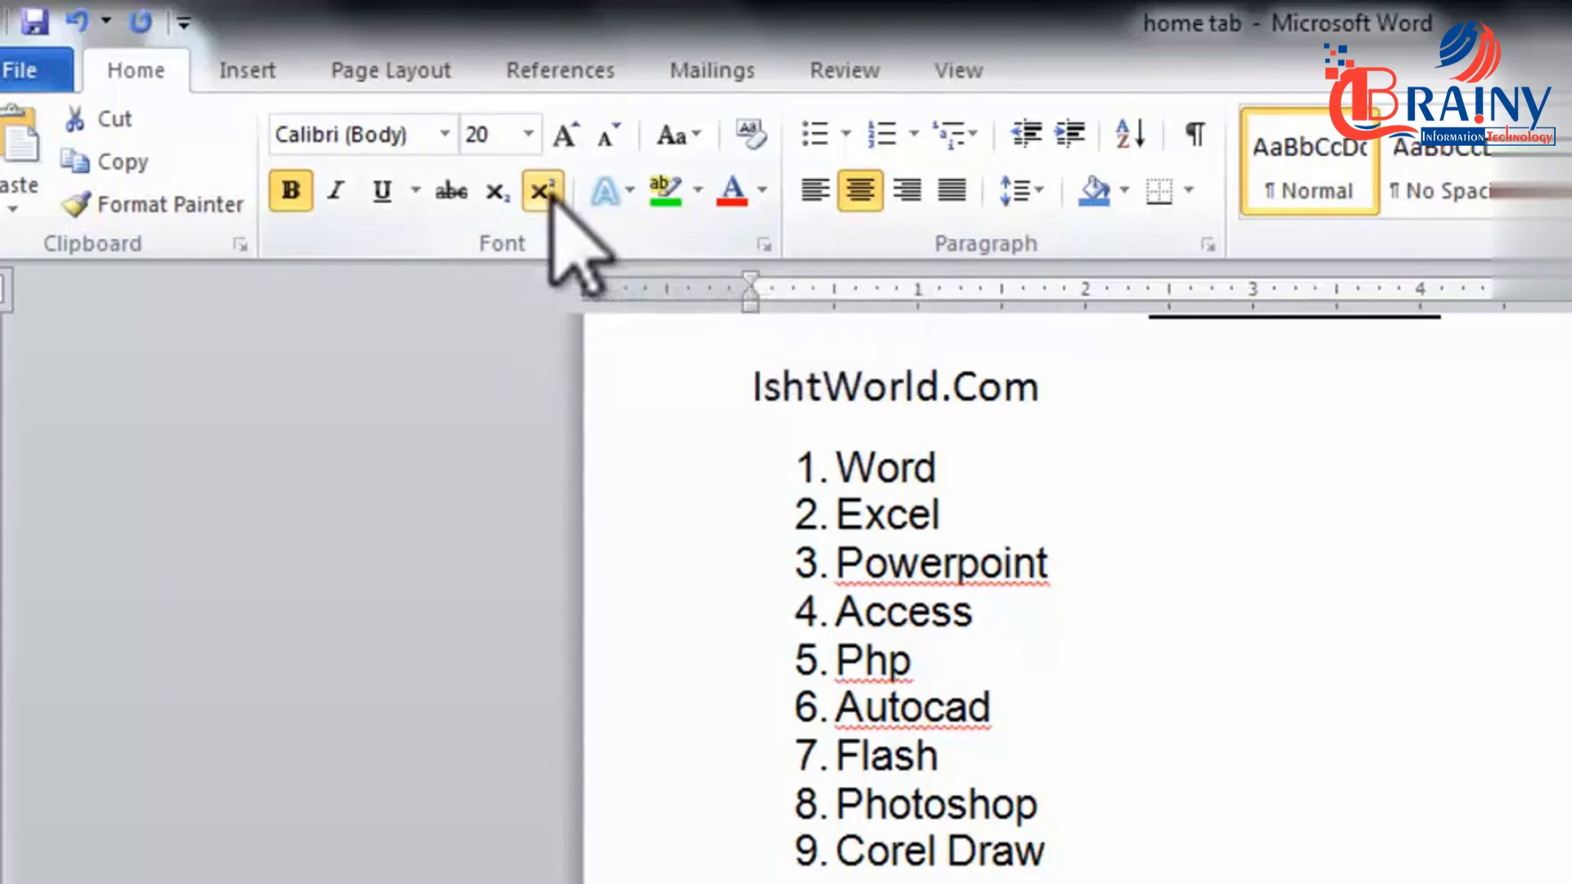
click(549, 197)
click(550, 197)
click(1429, 749)
scroll(1429, 749, down, 2)
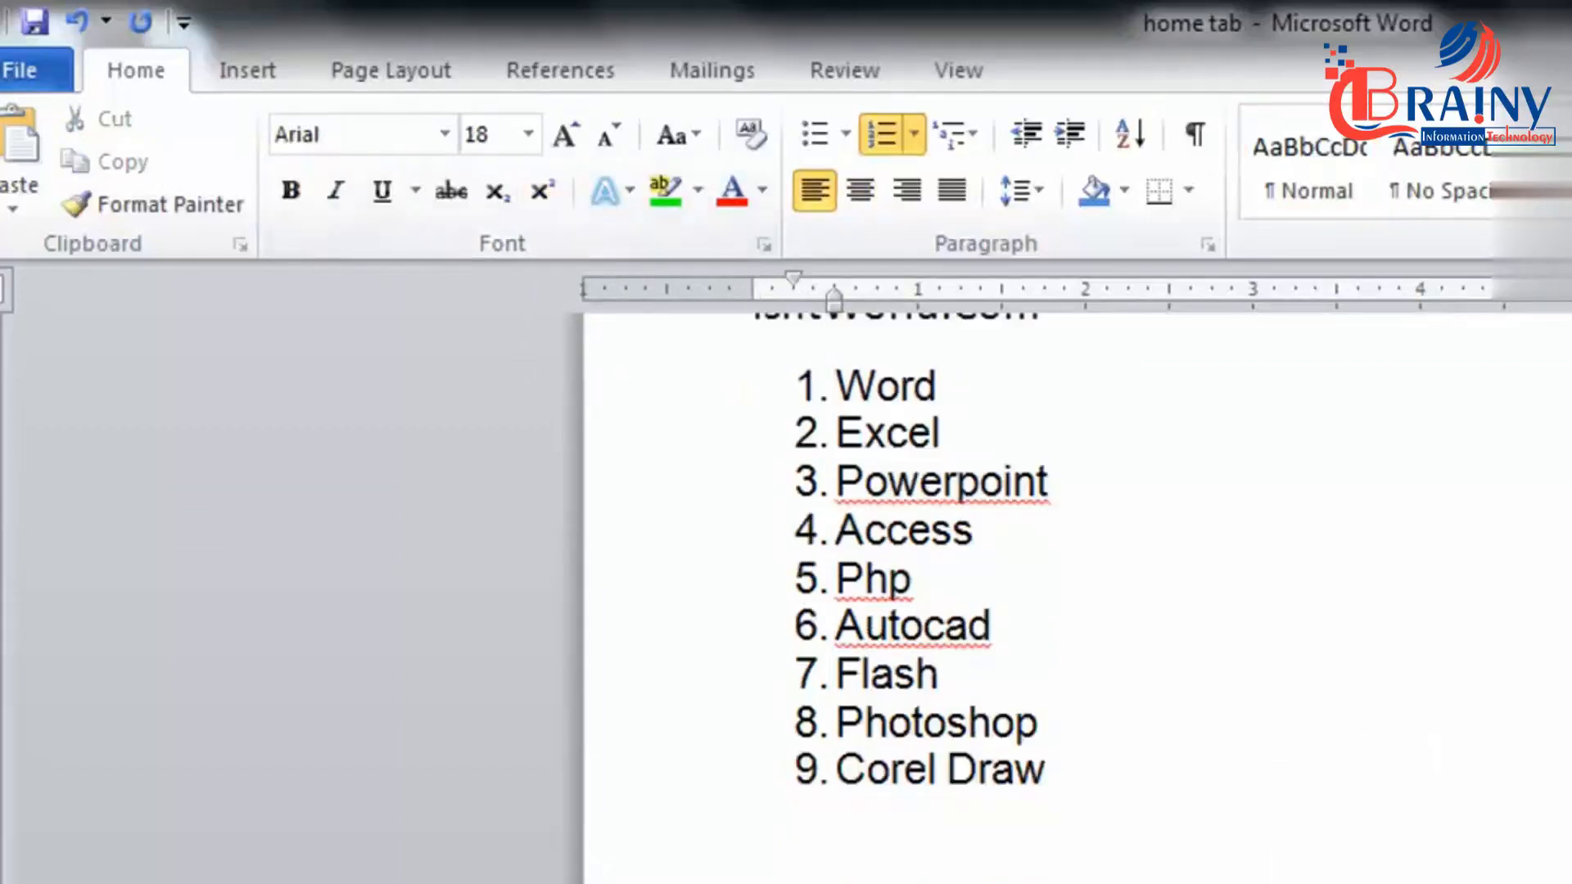
- Select the whole numbered list, apply the purple text effect with reflection to it, and deselect it
scroll(1146, 770, up, 3)
drag(1056, 881, 818, 545)
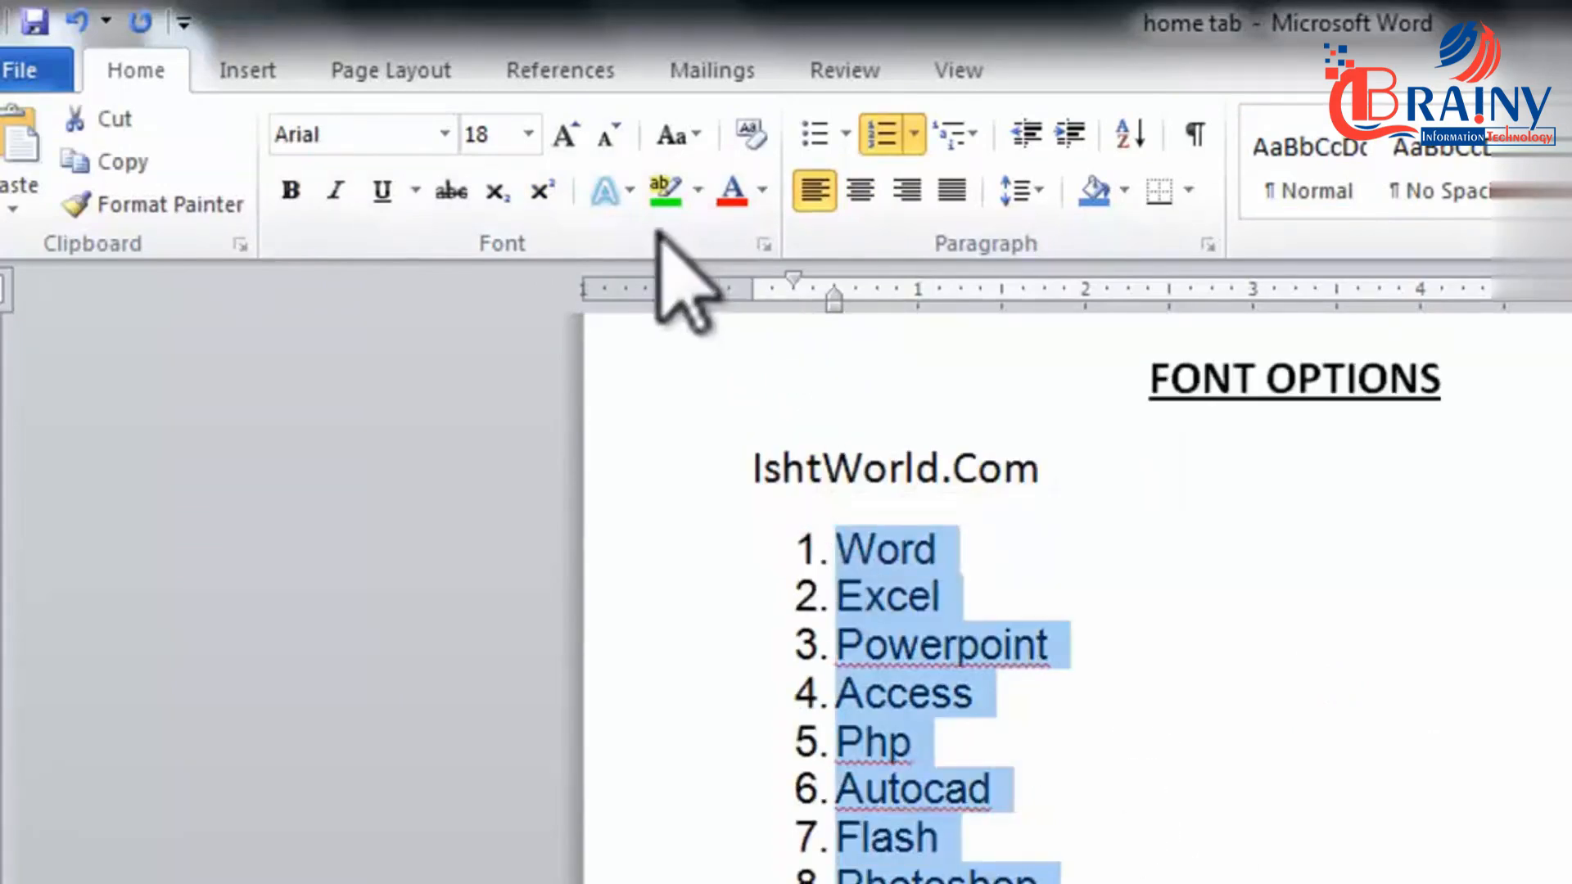
click(619, 195)
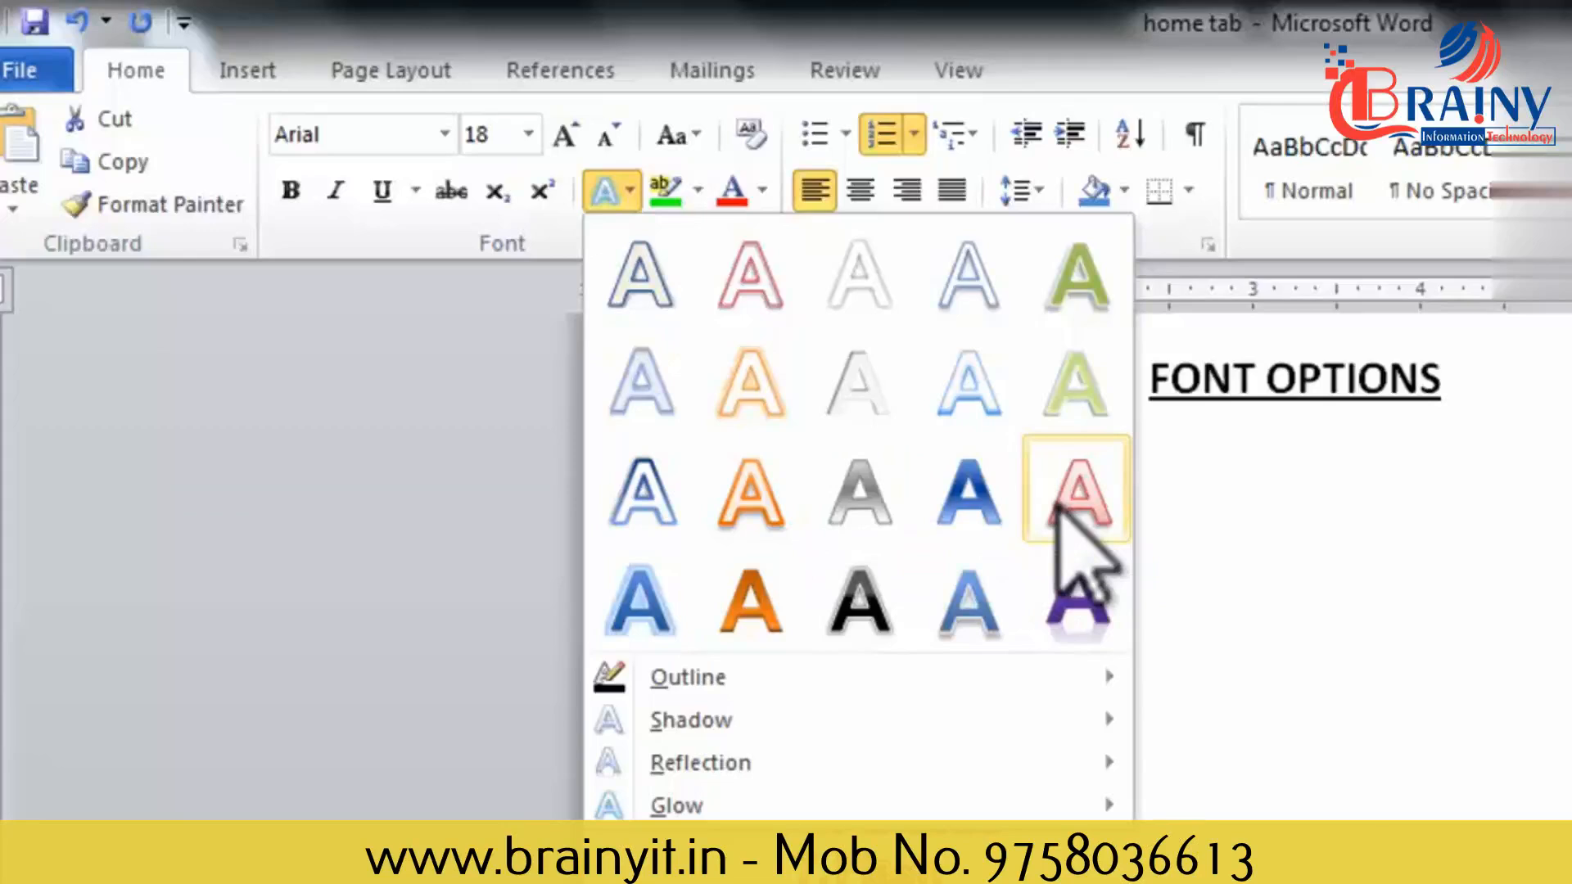
click(1085, 595)
scroll(1310, 786, up, 3)
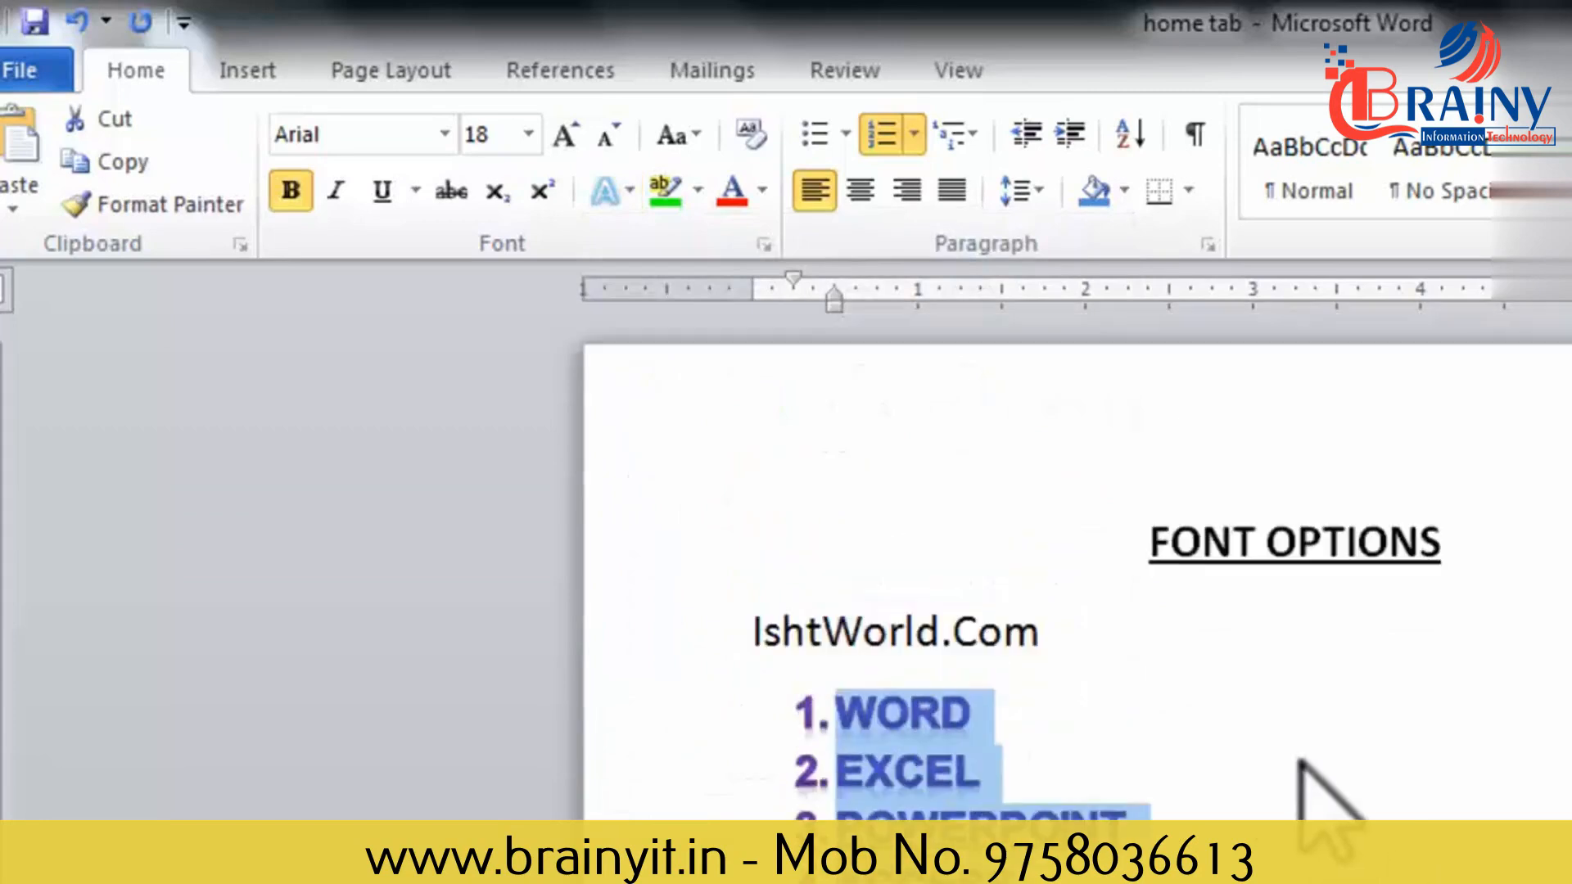
click(1228, 831)
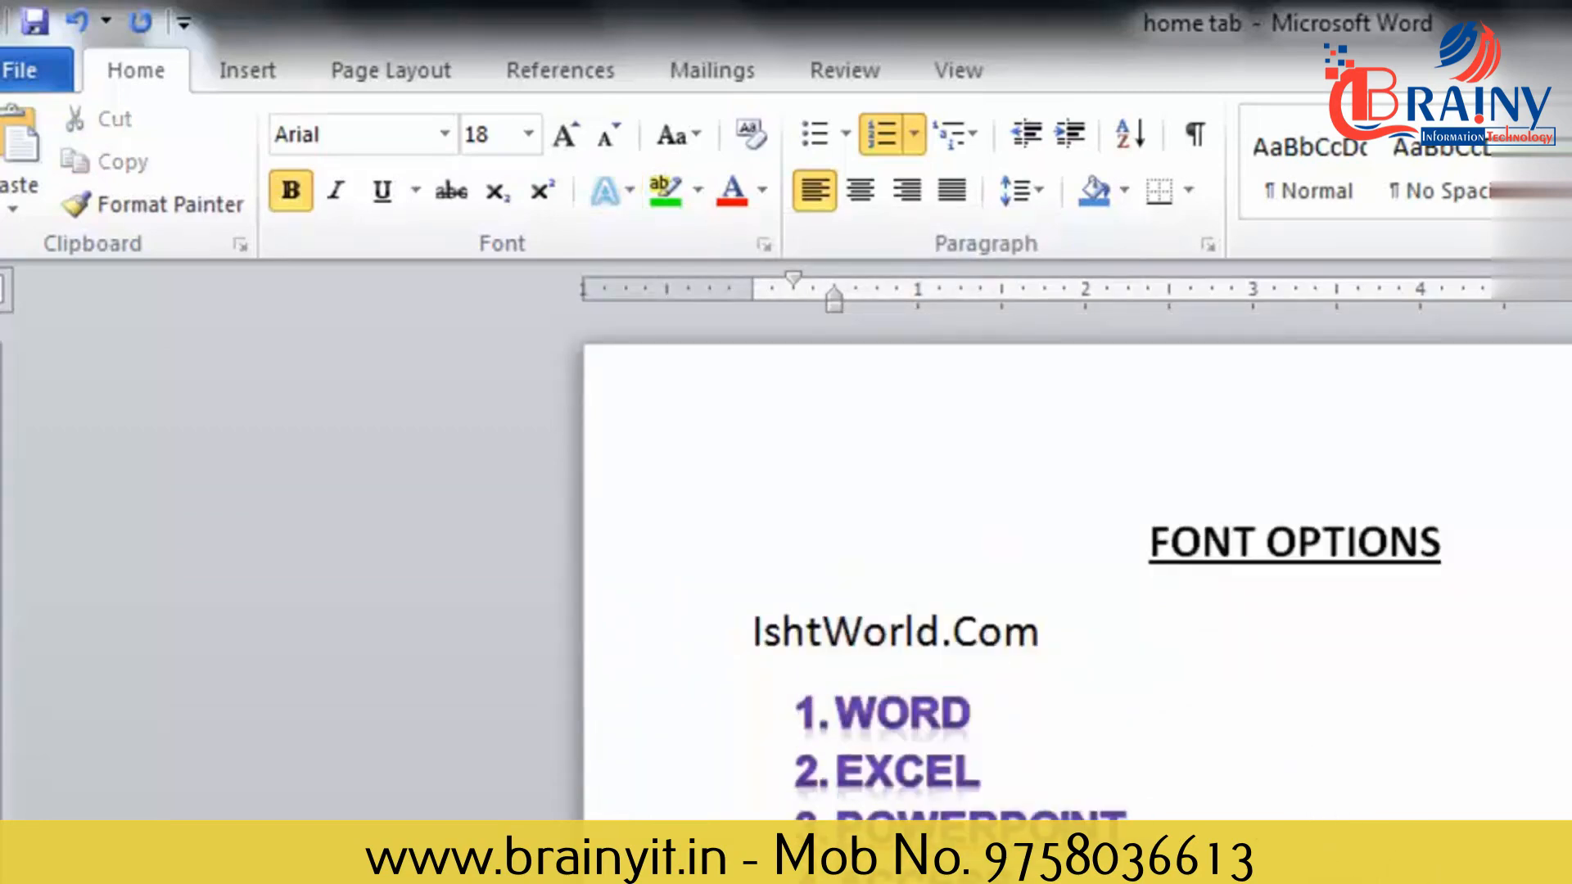
- Reselect the numbered list and apply the solid orange gradient text effect to it
drag(758, 859, 754, 745)
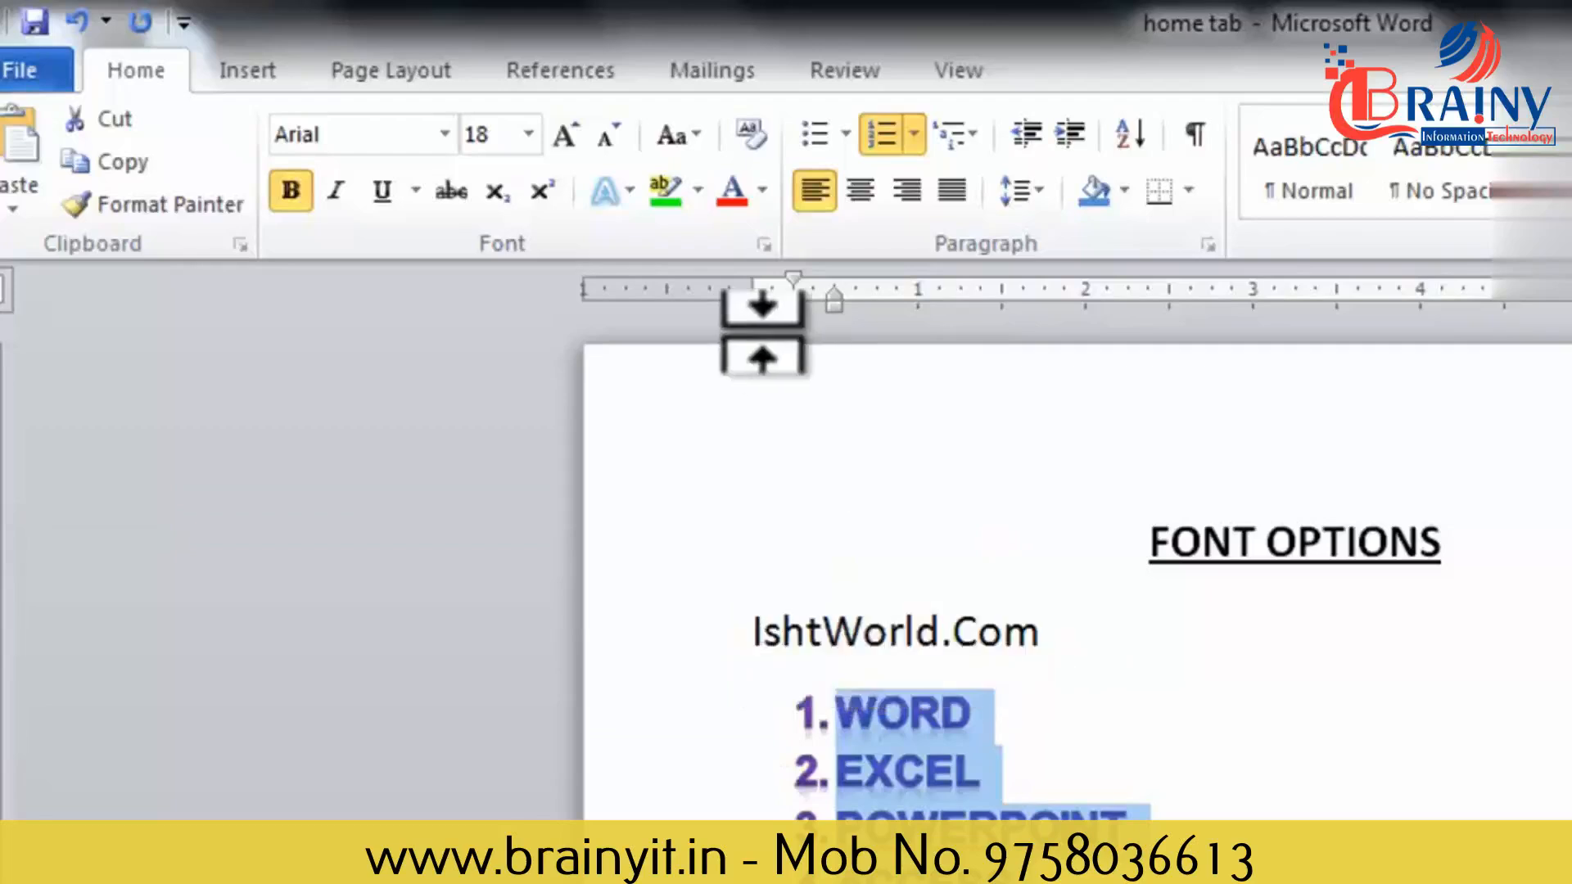
click(630, 193)
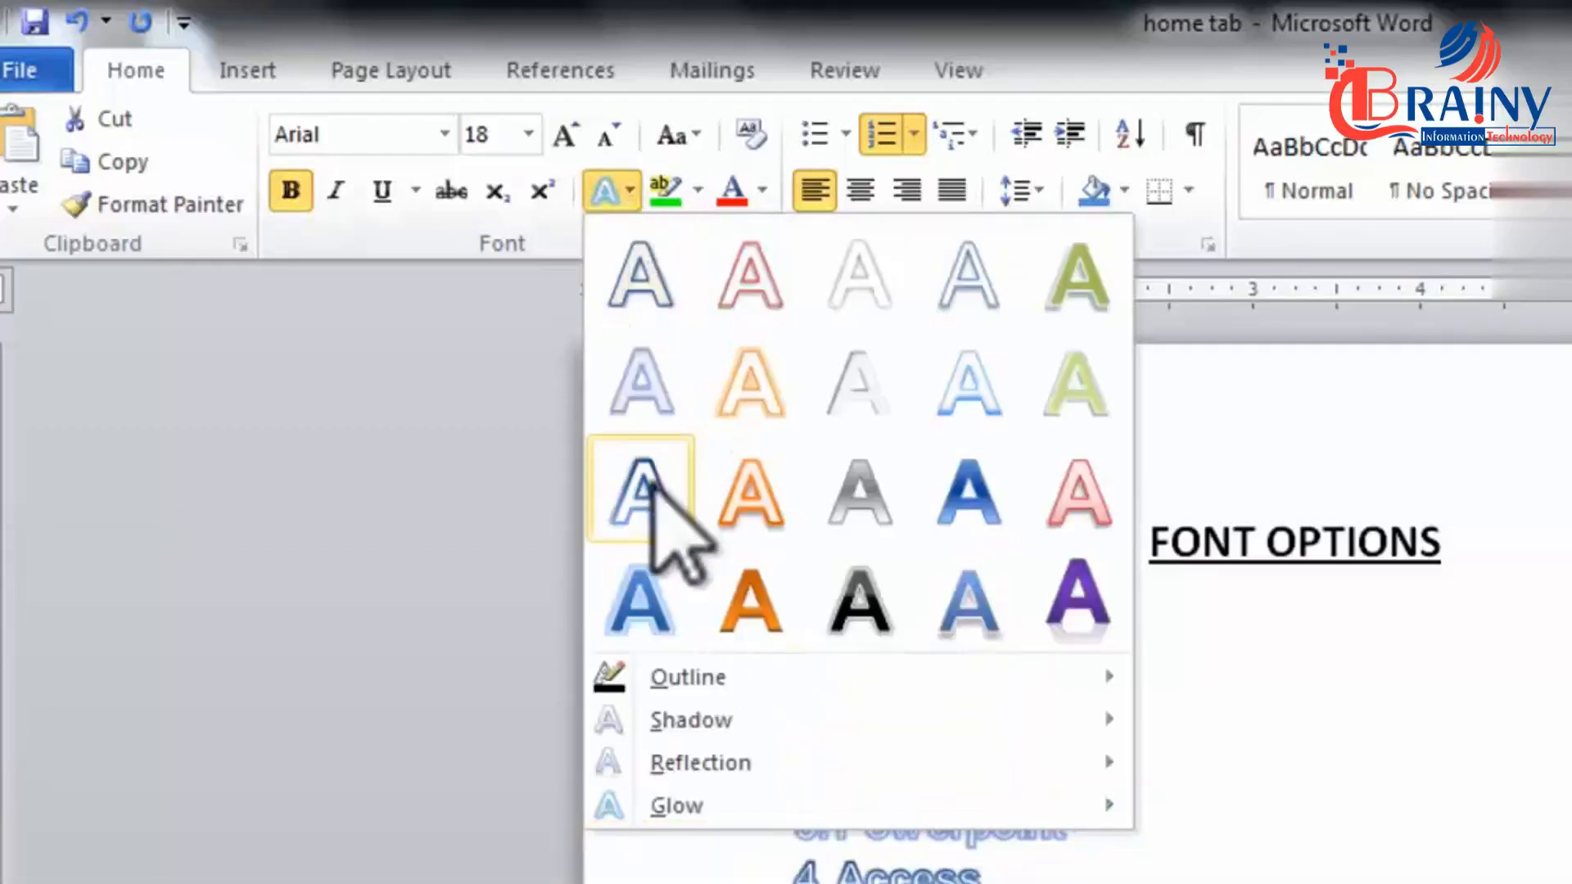
click(779, 583)
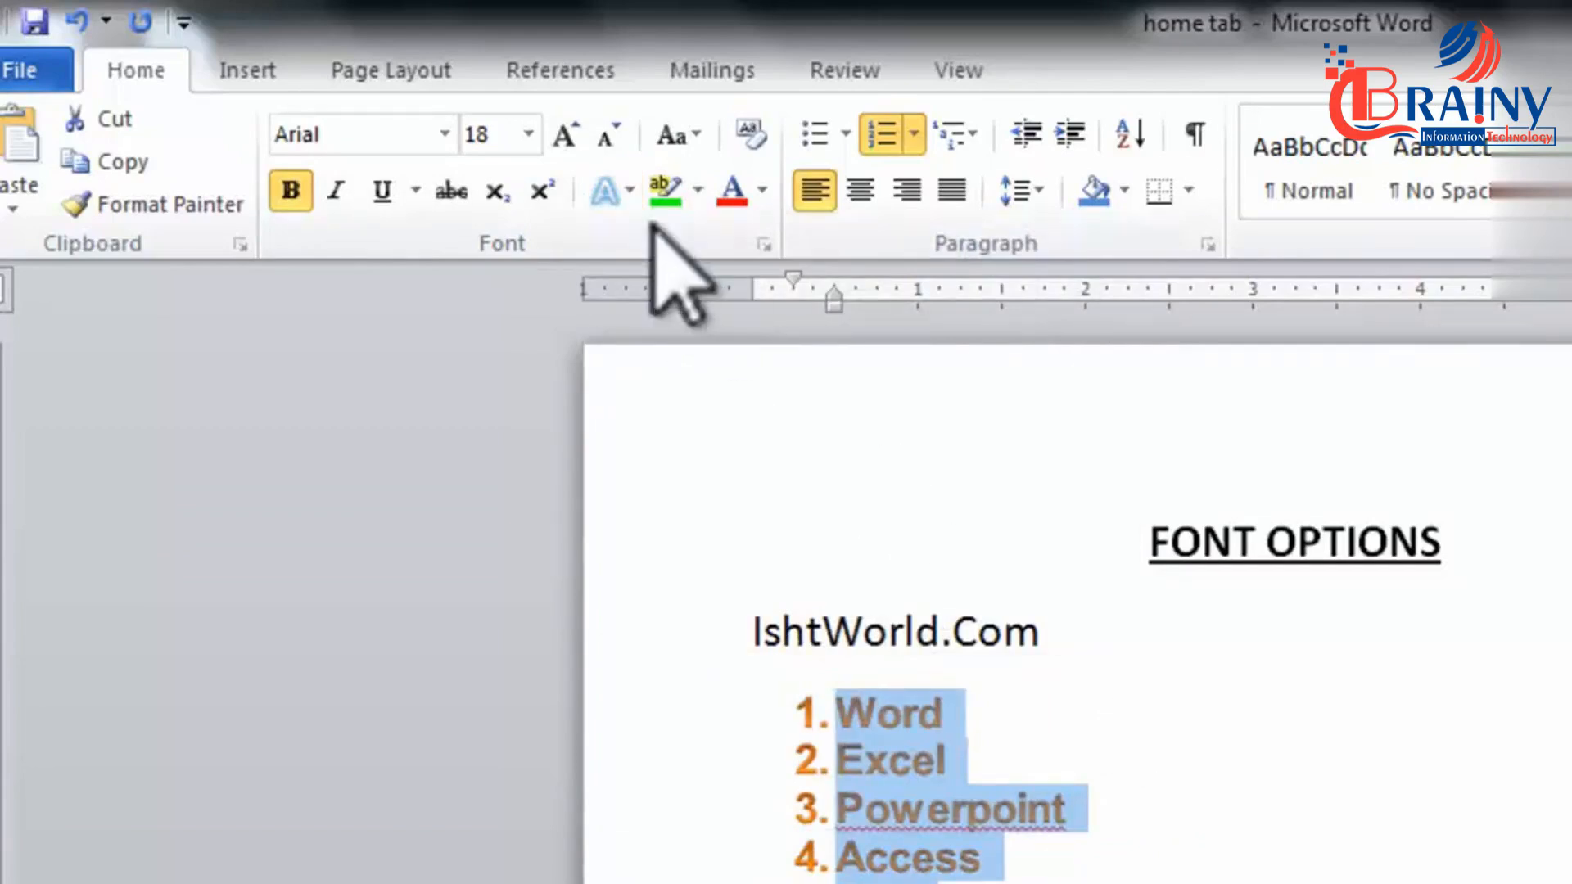
- Preview the Outline, Shadow, Reflection and Glow text effects on the selected numbered list, and undo its orange text effect and bold
click(630, 190)
mouse_move(752, 690)
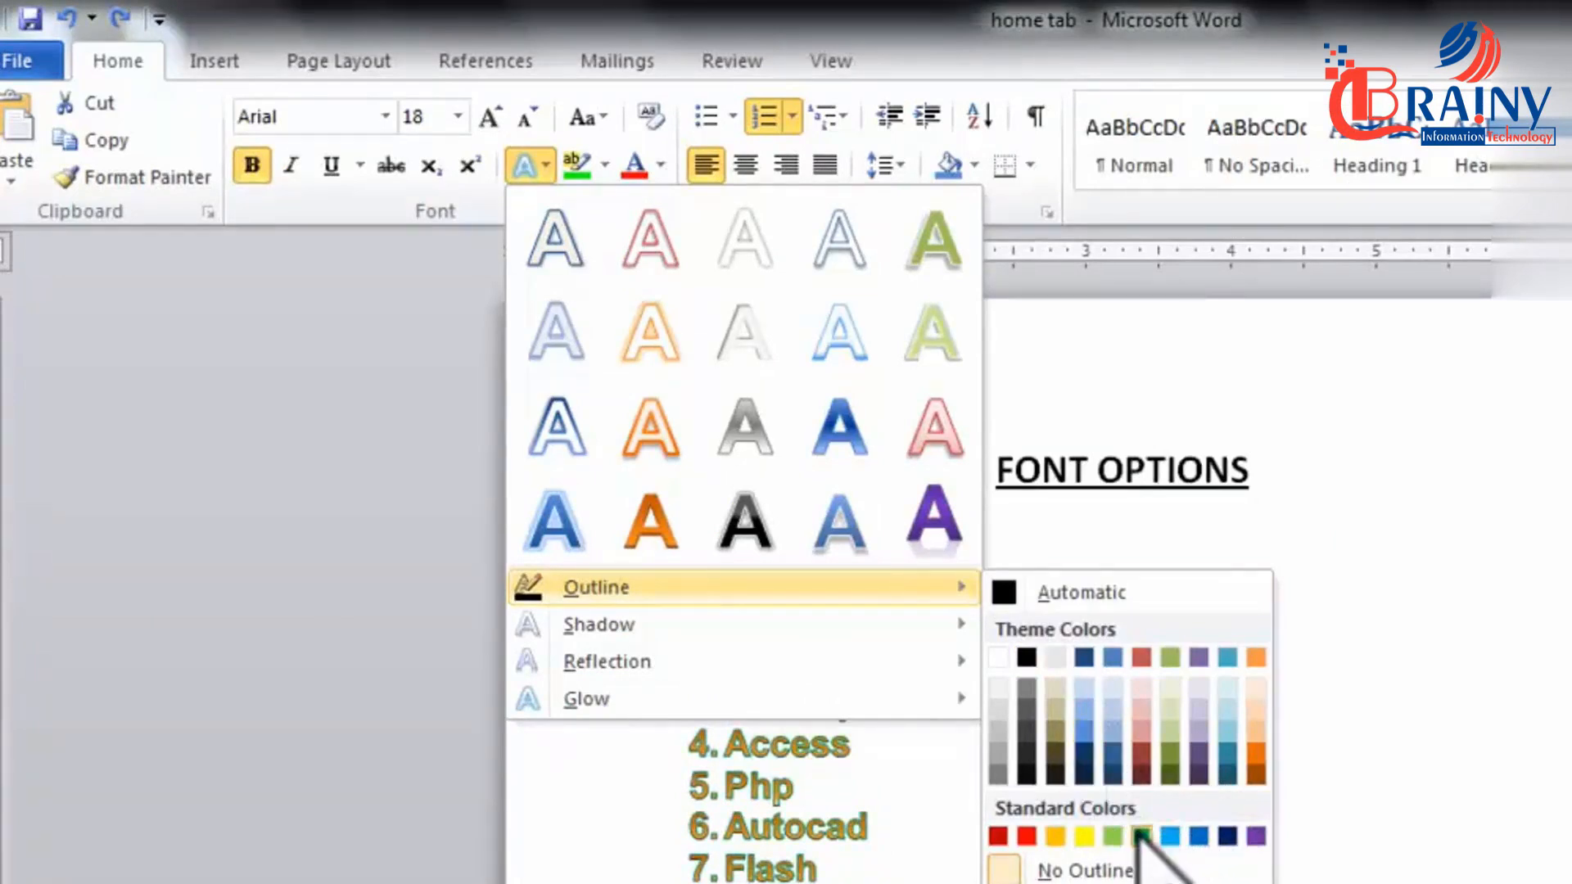
mouse_move(618, 632)
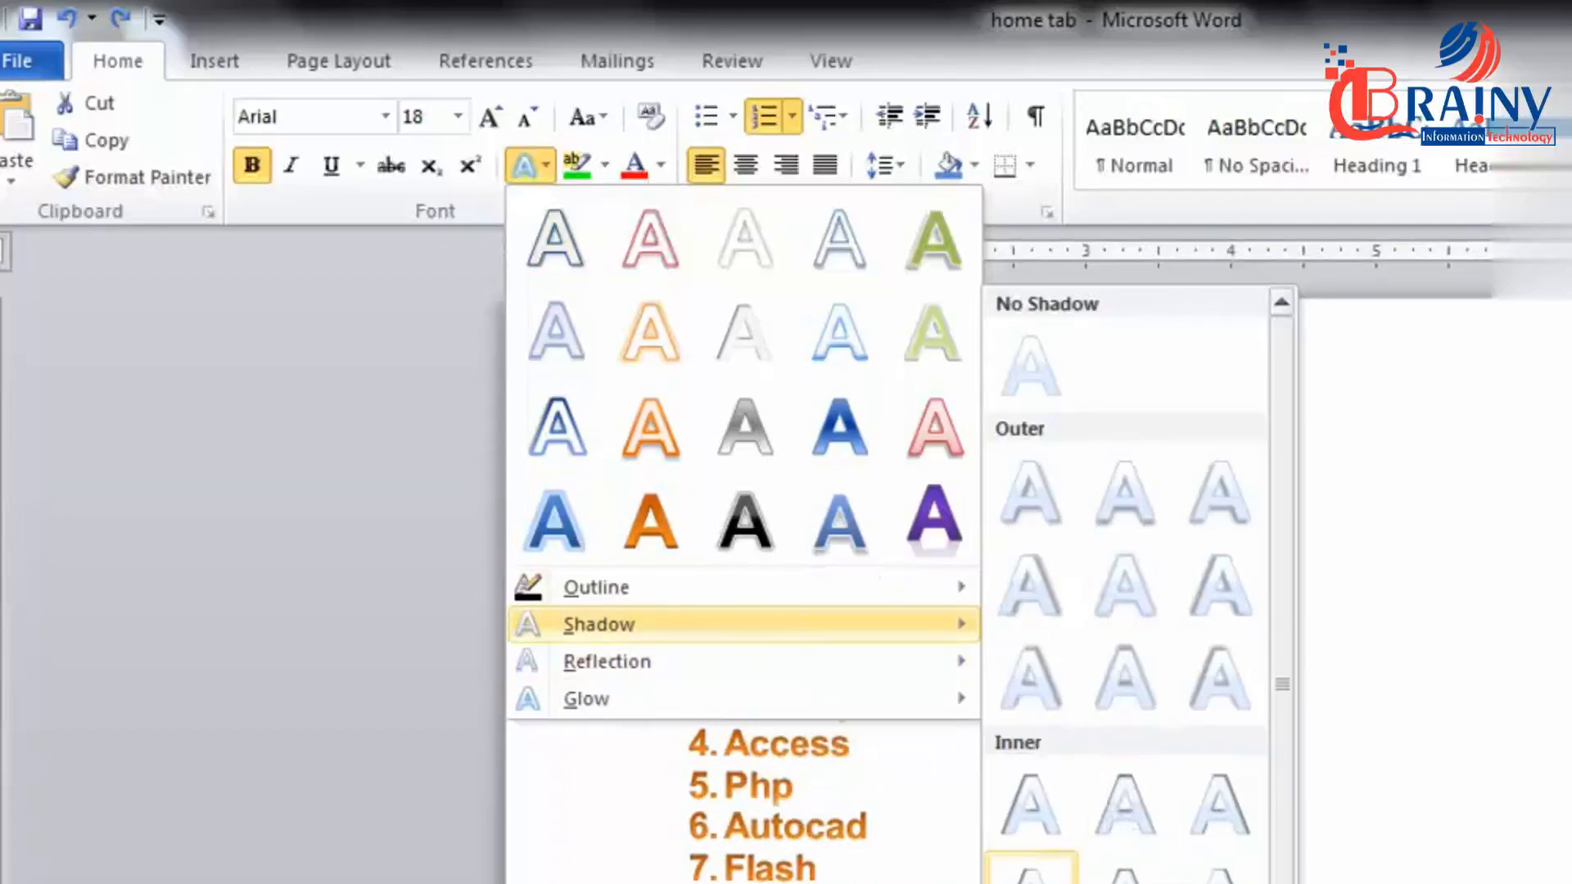
scroll(1130, 585, down, 2)
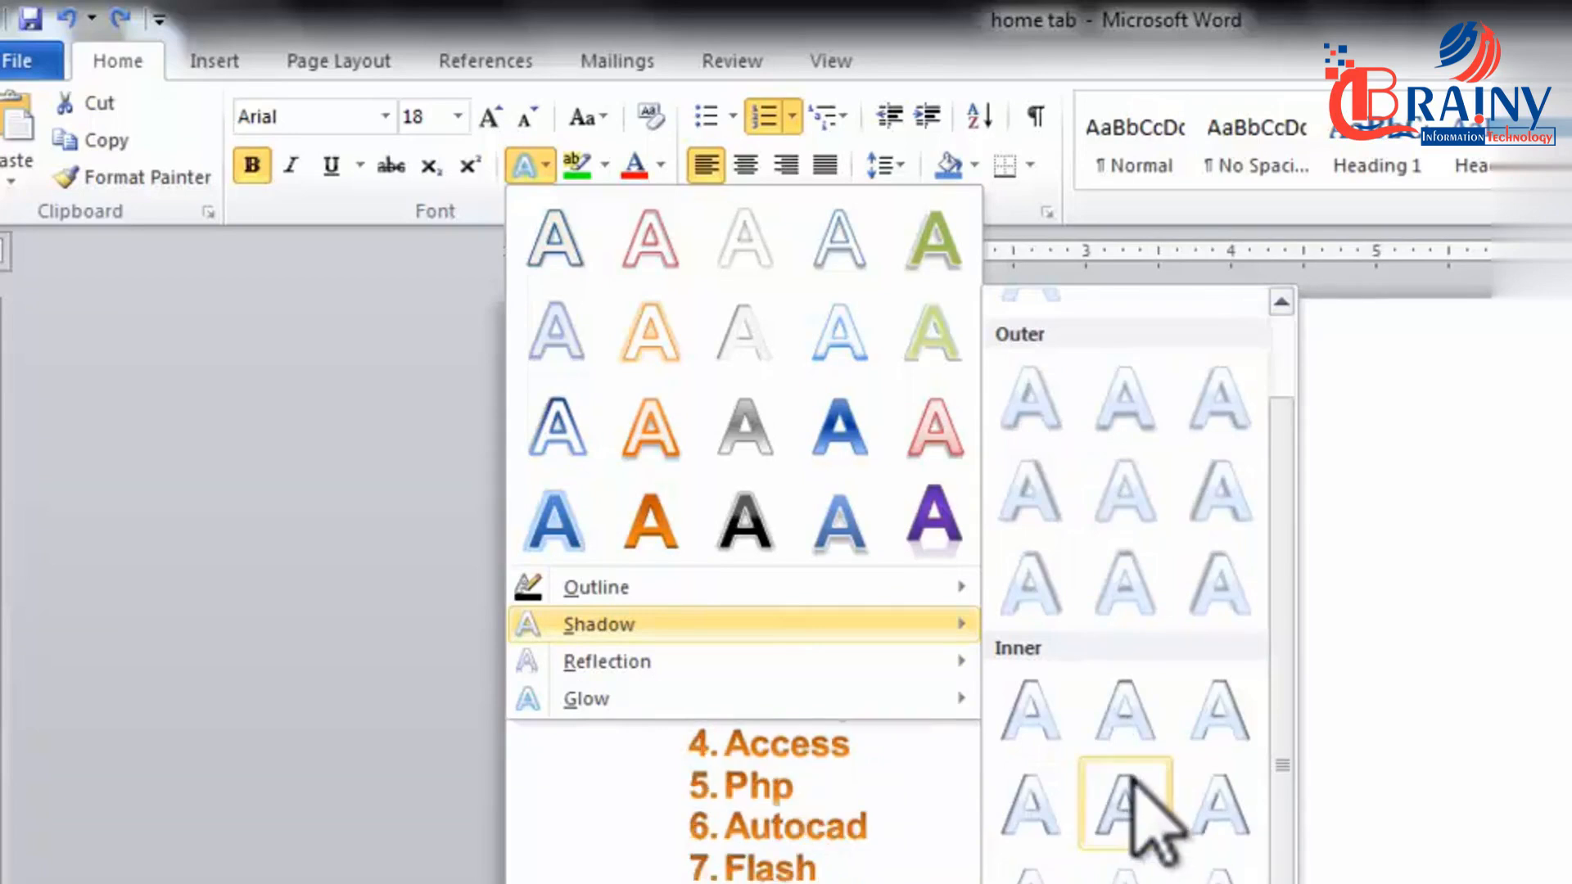
mouse_move(794, 673)
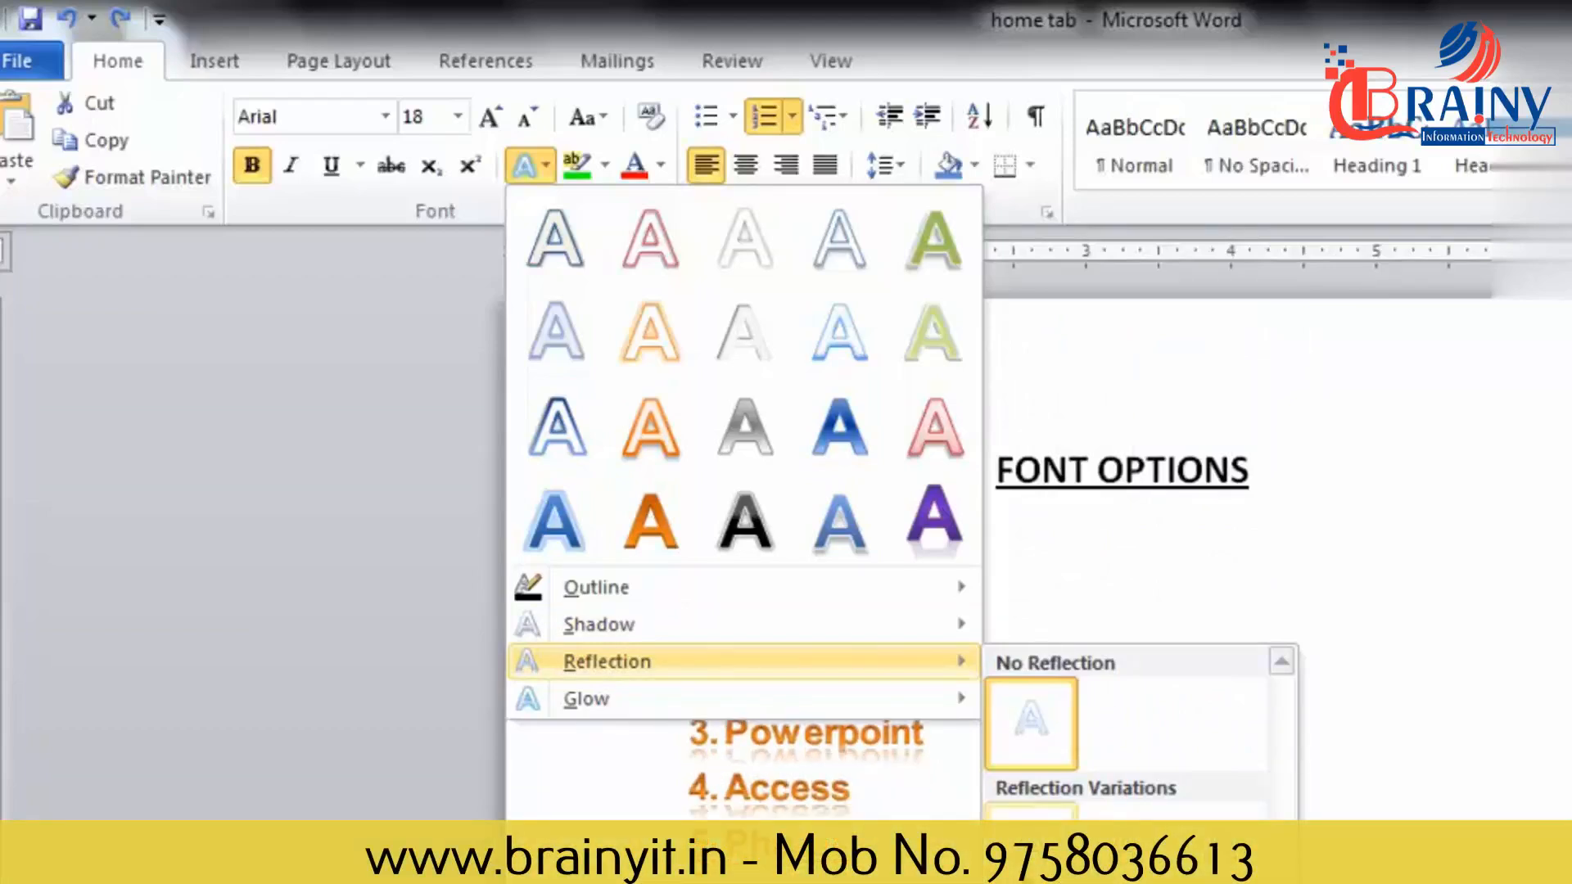
mouse_move(675, 692)
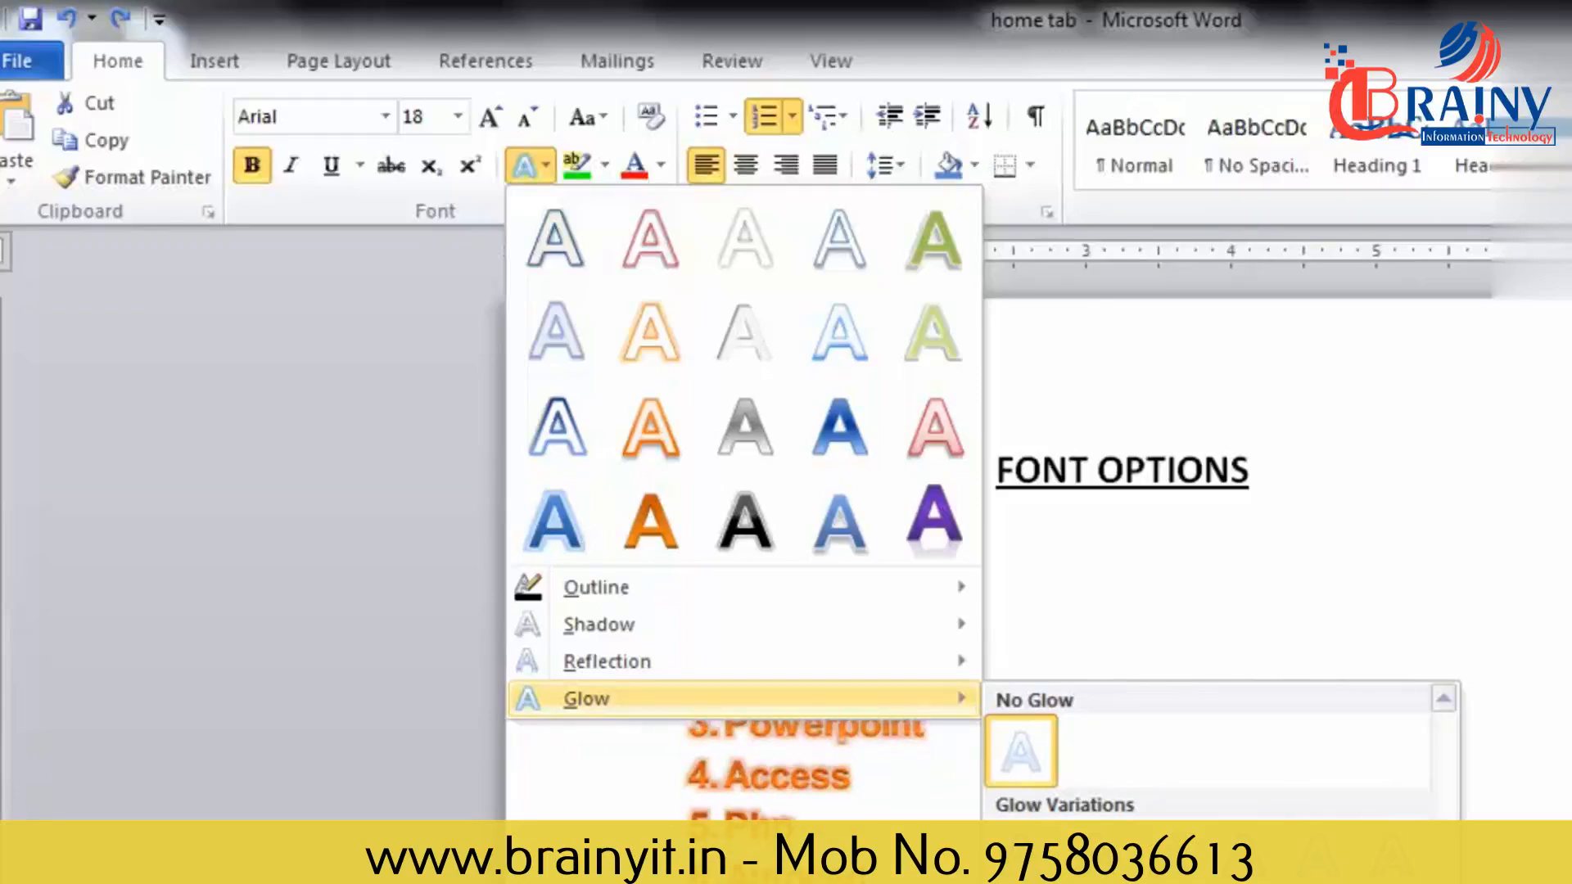
click(1036, 379)
key(ctrl+z)
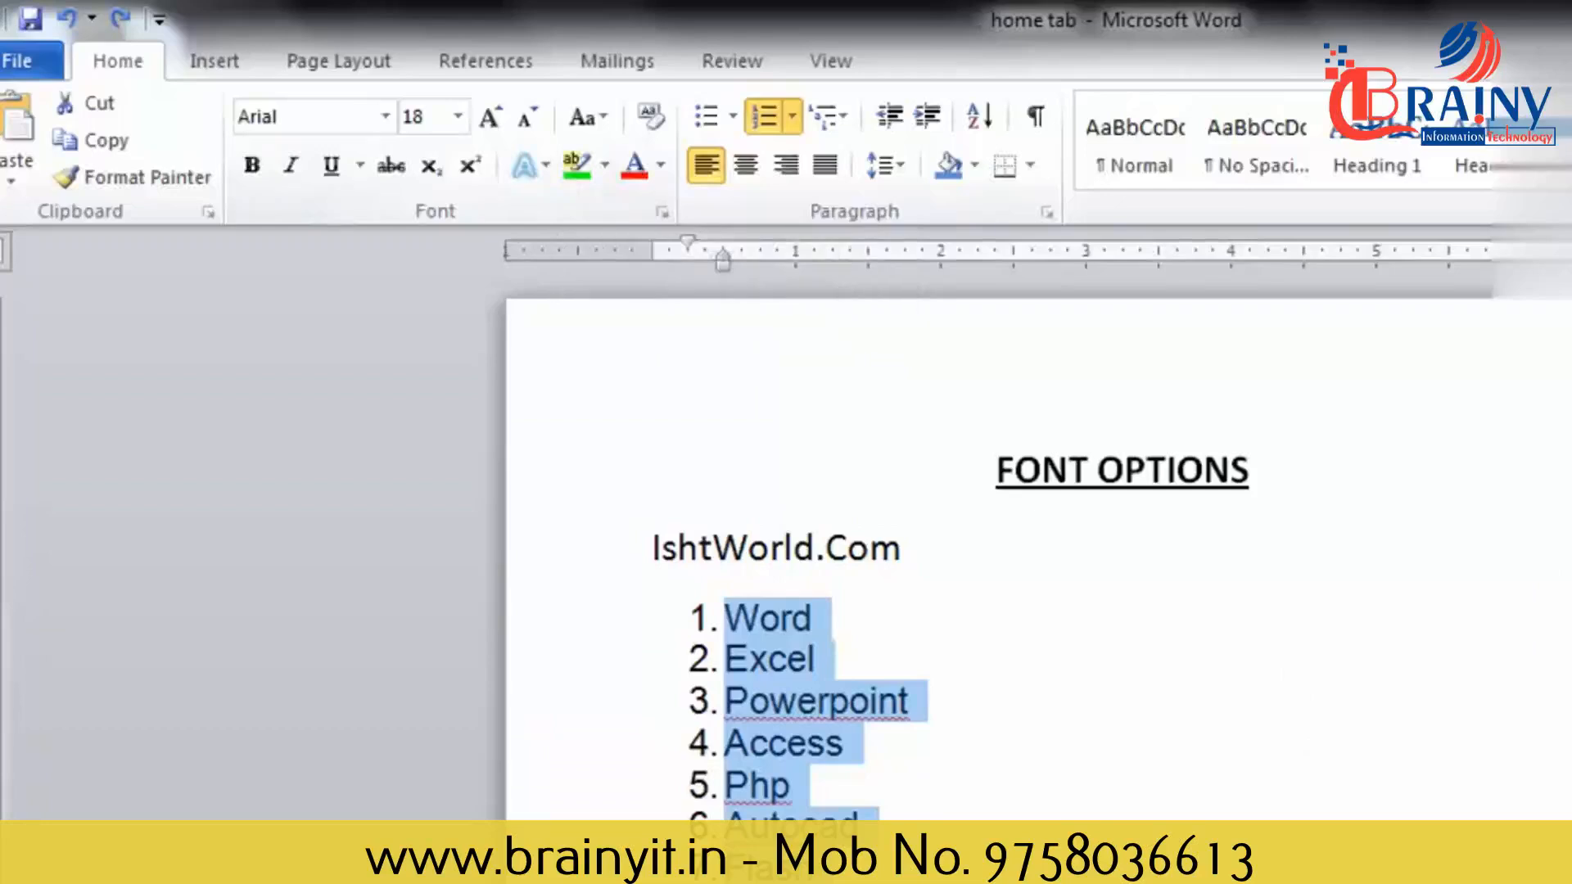
- Highlight the first list item, Word, in yellow
click(981, 741)
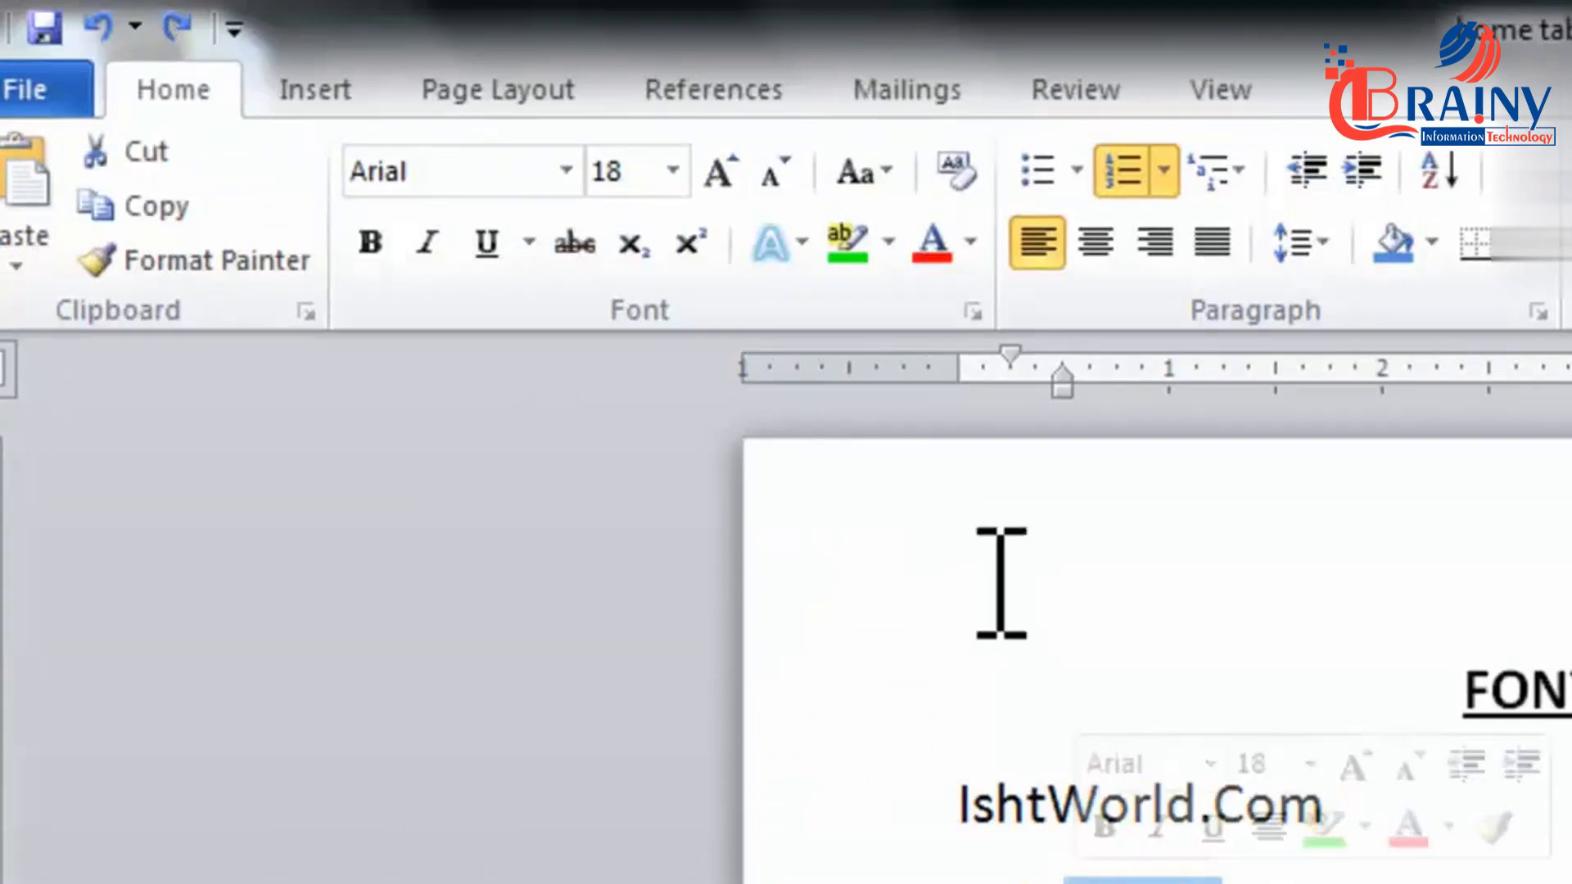
click(888, 247)
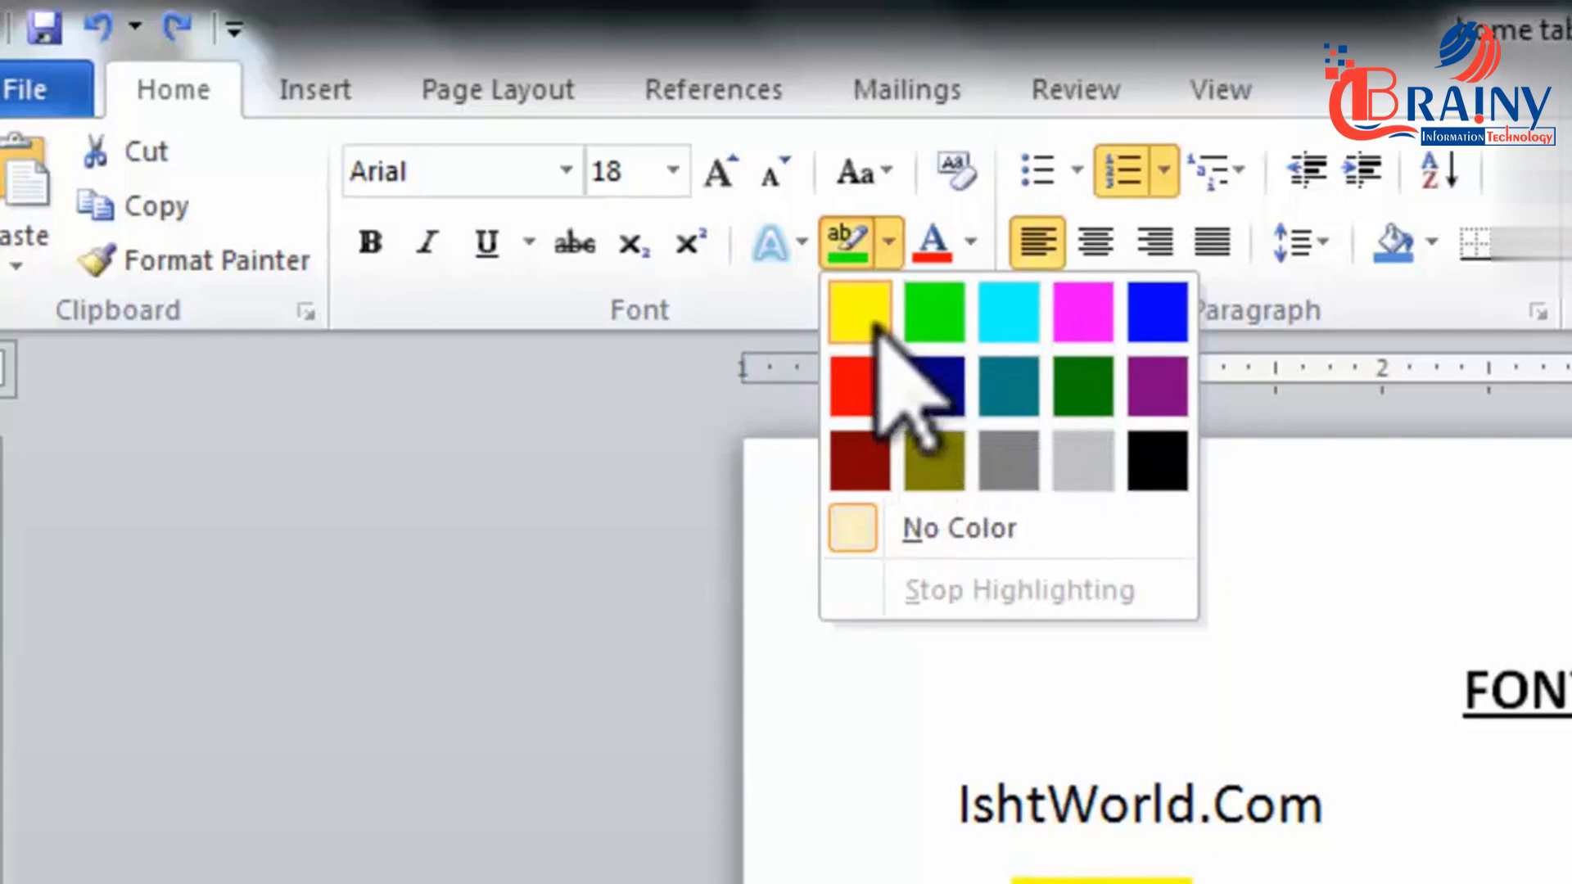
click(875, 323)
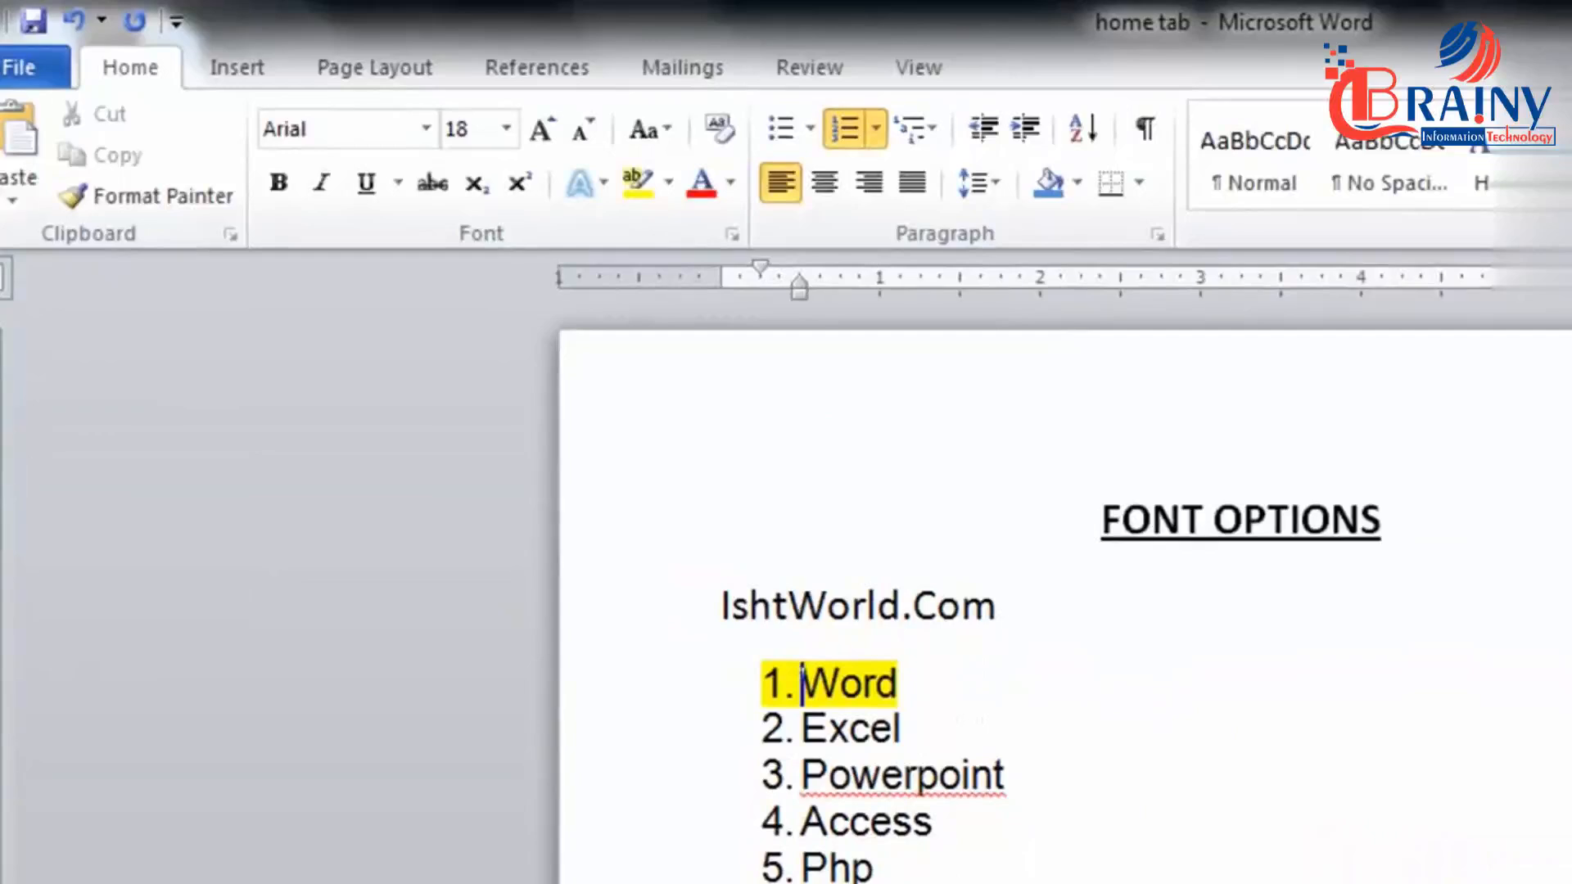
- Set the font color of the list items Excel through Php to the standard purple, and deselect them
drag(893, 868, 796, 724)
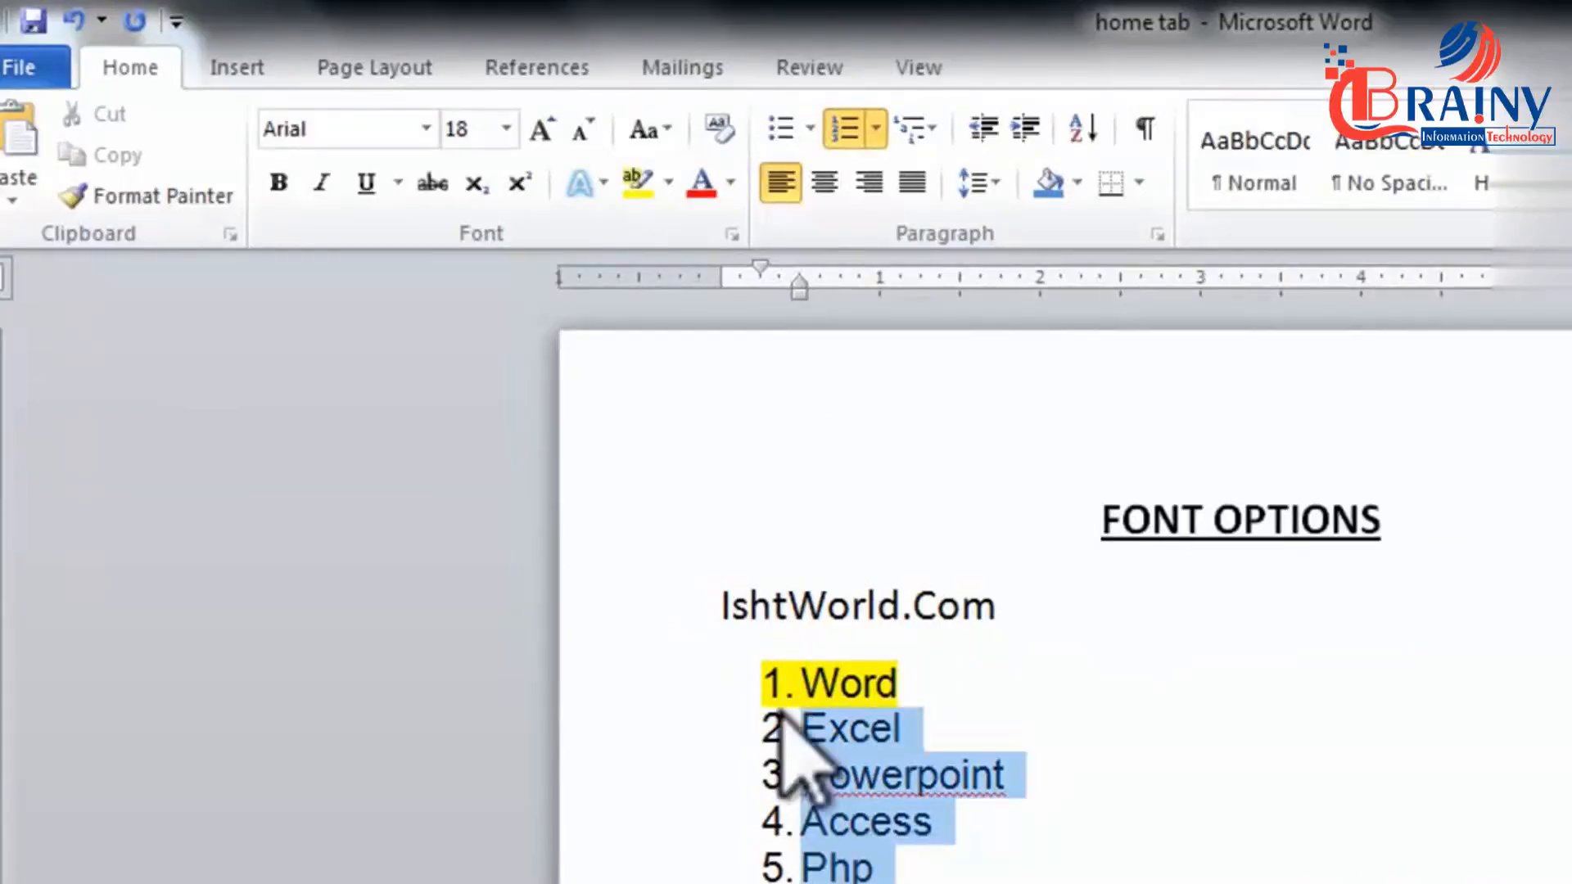
click(731, 182)
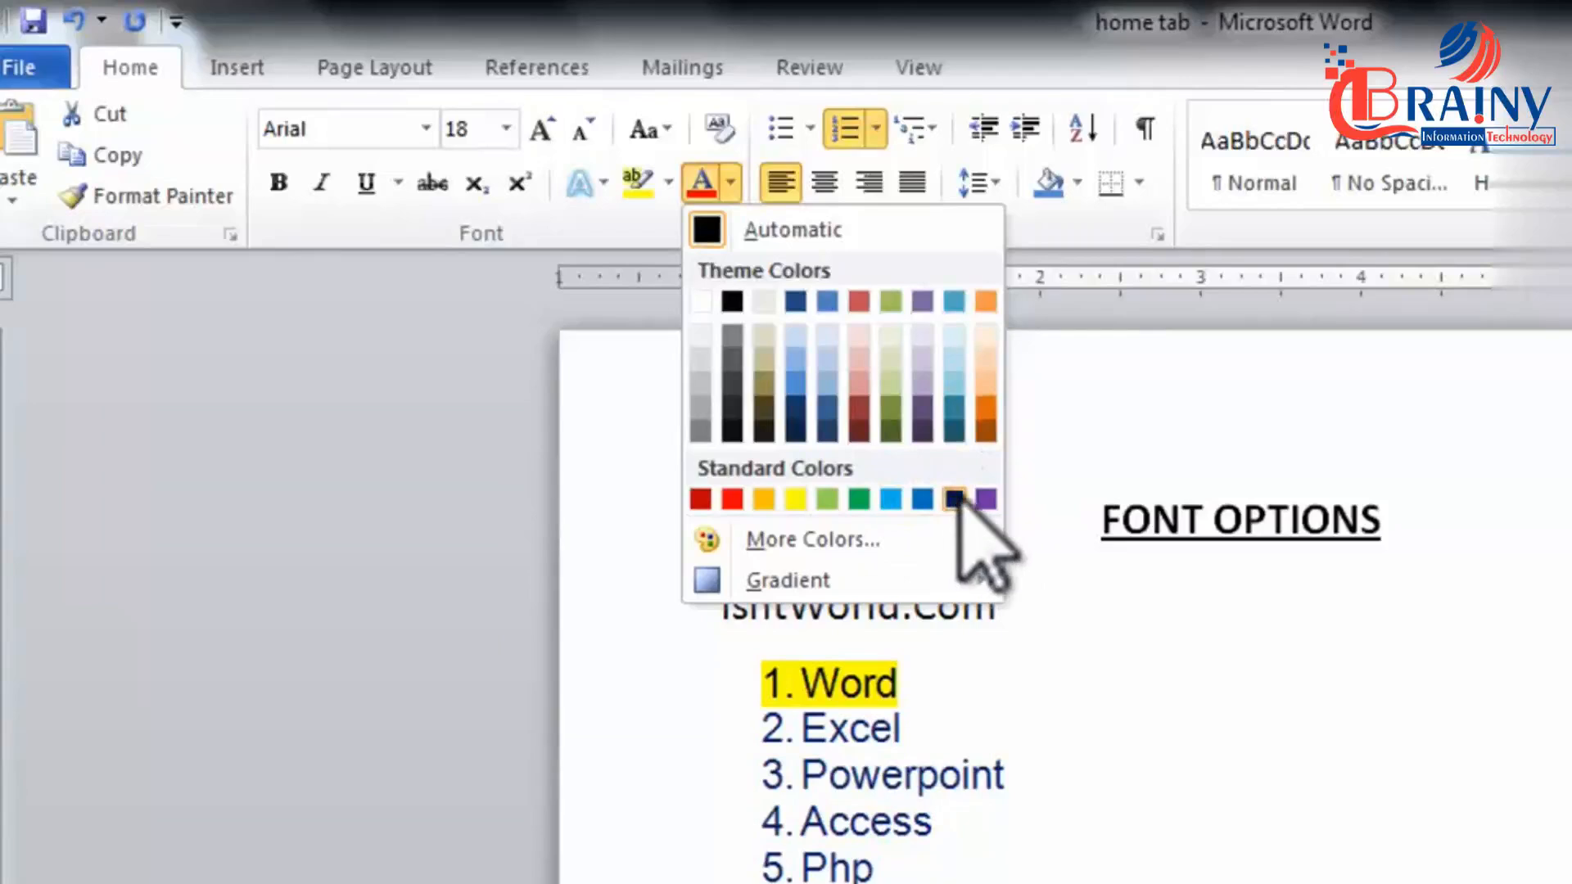
click(987, 499)
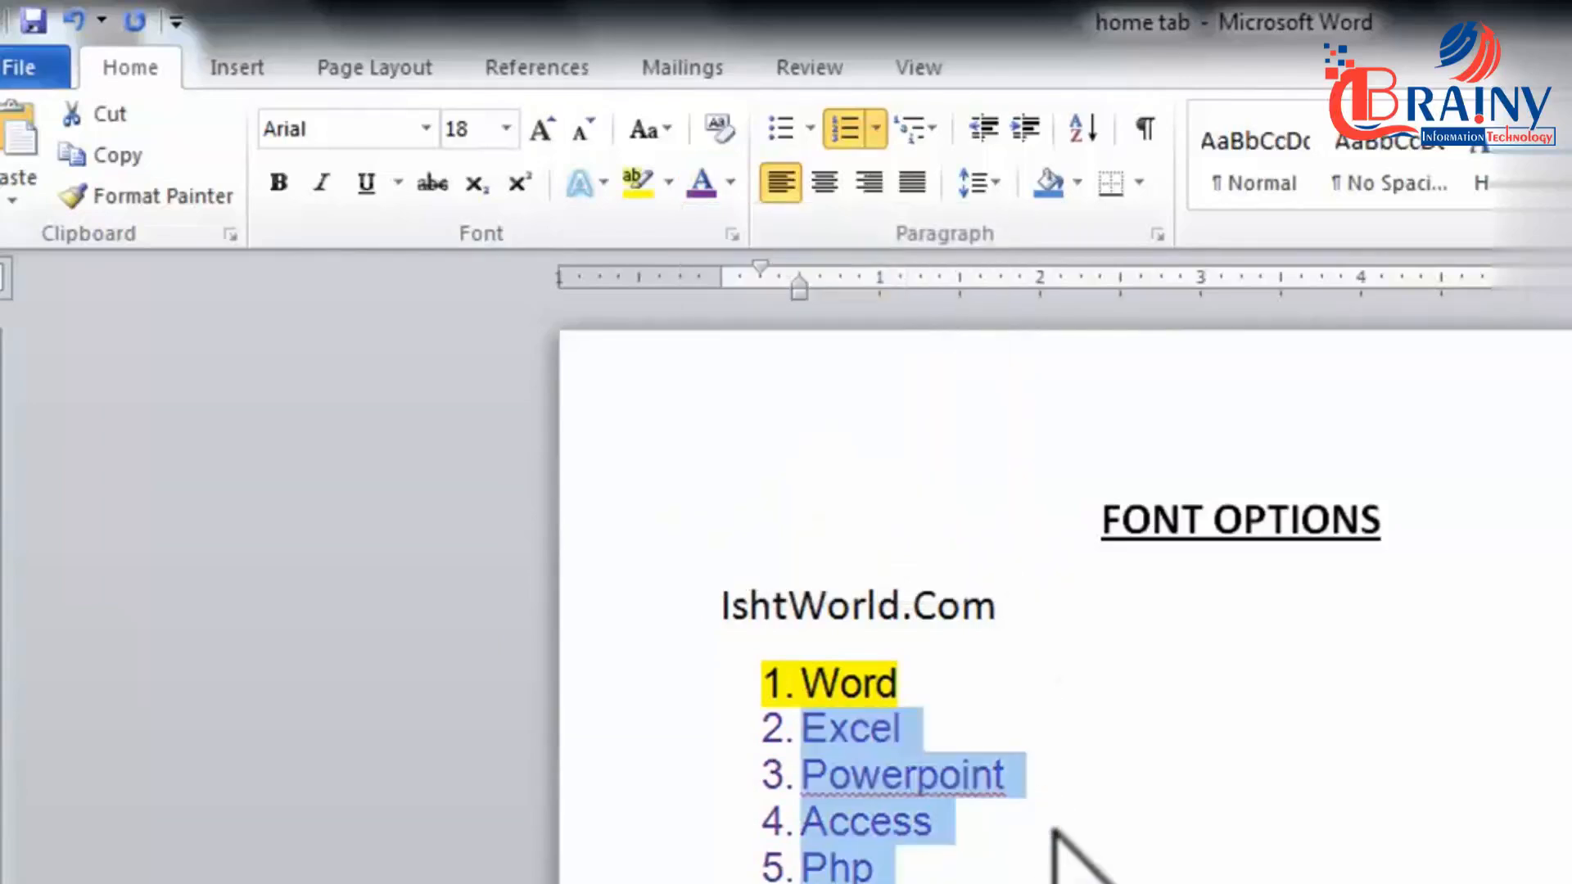
click(1102, 859)
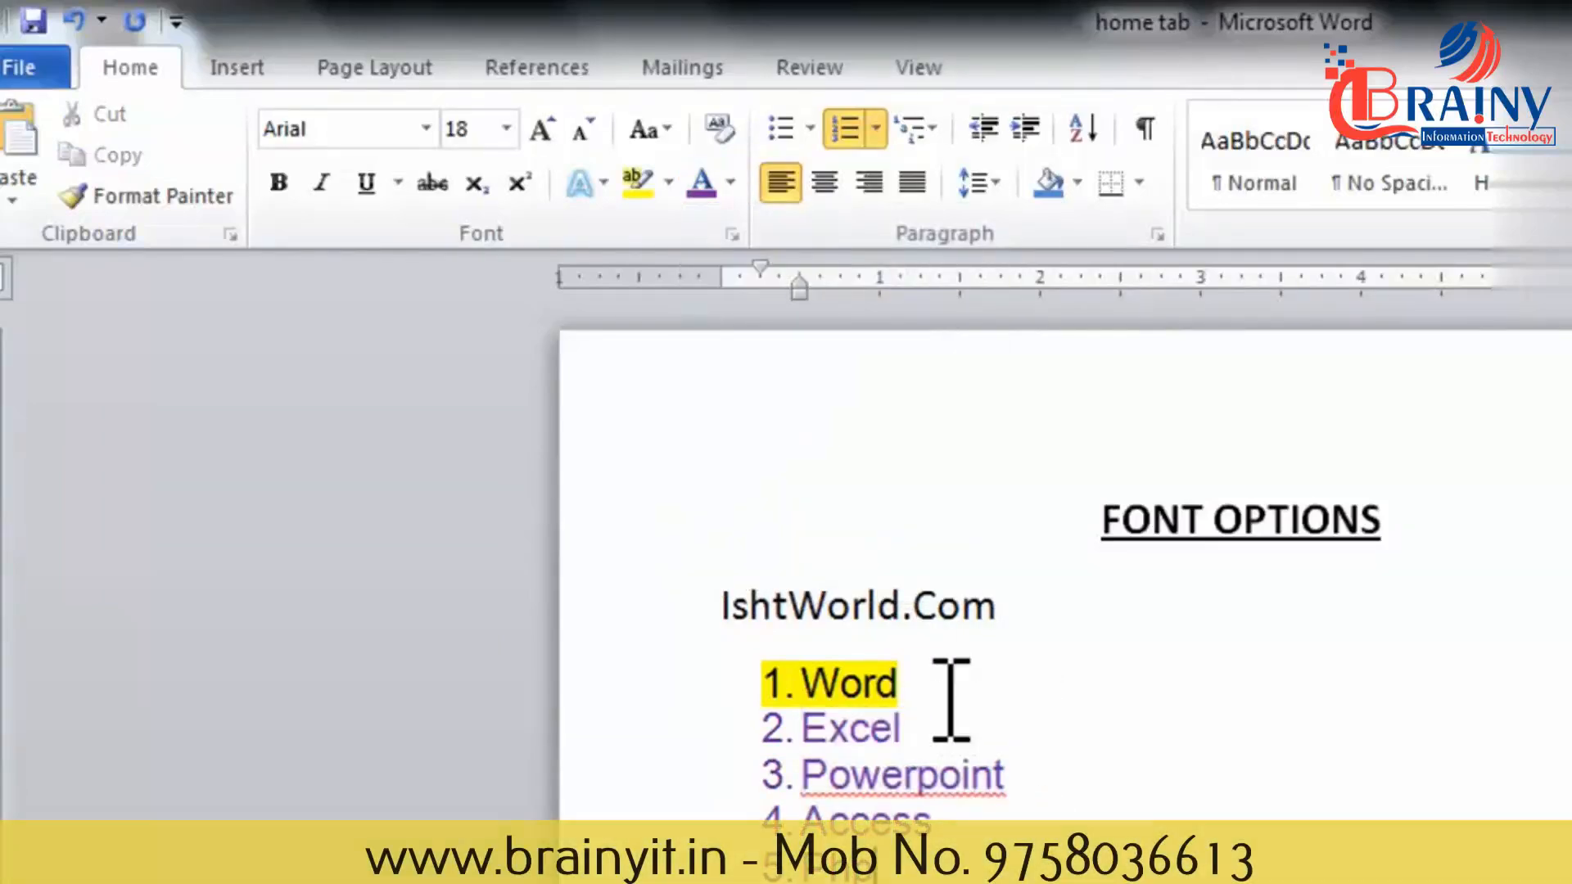
- Select the first list item, Word, and change its text highlight color to teal
drag(946, 690, 800, 671)
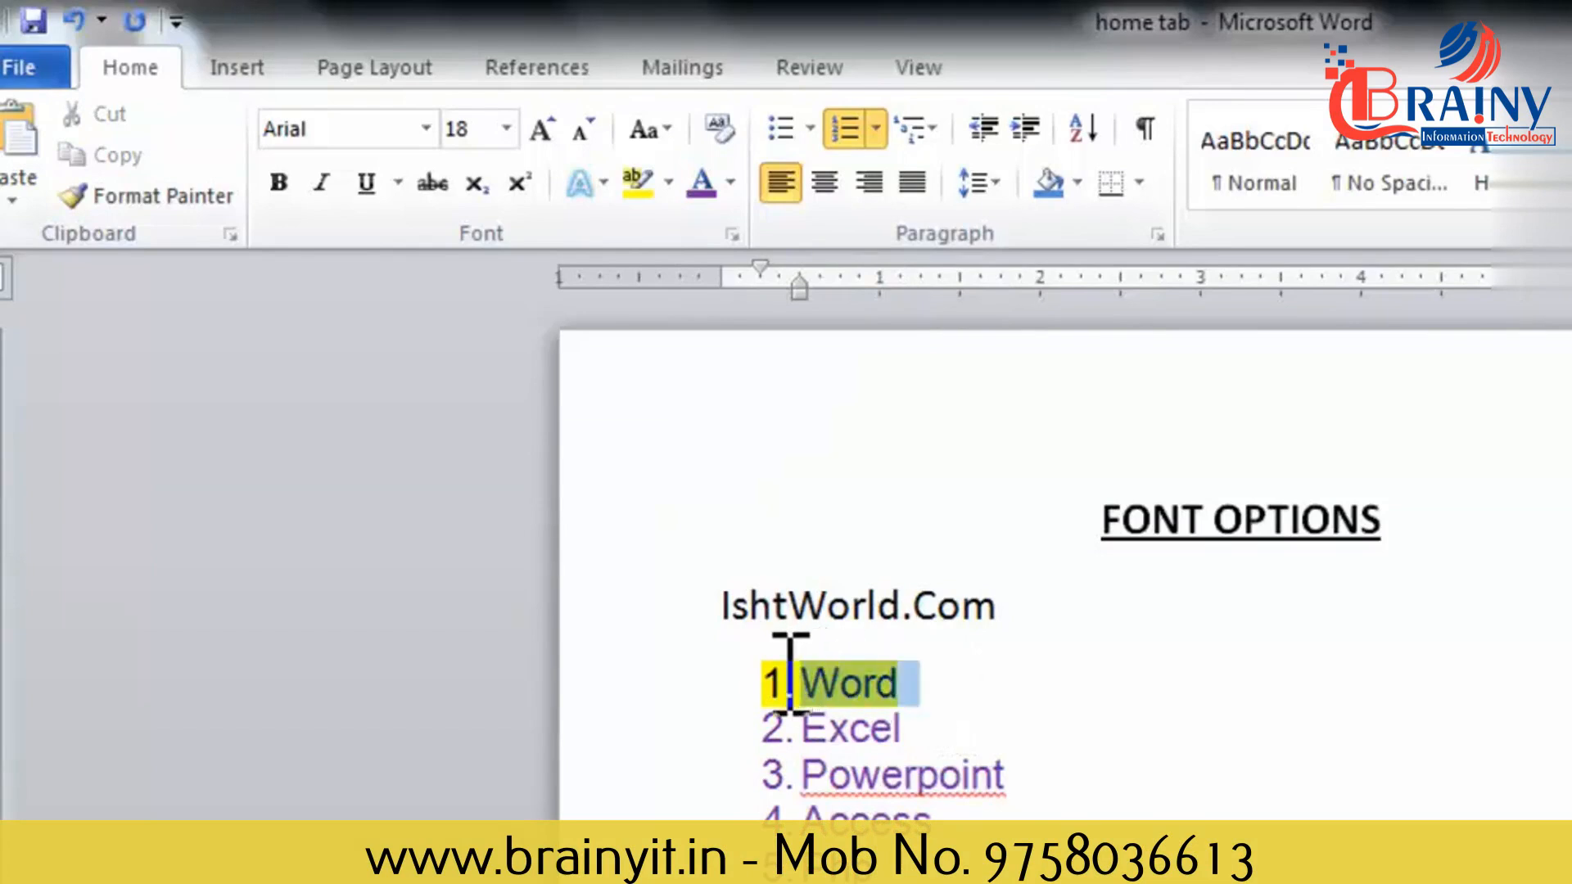
click(958, 681)
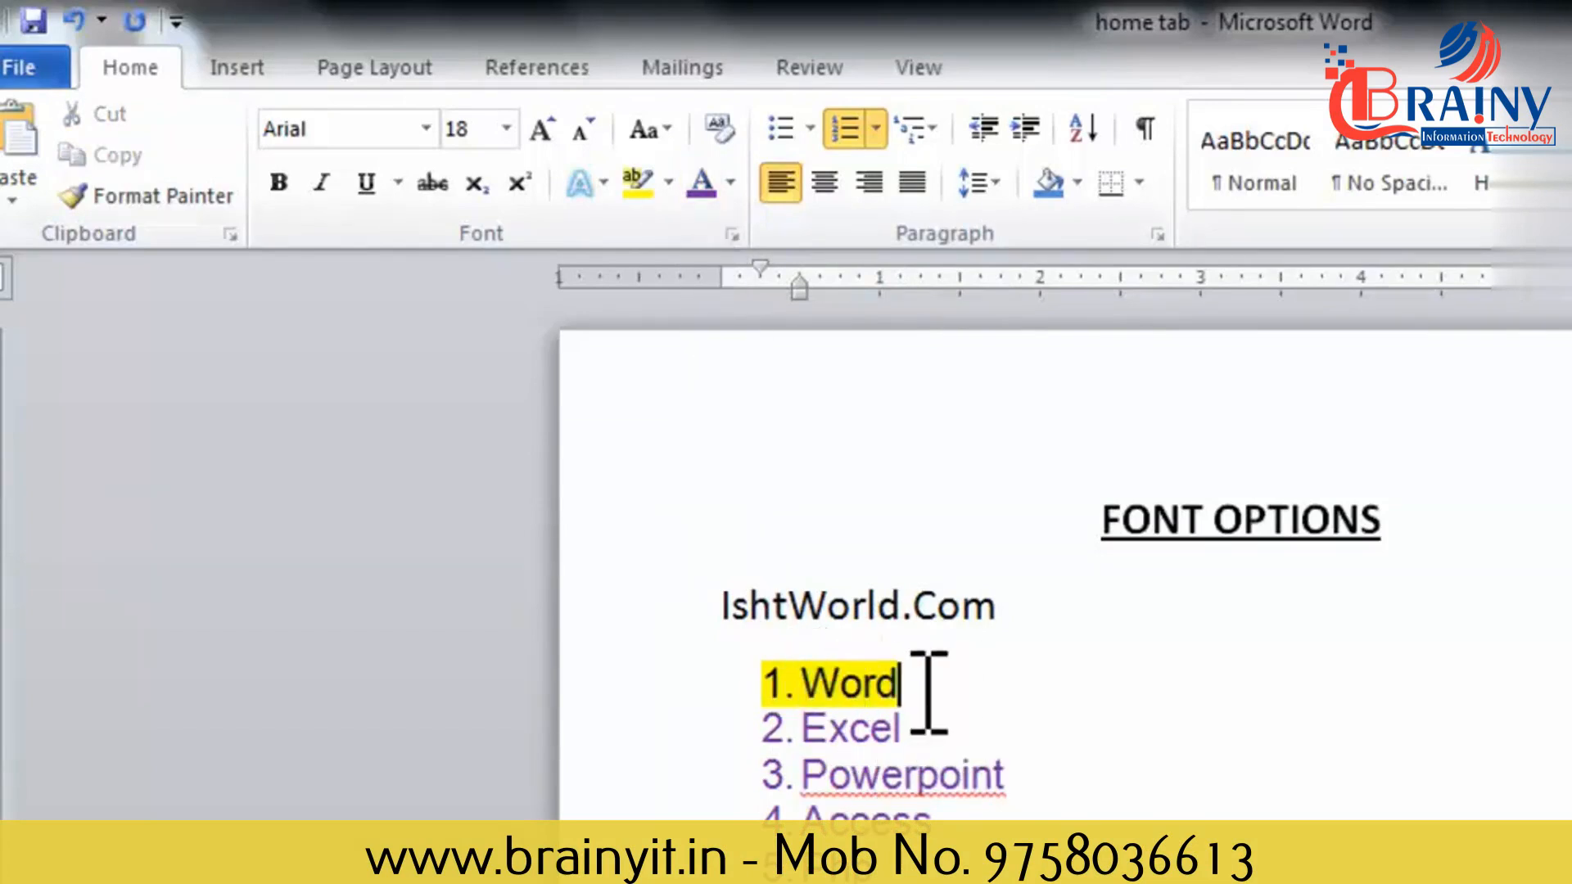
drag(929, 692, 765, 685)
click(669, 182)
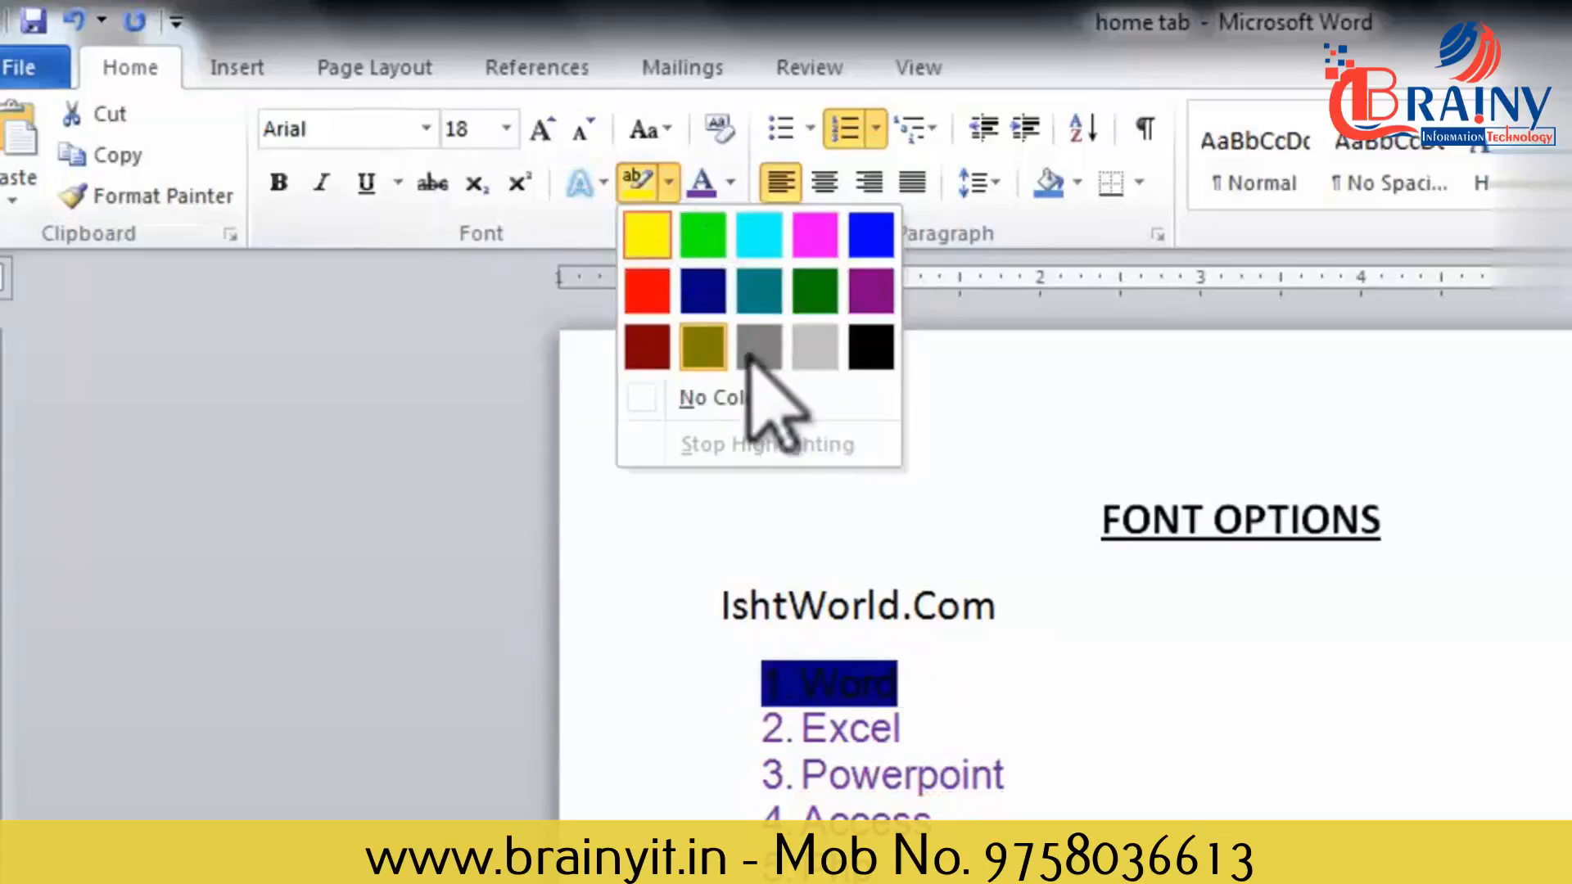
click(762, 295)
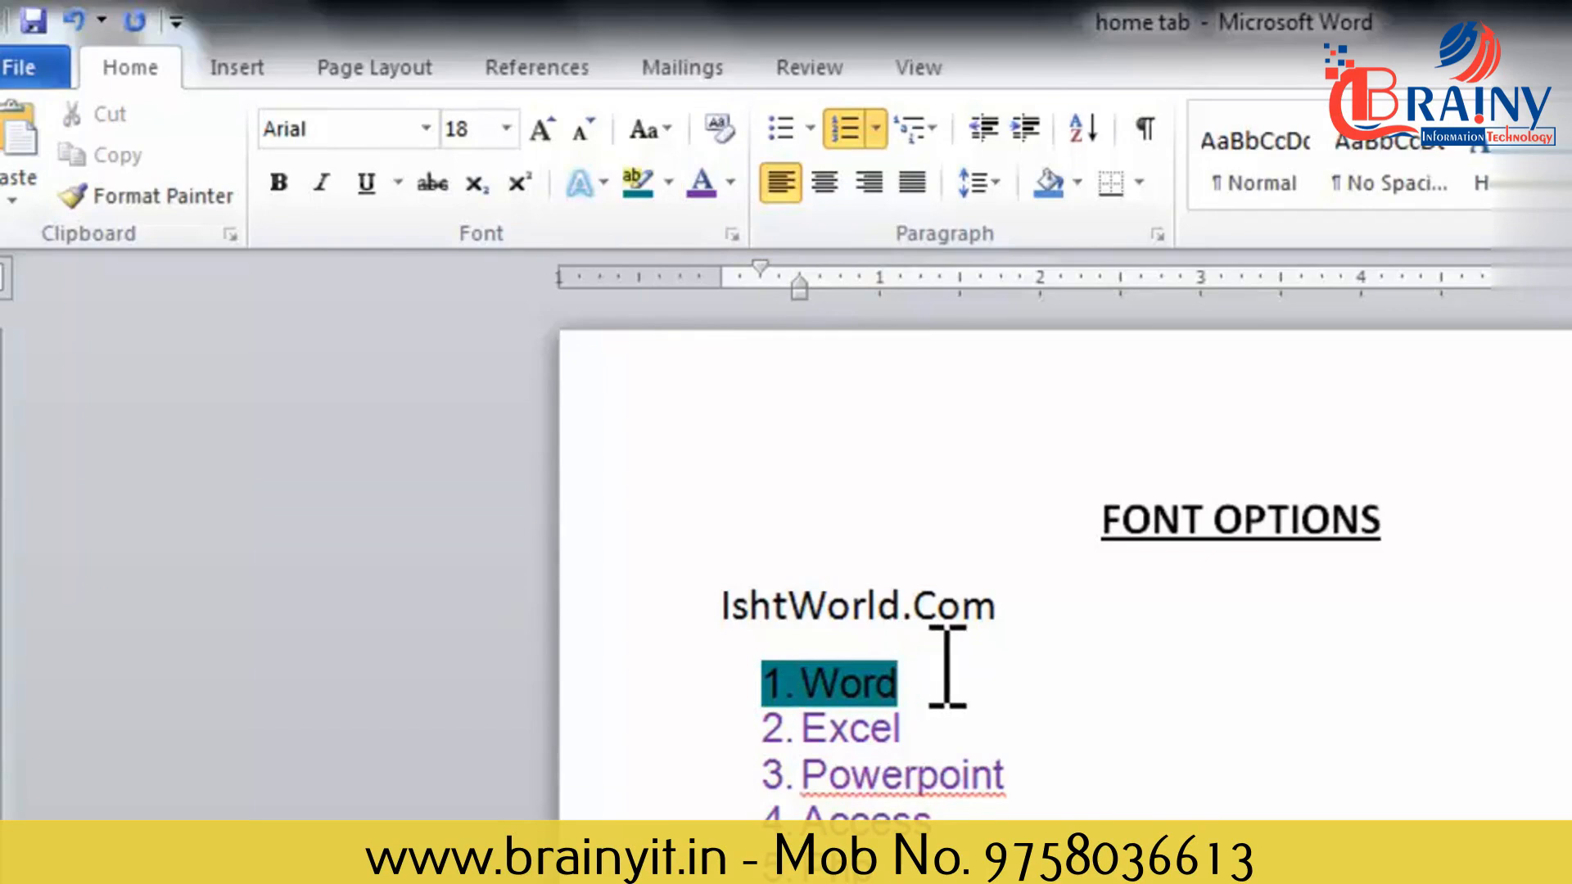
- Reselect the teal-highlighted item Word and switch its highlight color back to yellow
drag(903, 696, 765, 660)
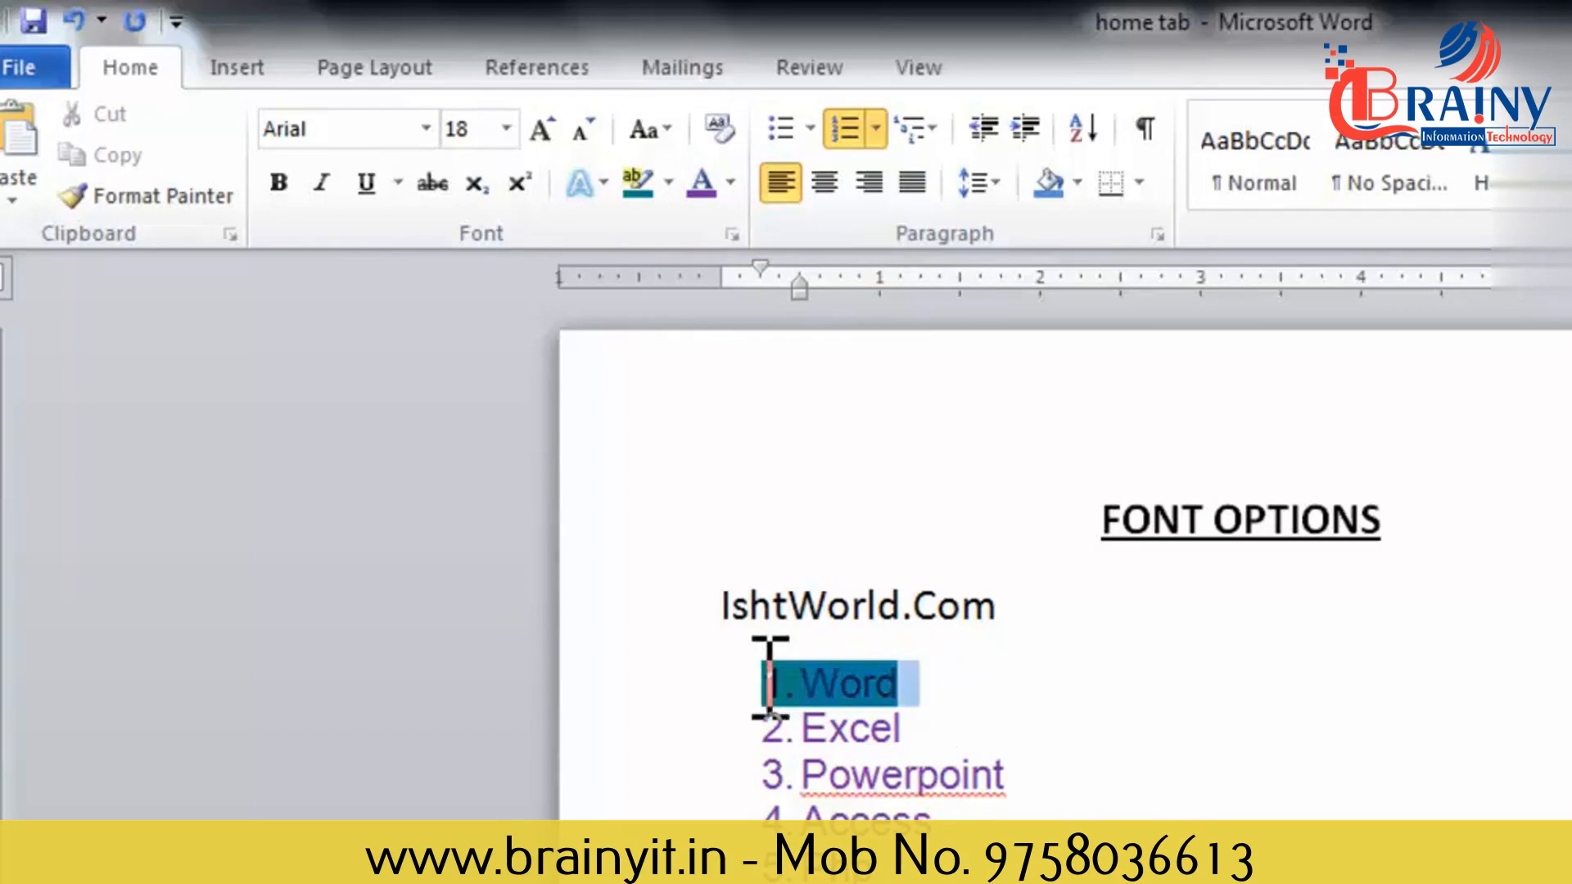
click(669, 182)
click(648, 237)
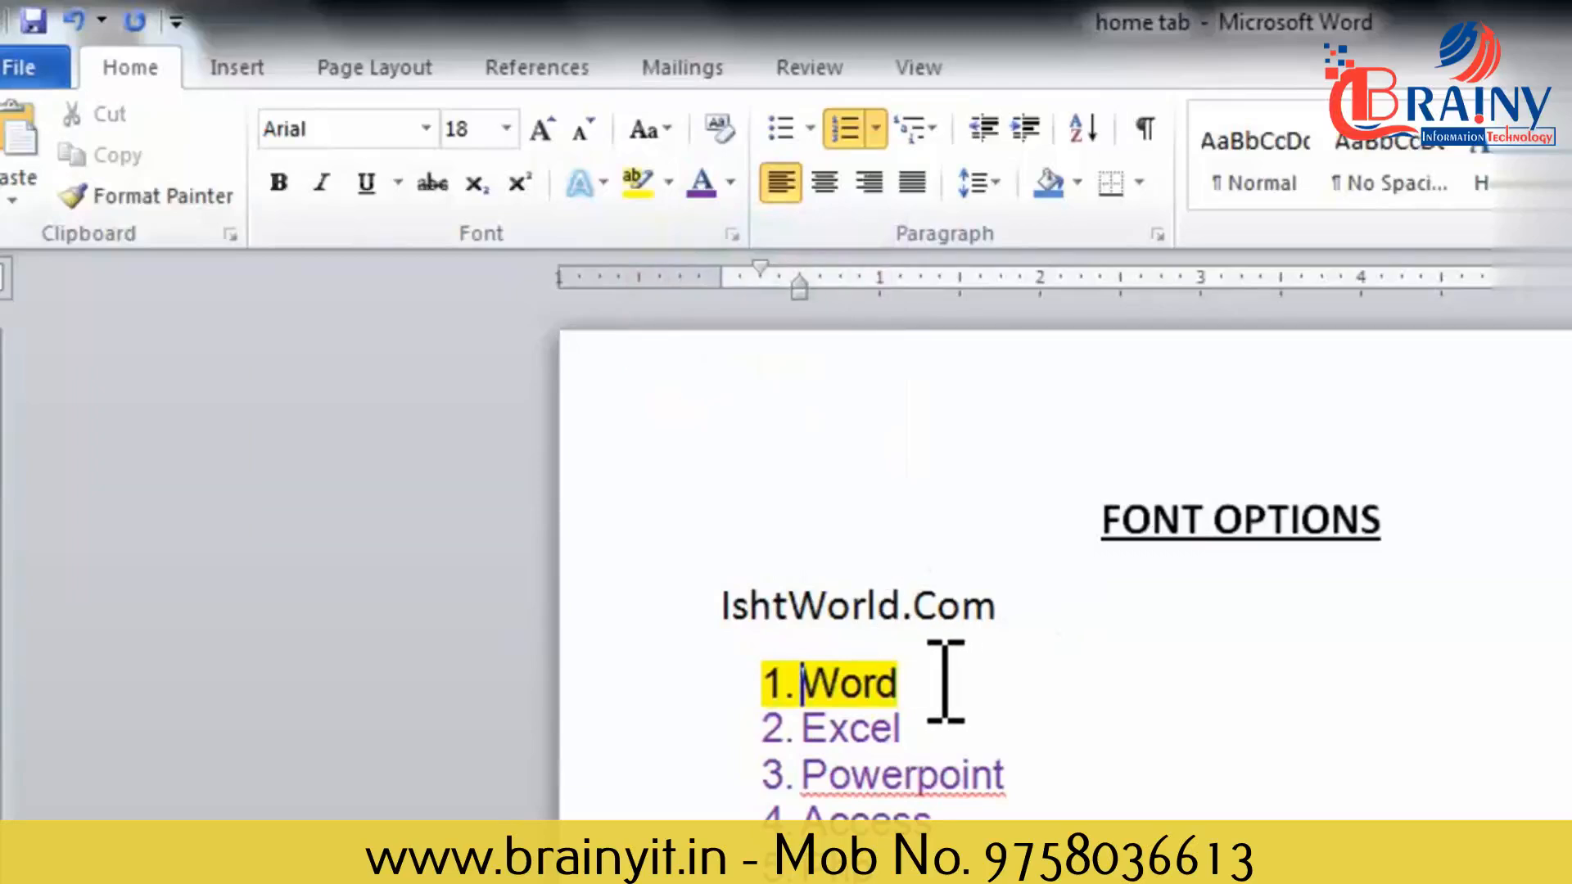
- Change the highlight color of the first list item, Word, to turquoise and deselect it
drag(928, 683, 802, 678)
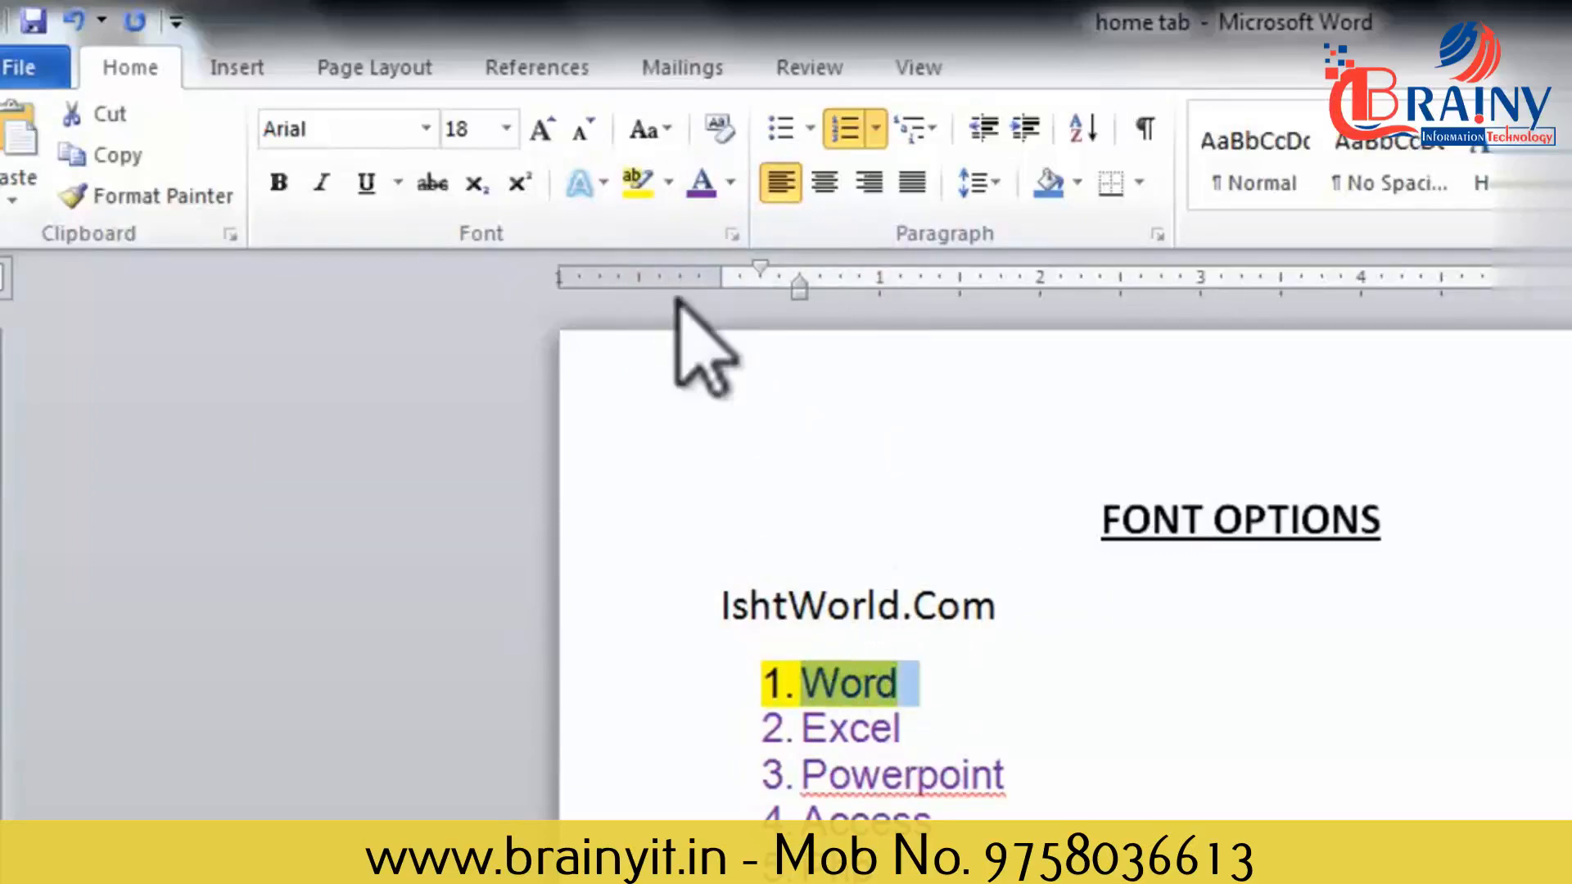
click(669, 182)
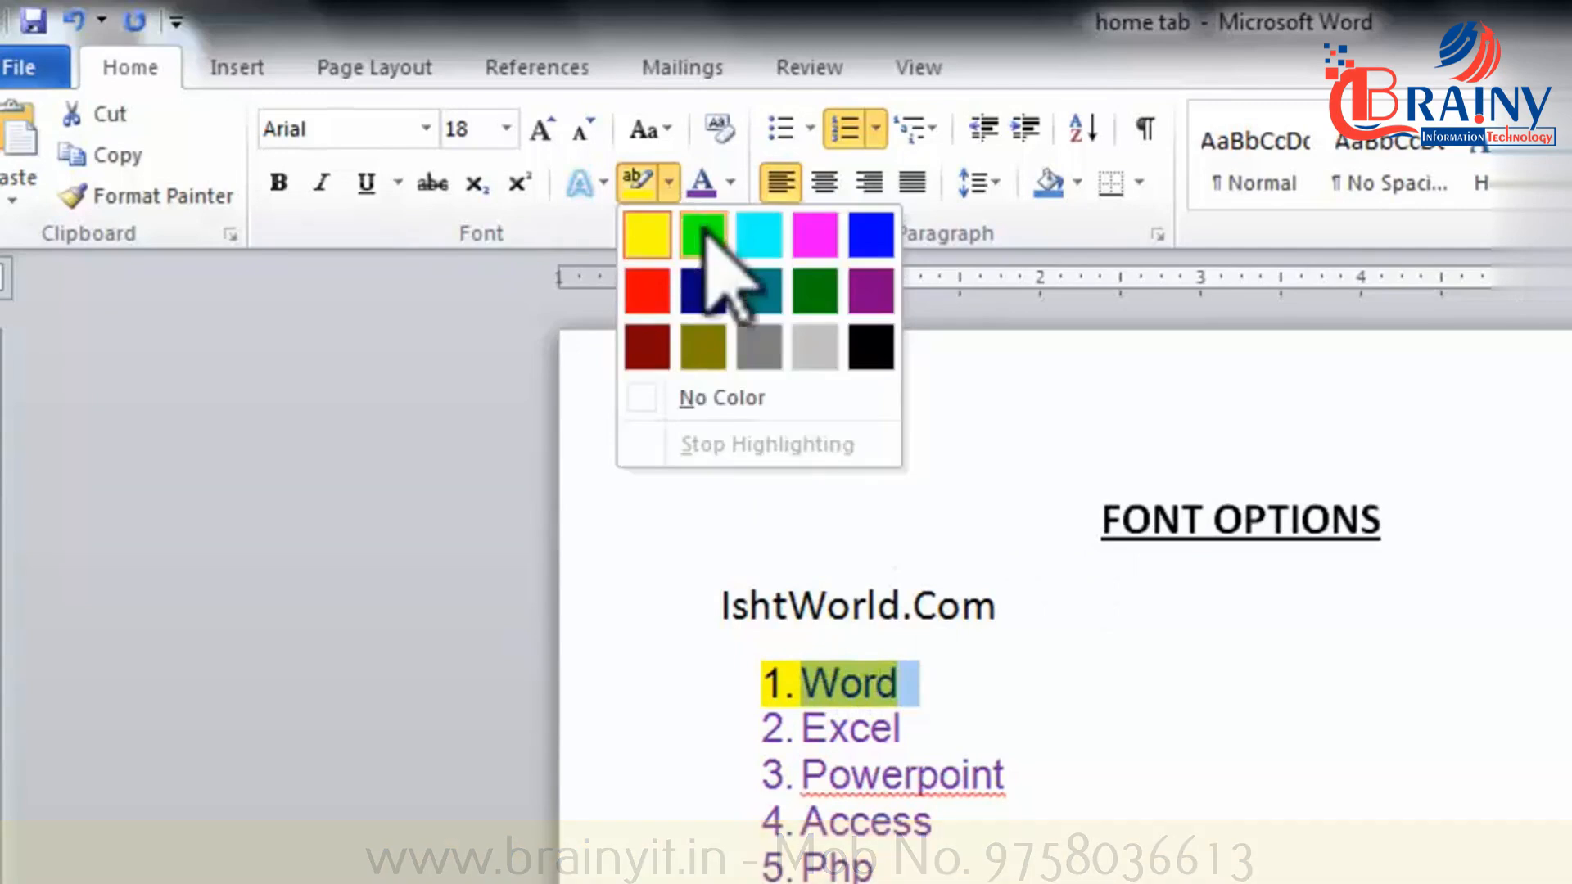
click(759, 236)
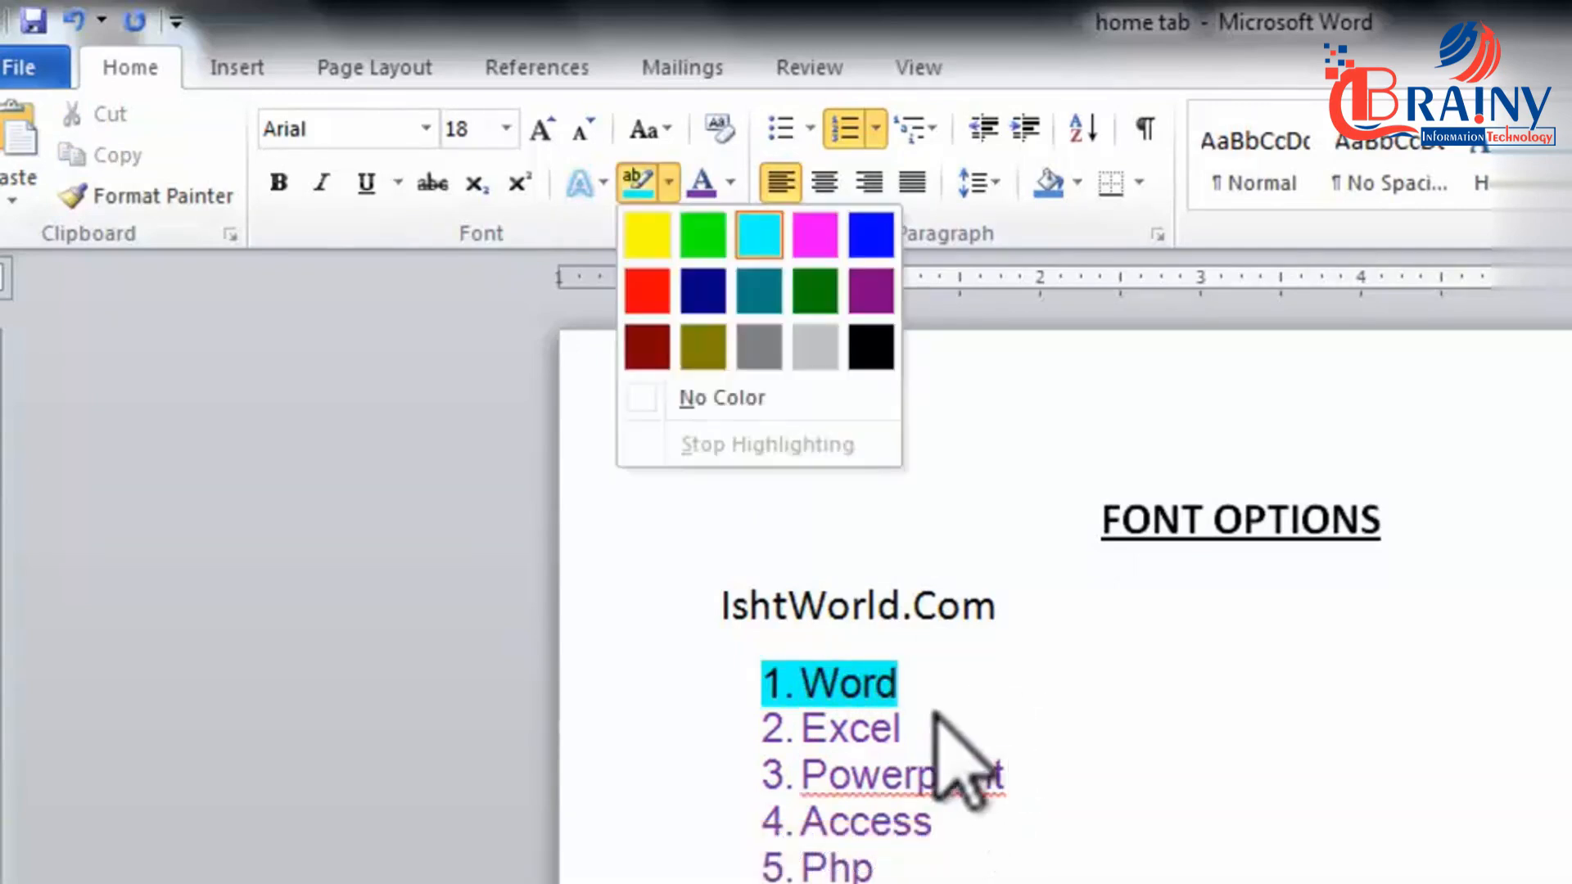
click(939, 686)
- Remove the highlight from the first list item, Word, by setting it to No Color
drag(942, 696, 774, 681)
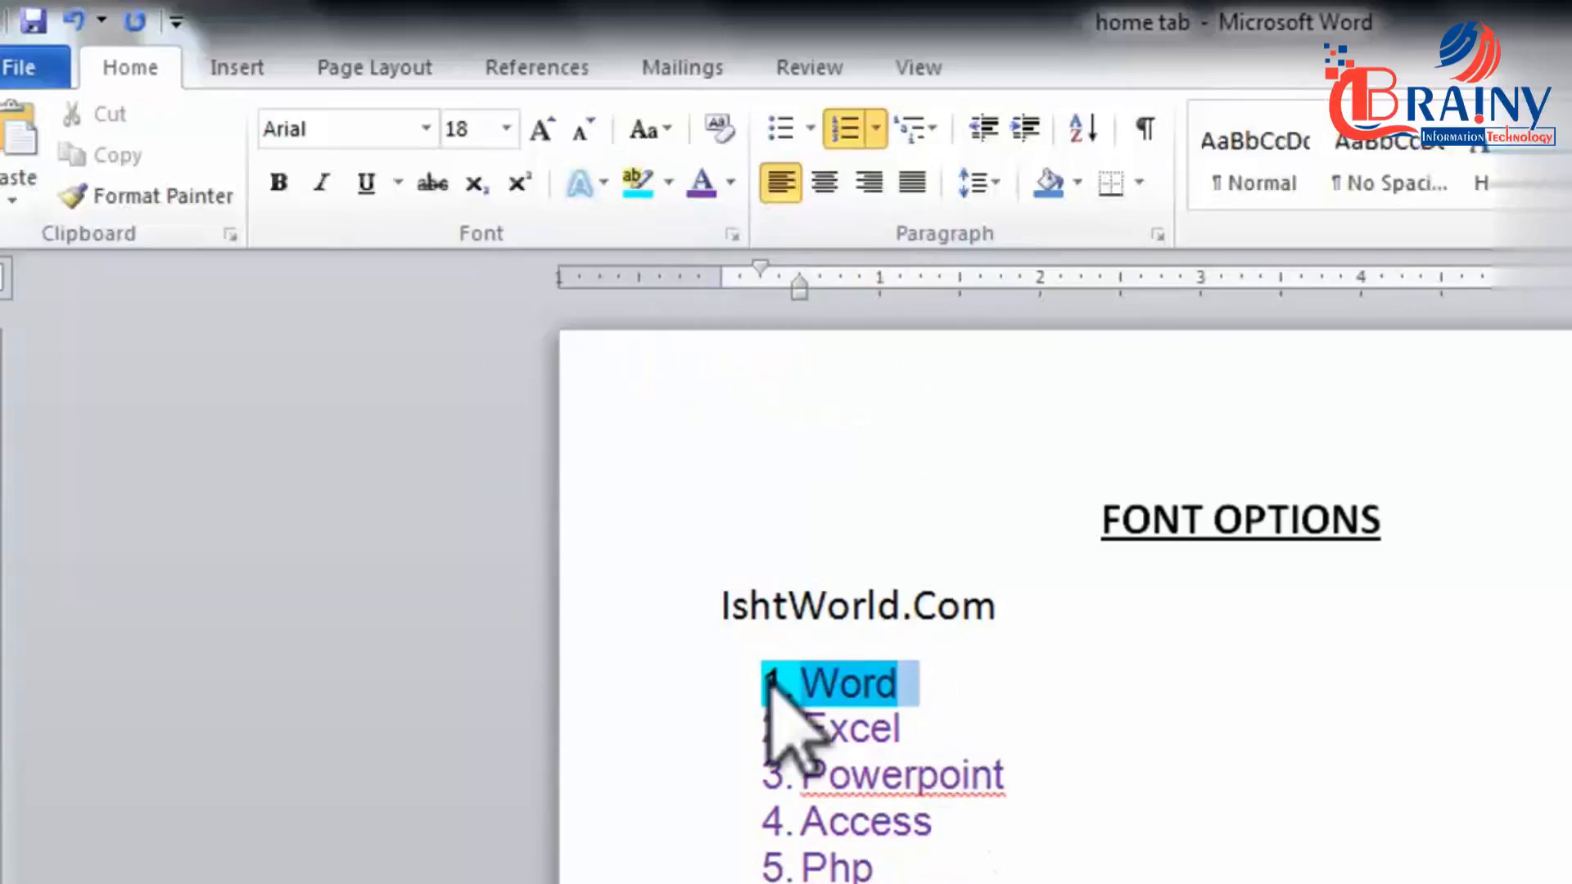
click(668, 182)
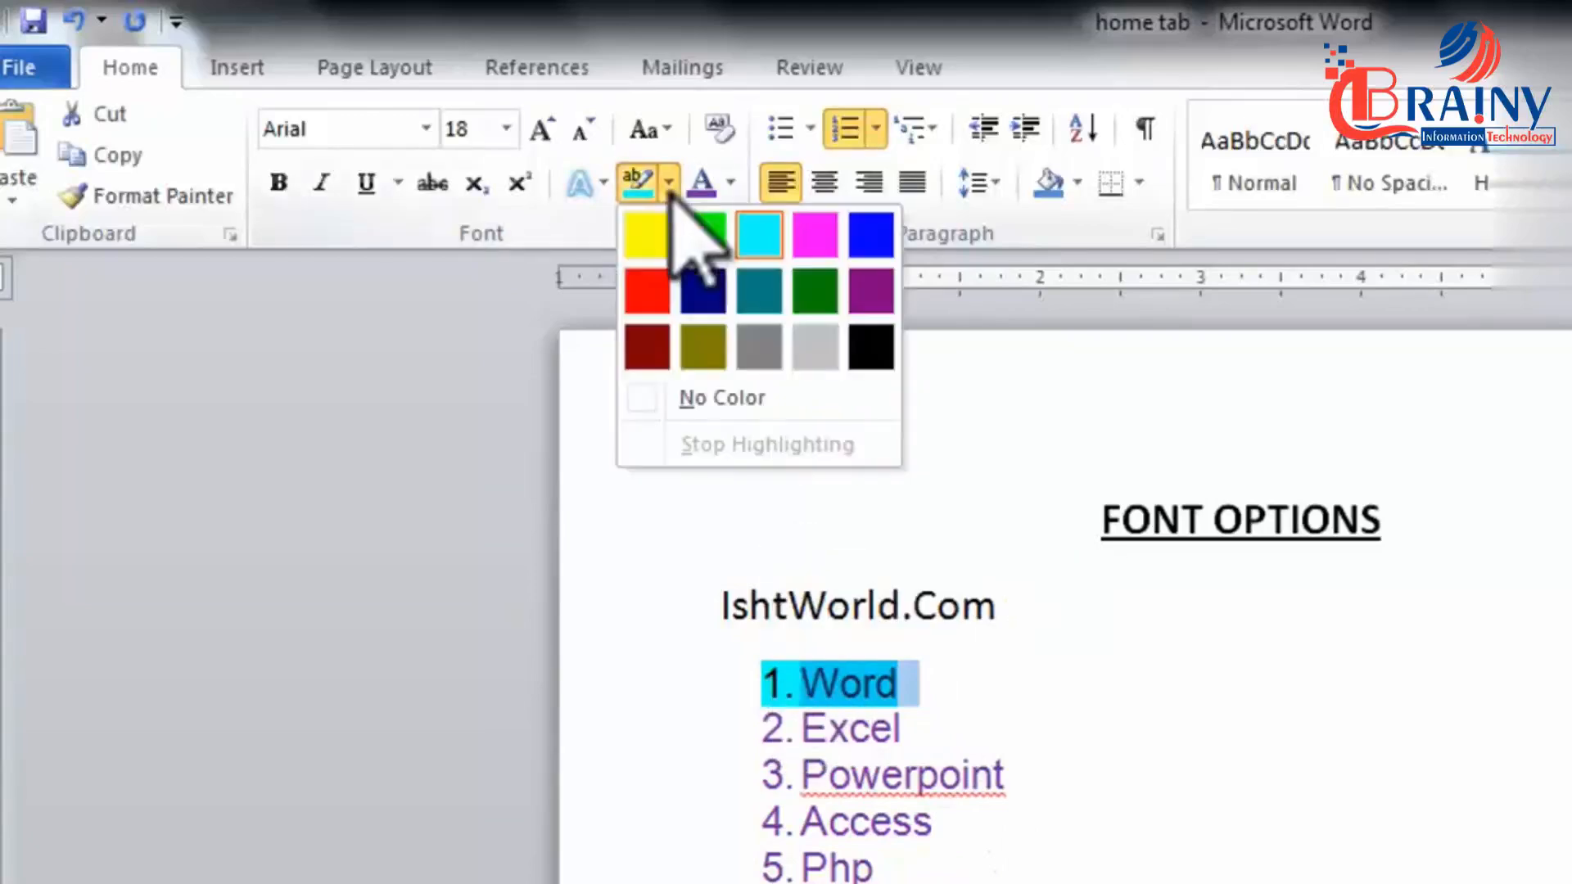
click(732, 399)
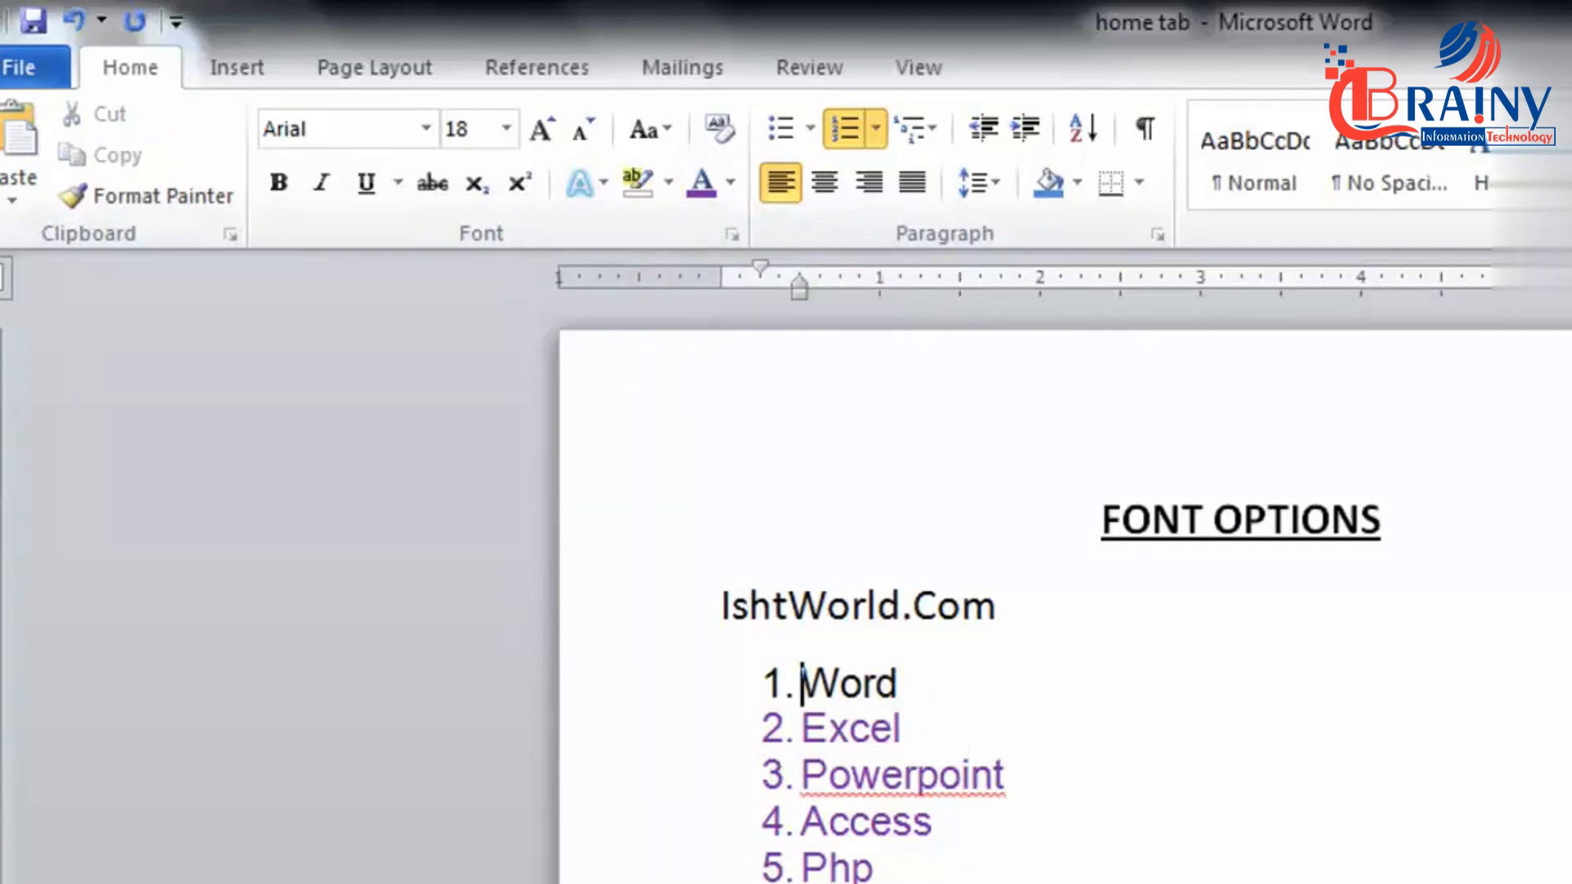
- Set the font color of the list items Excel through Php to Automatic, and deselect them
drag(901, 876, 747, 720)
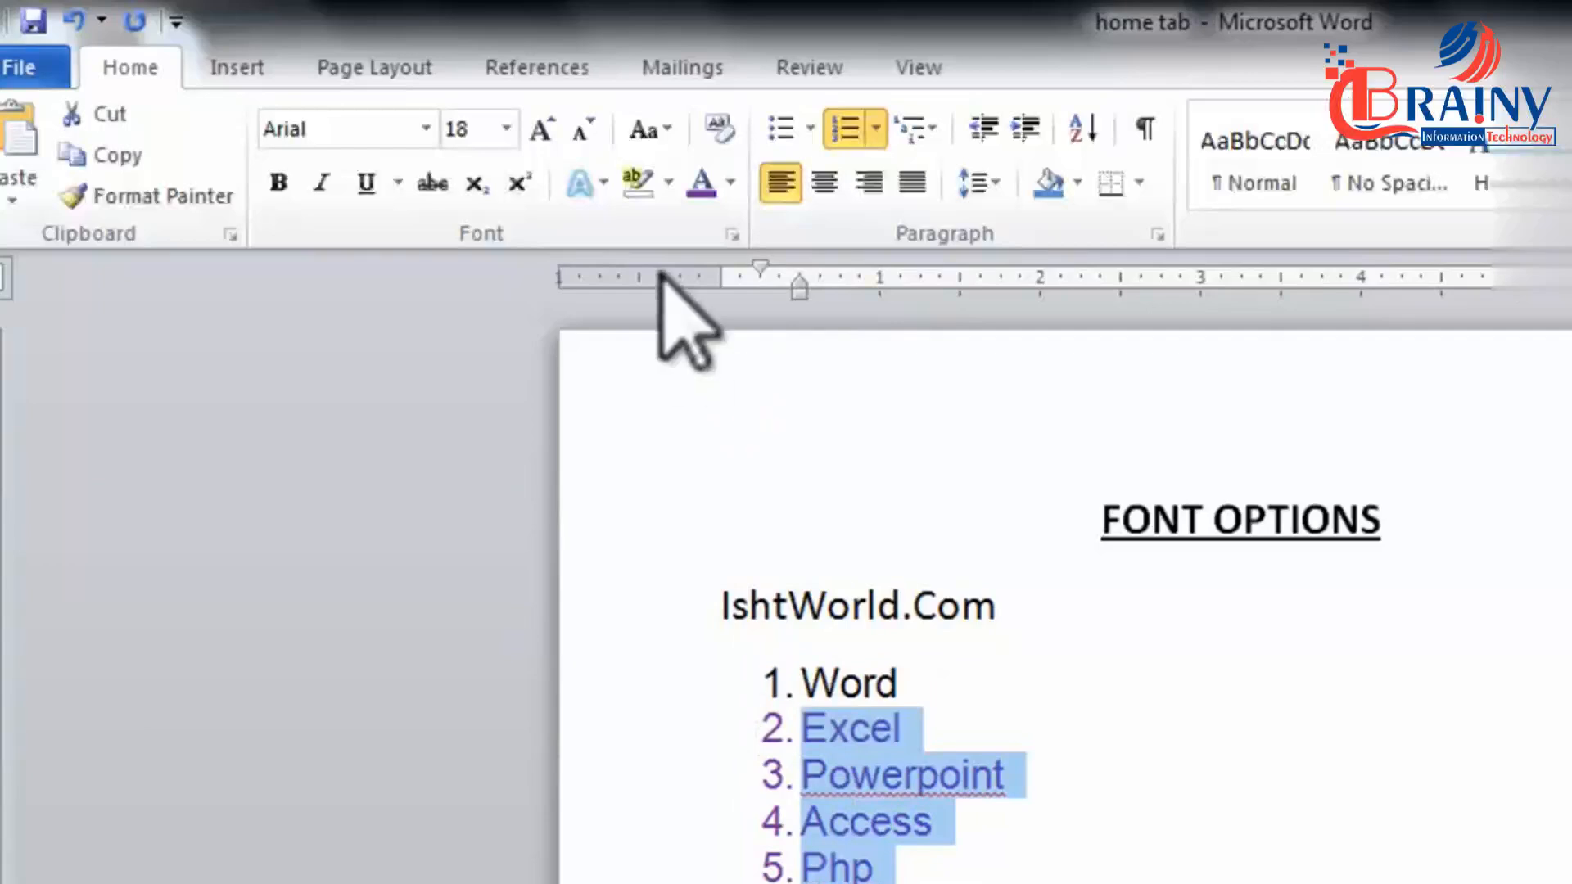
click(731, 182)
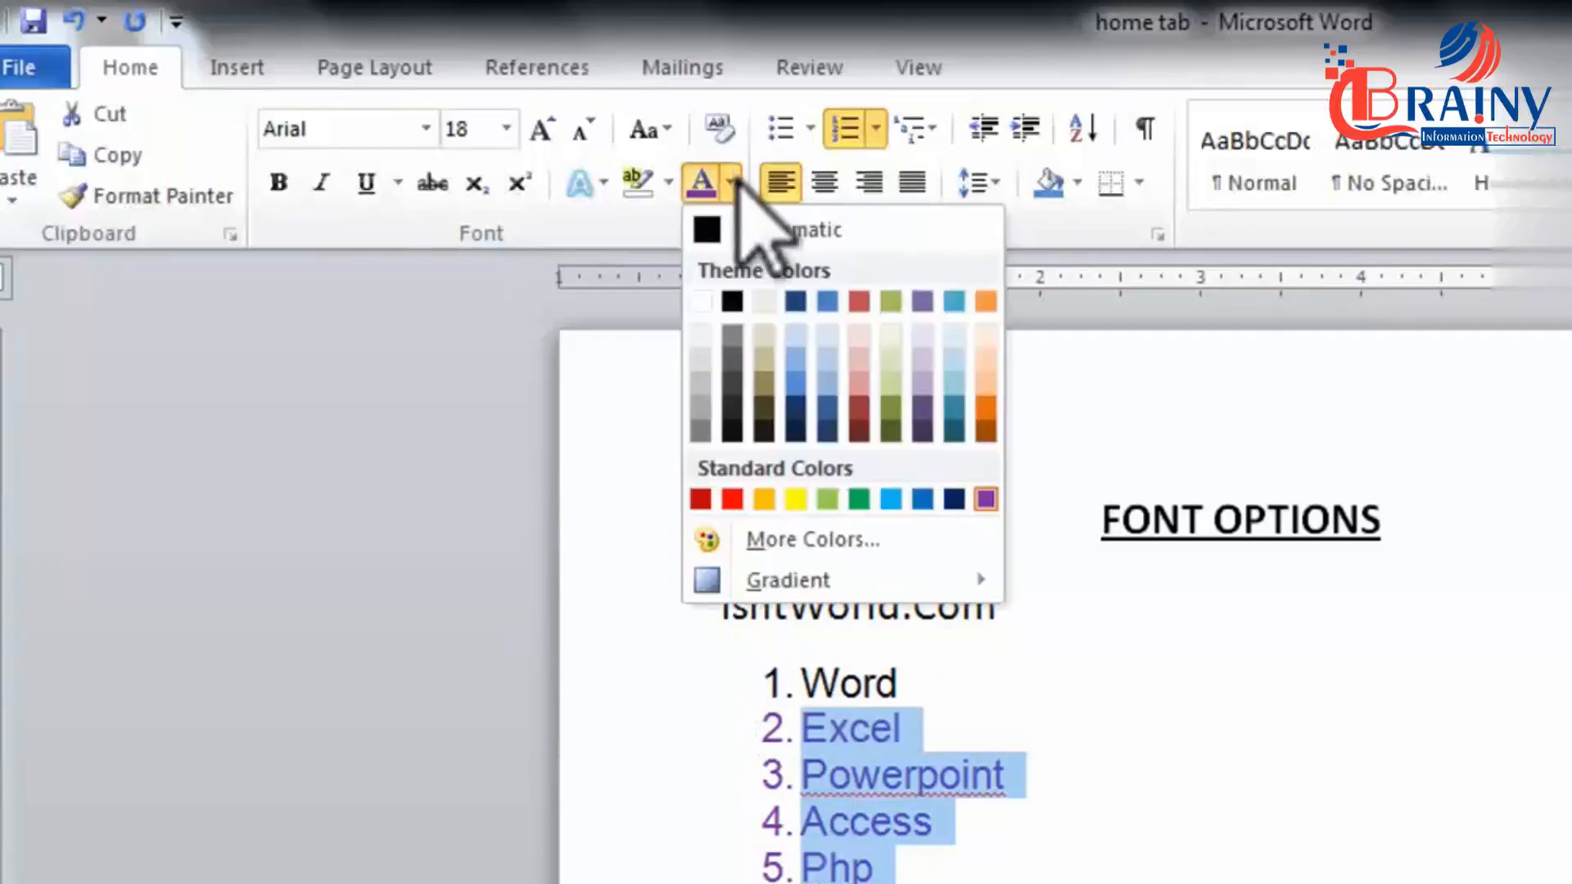
click(729, 233)
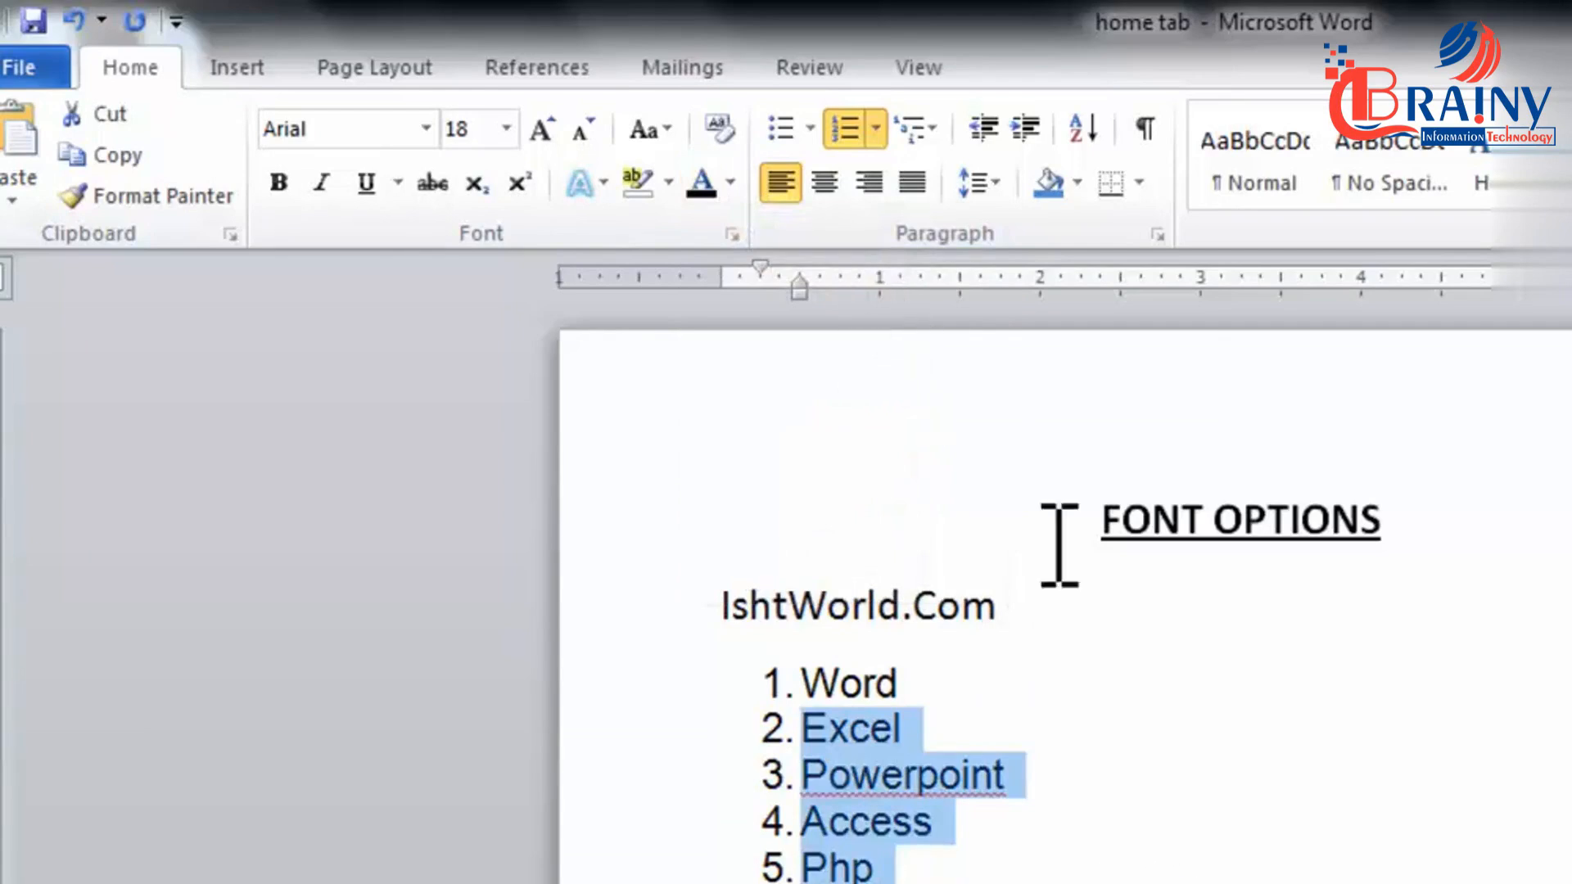
click(1095, 606)
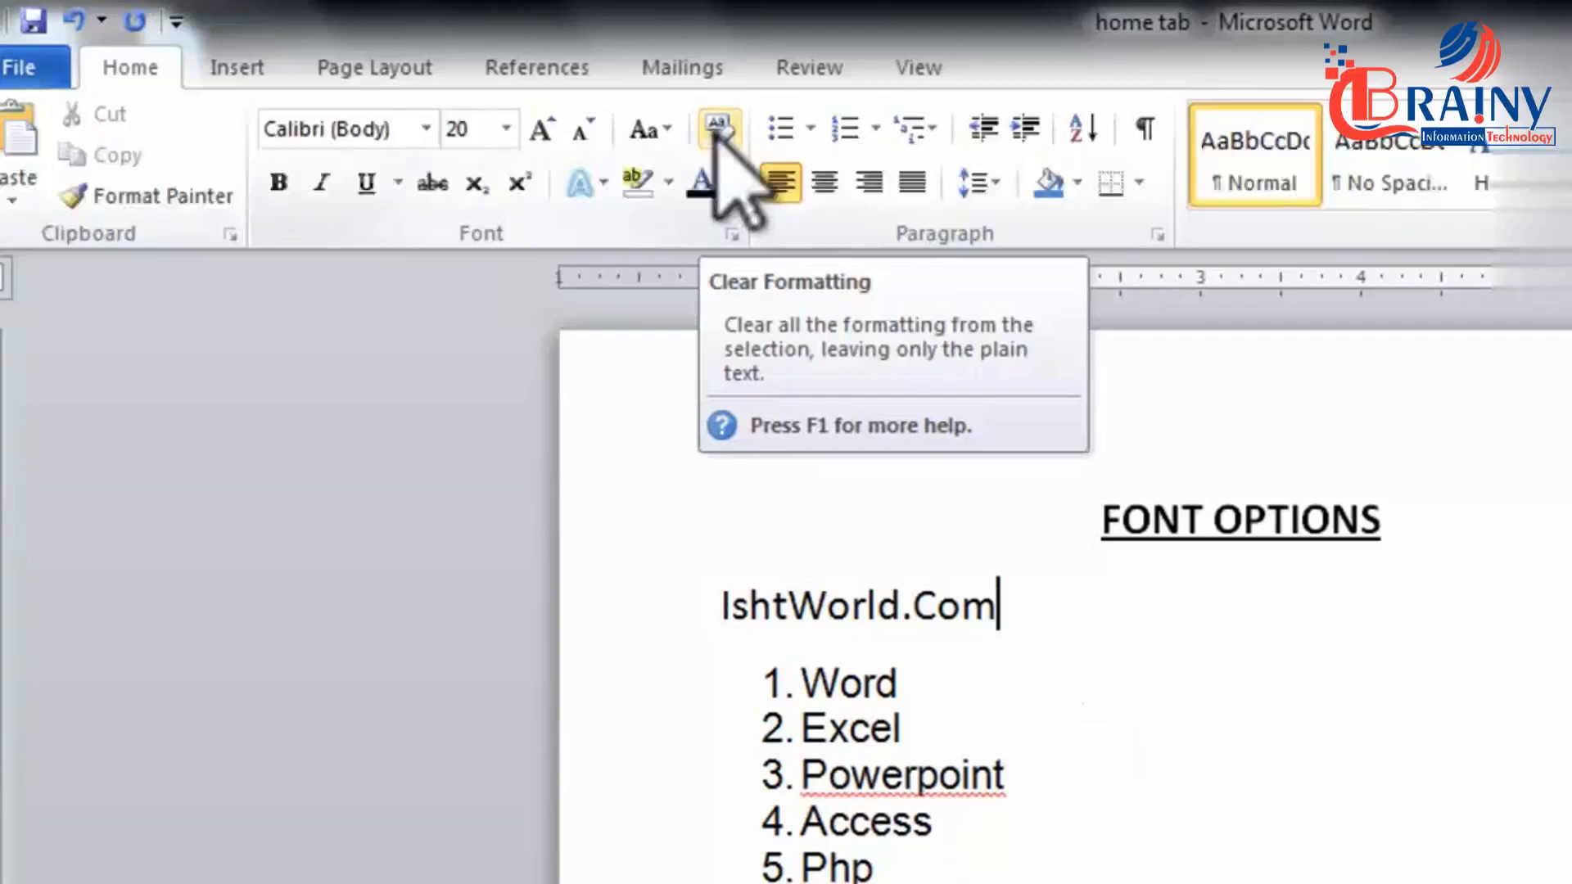
- Clear all formatting from the list items Word through Php
drag(897, 868, 778, 667)
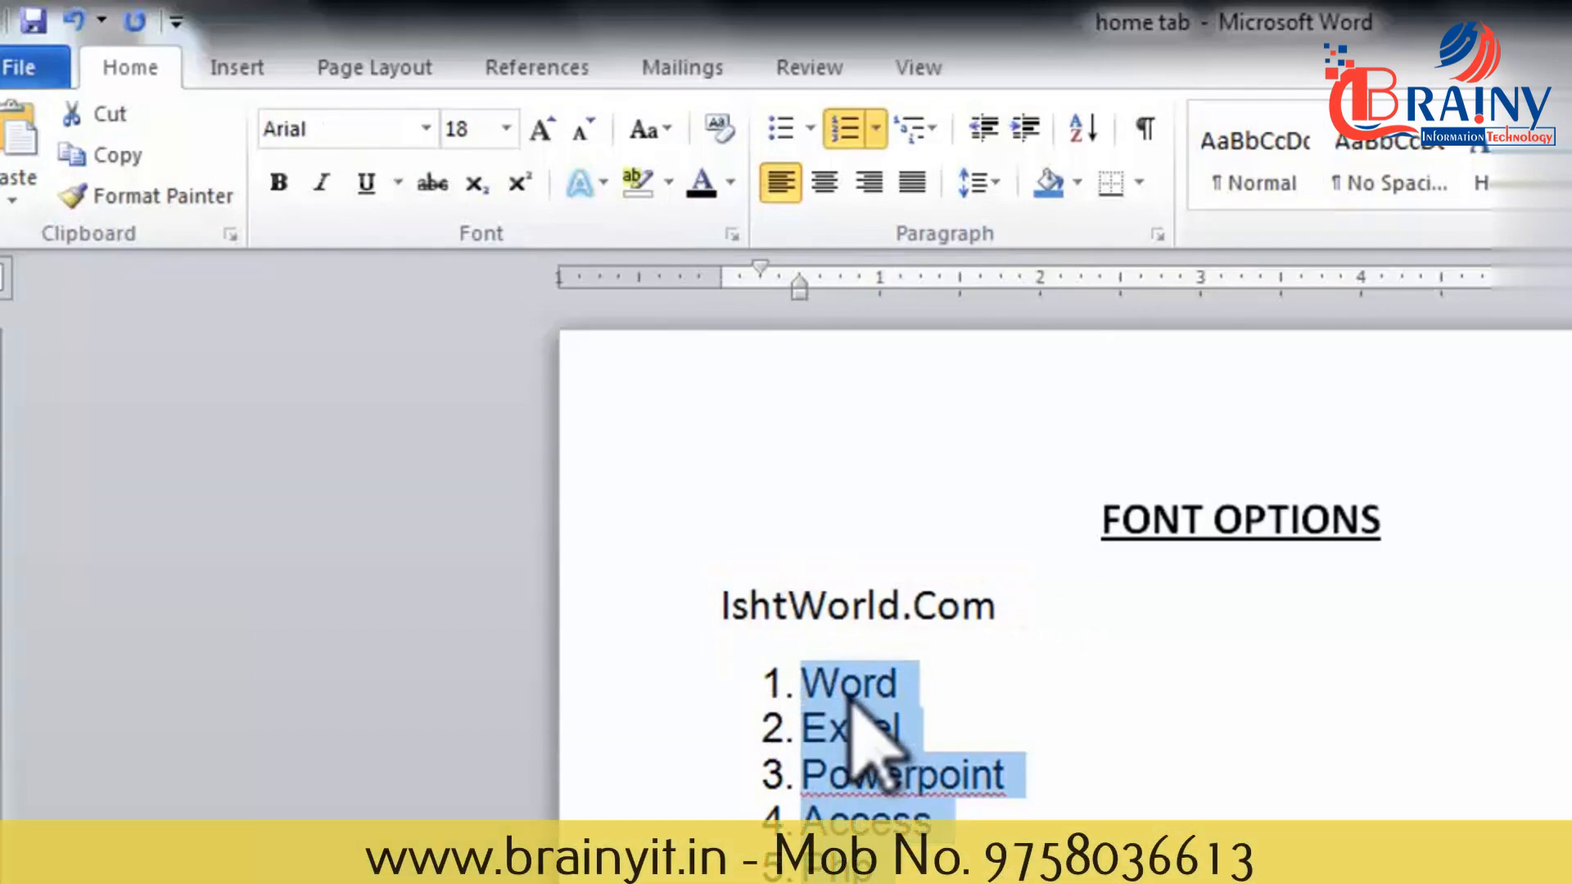
click(717, 131)
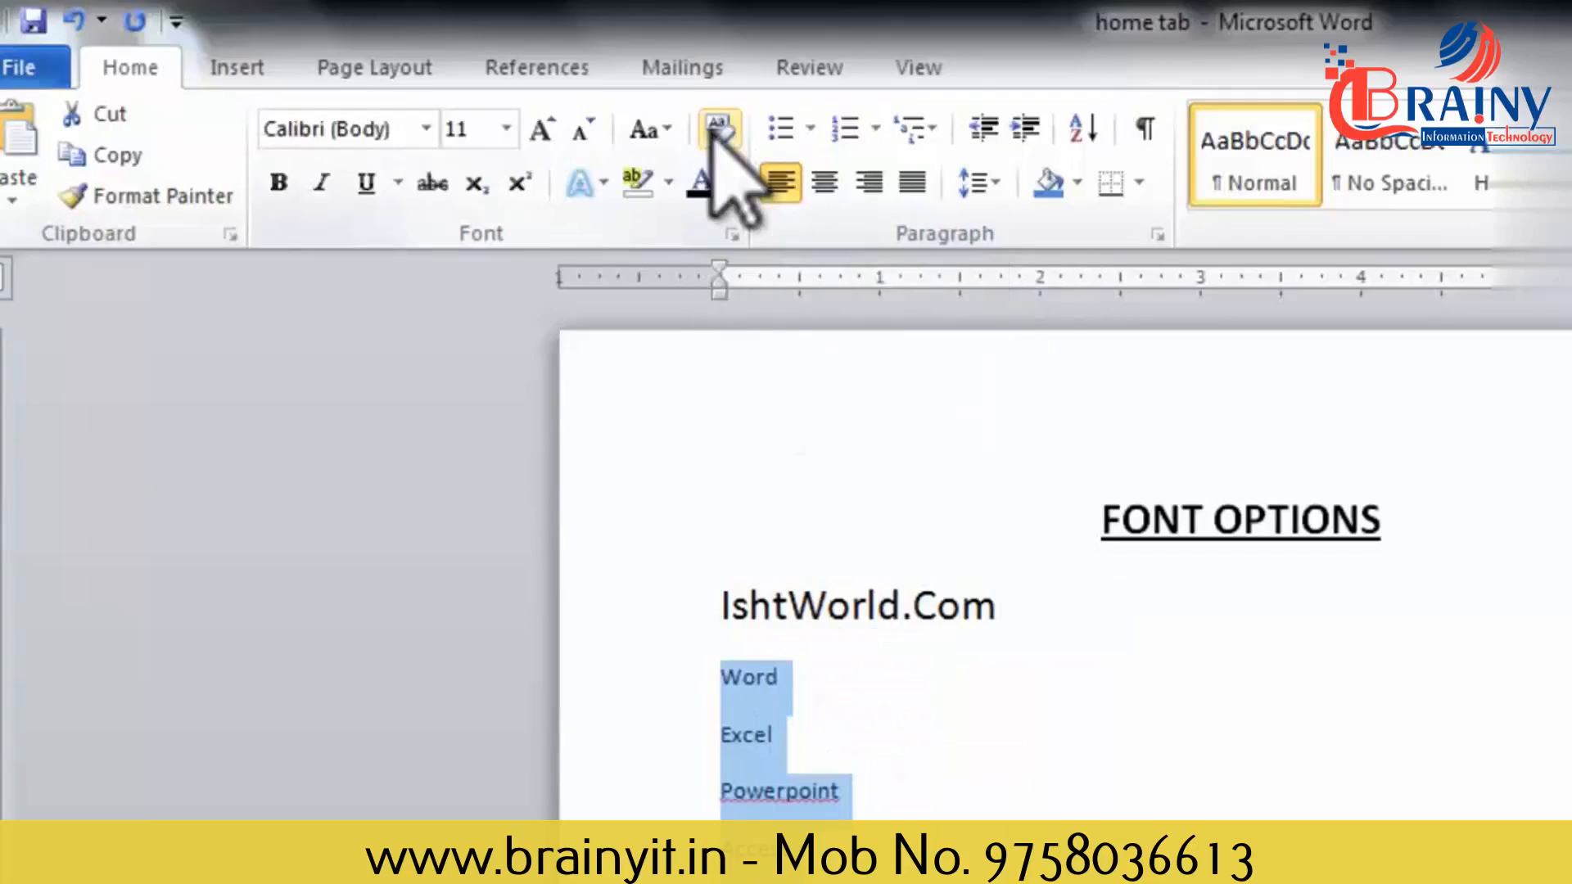